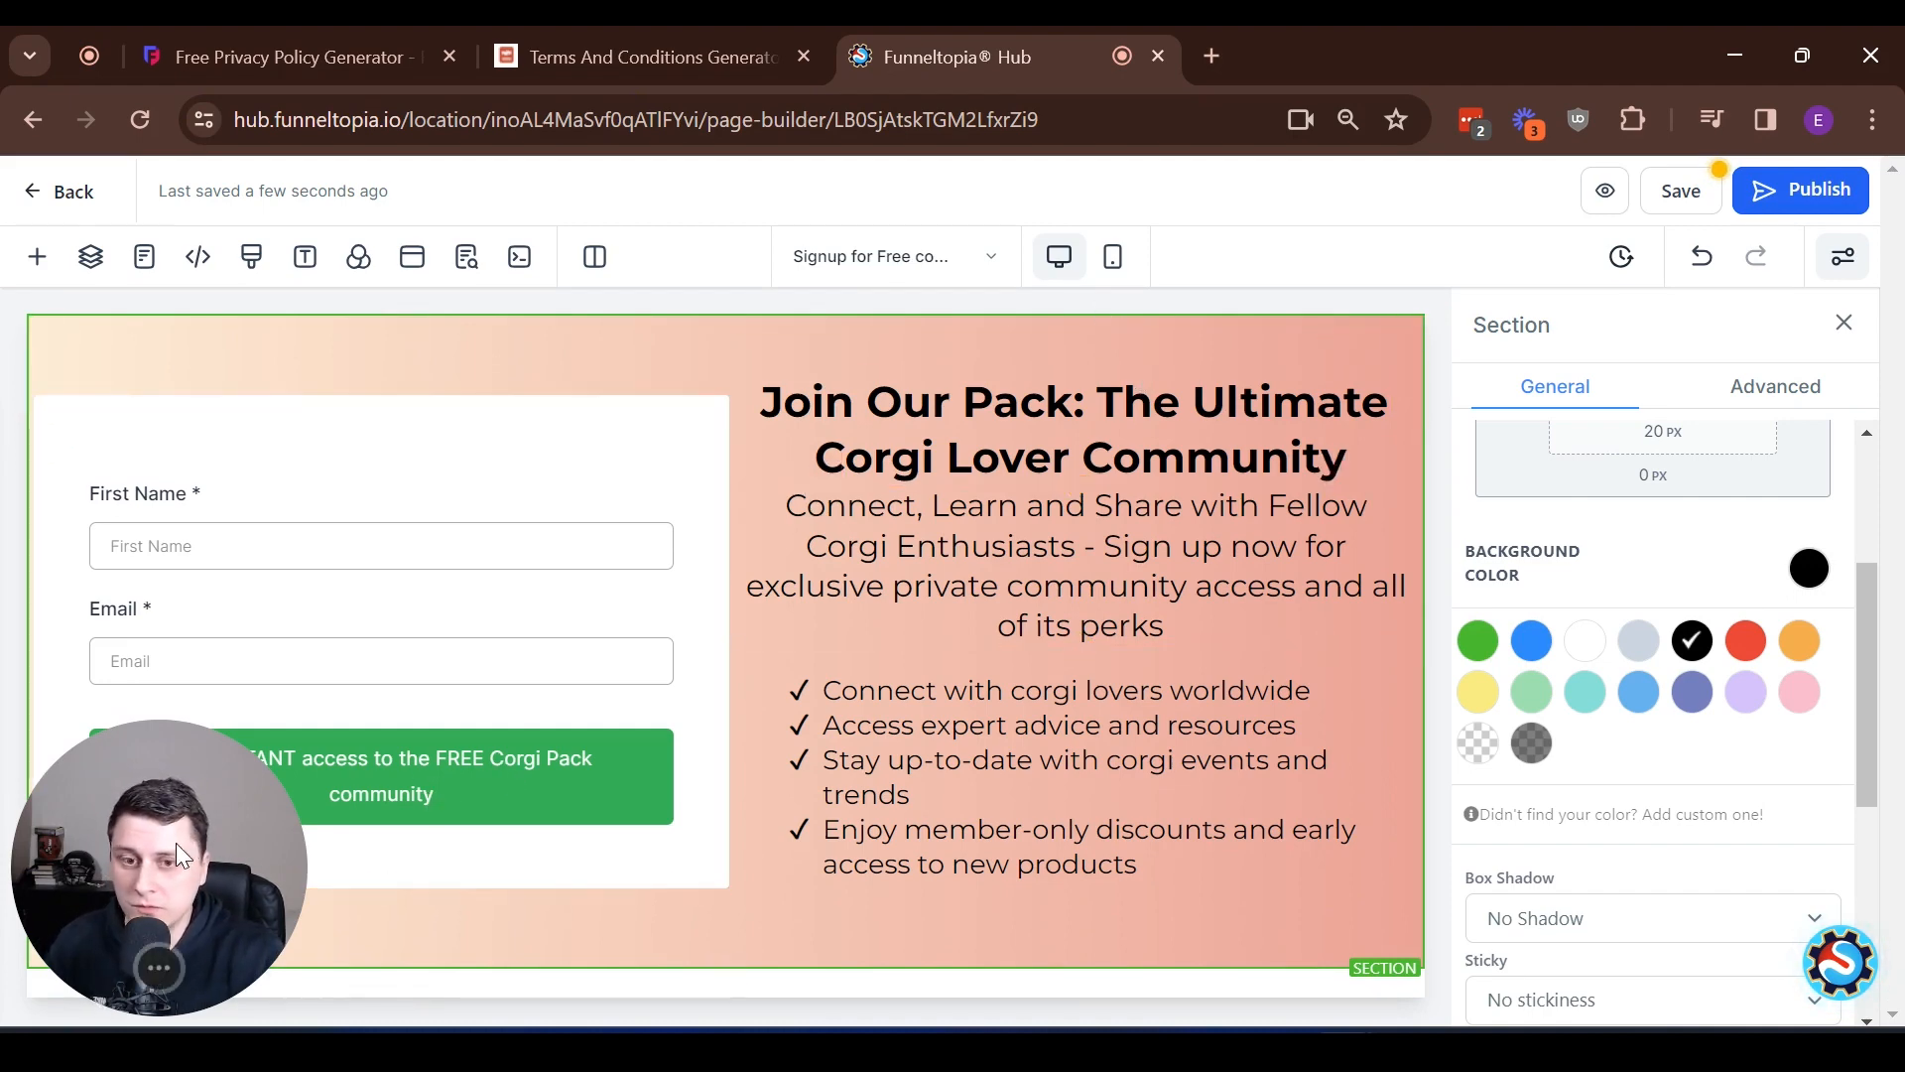
- Add a new section below the signup form section and set its background color to black
drag(254, 842, 676, 842)
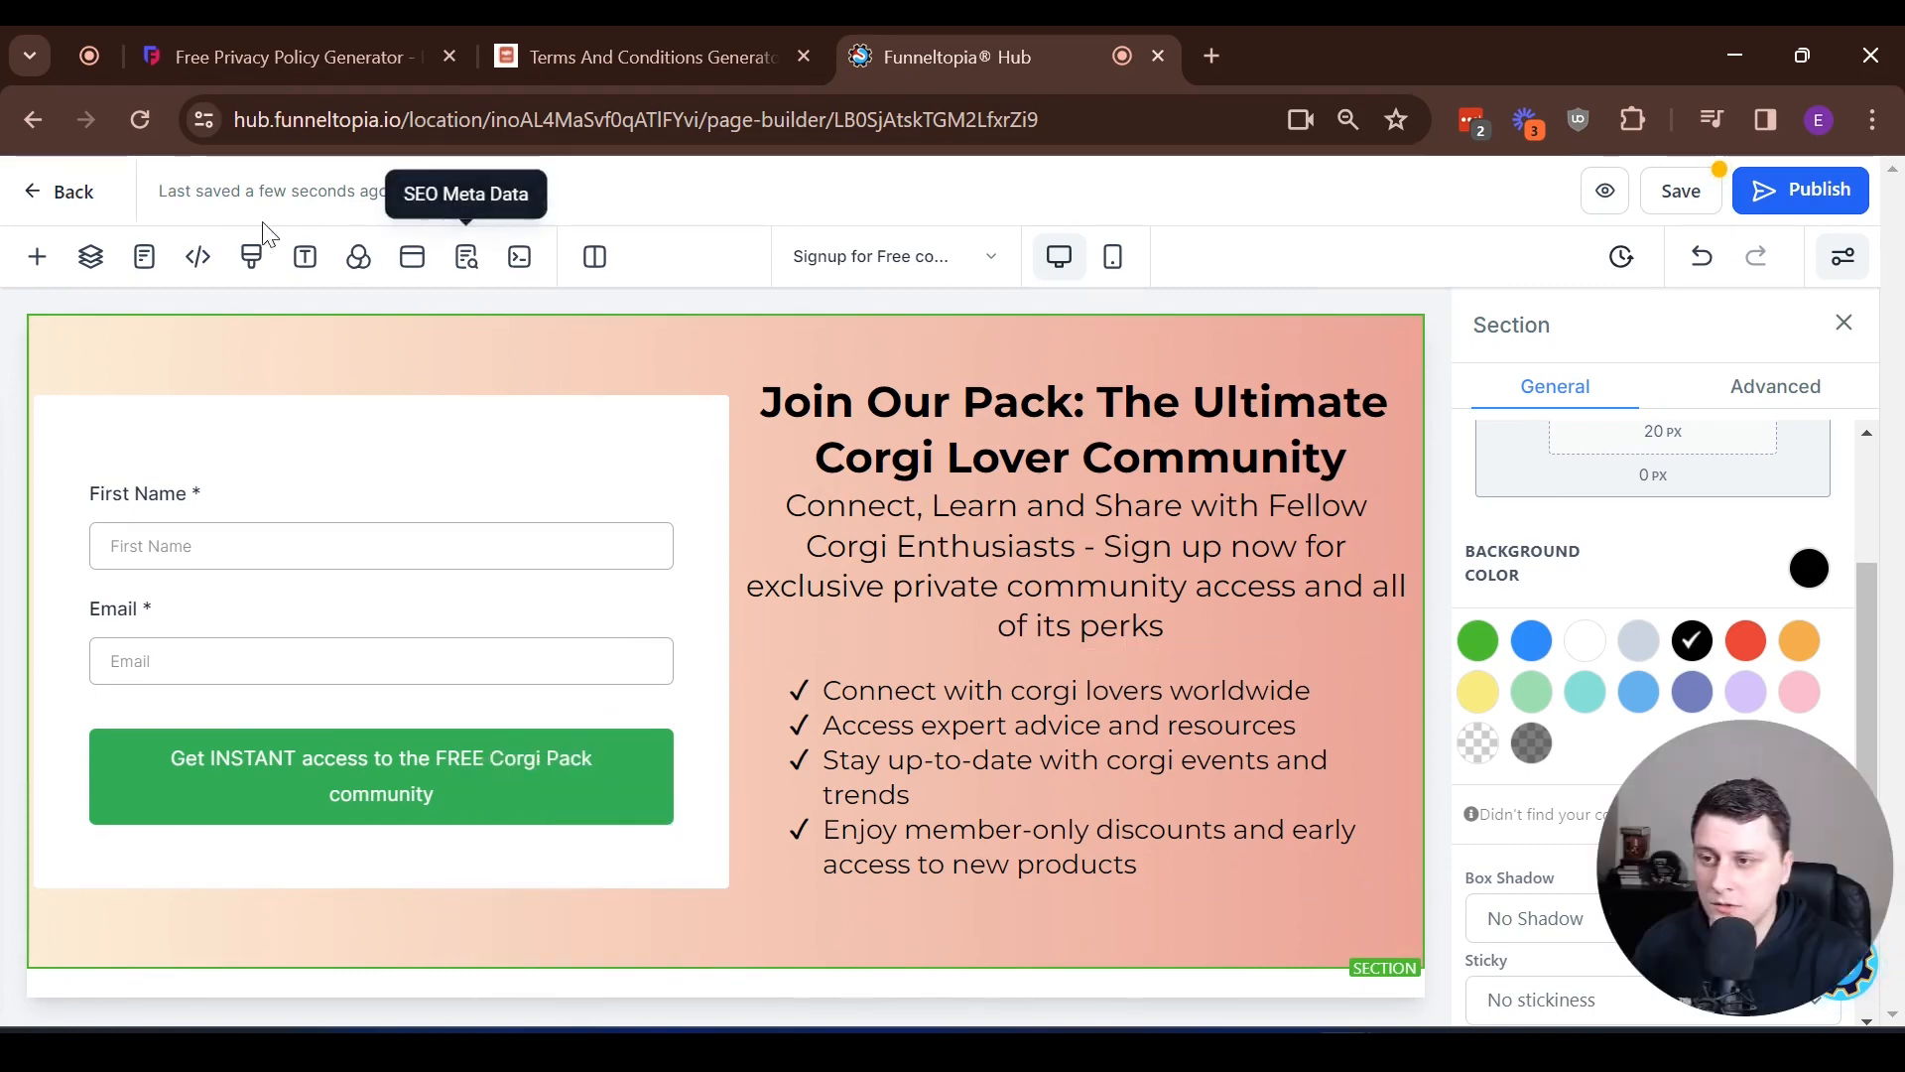
click(36, 257)
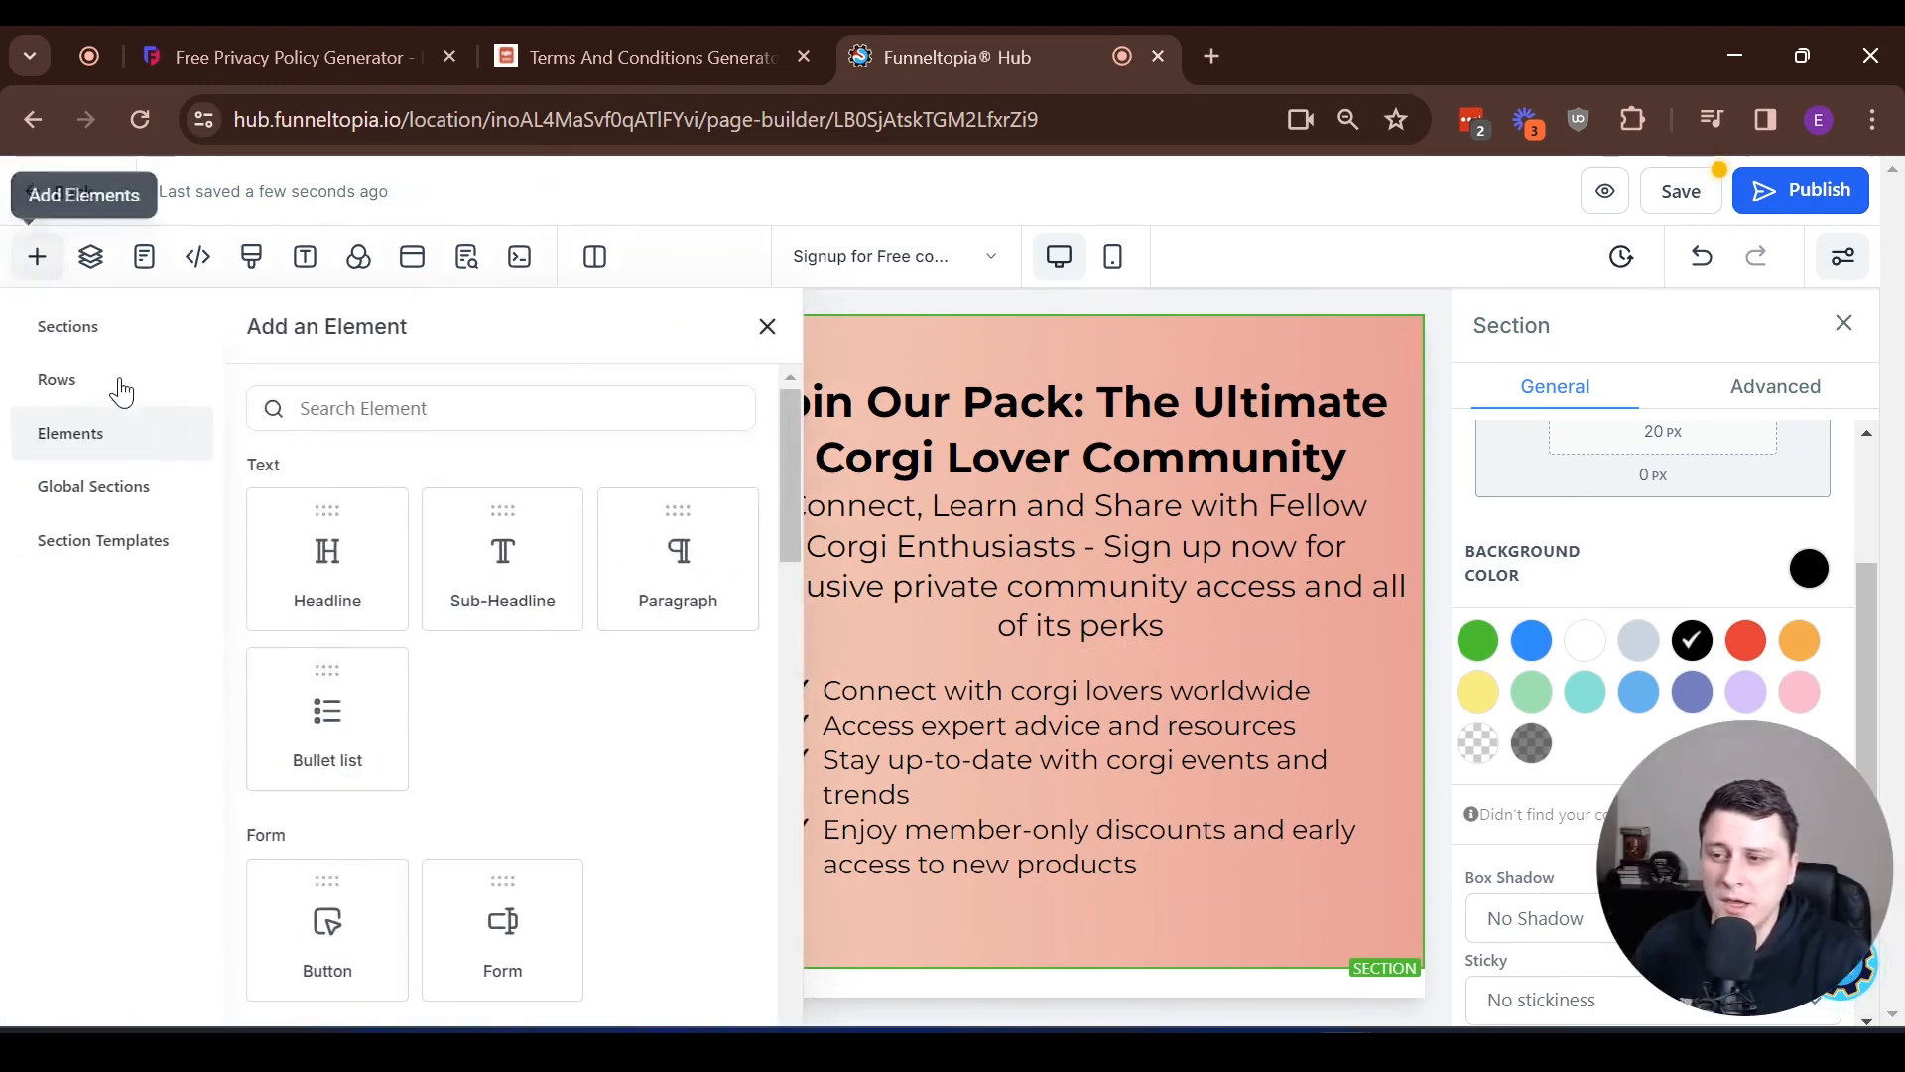
click(124, 326)
click(395, 475)
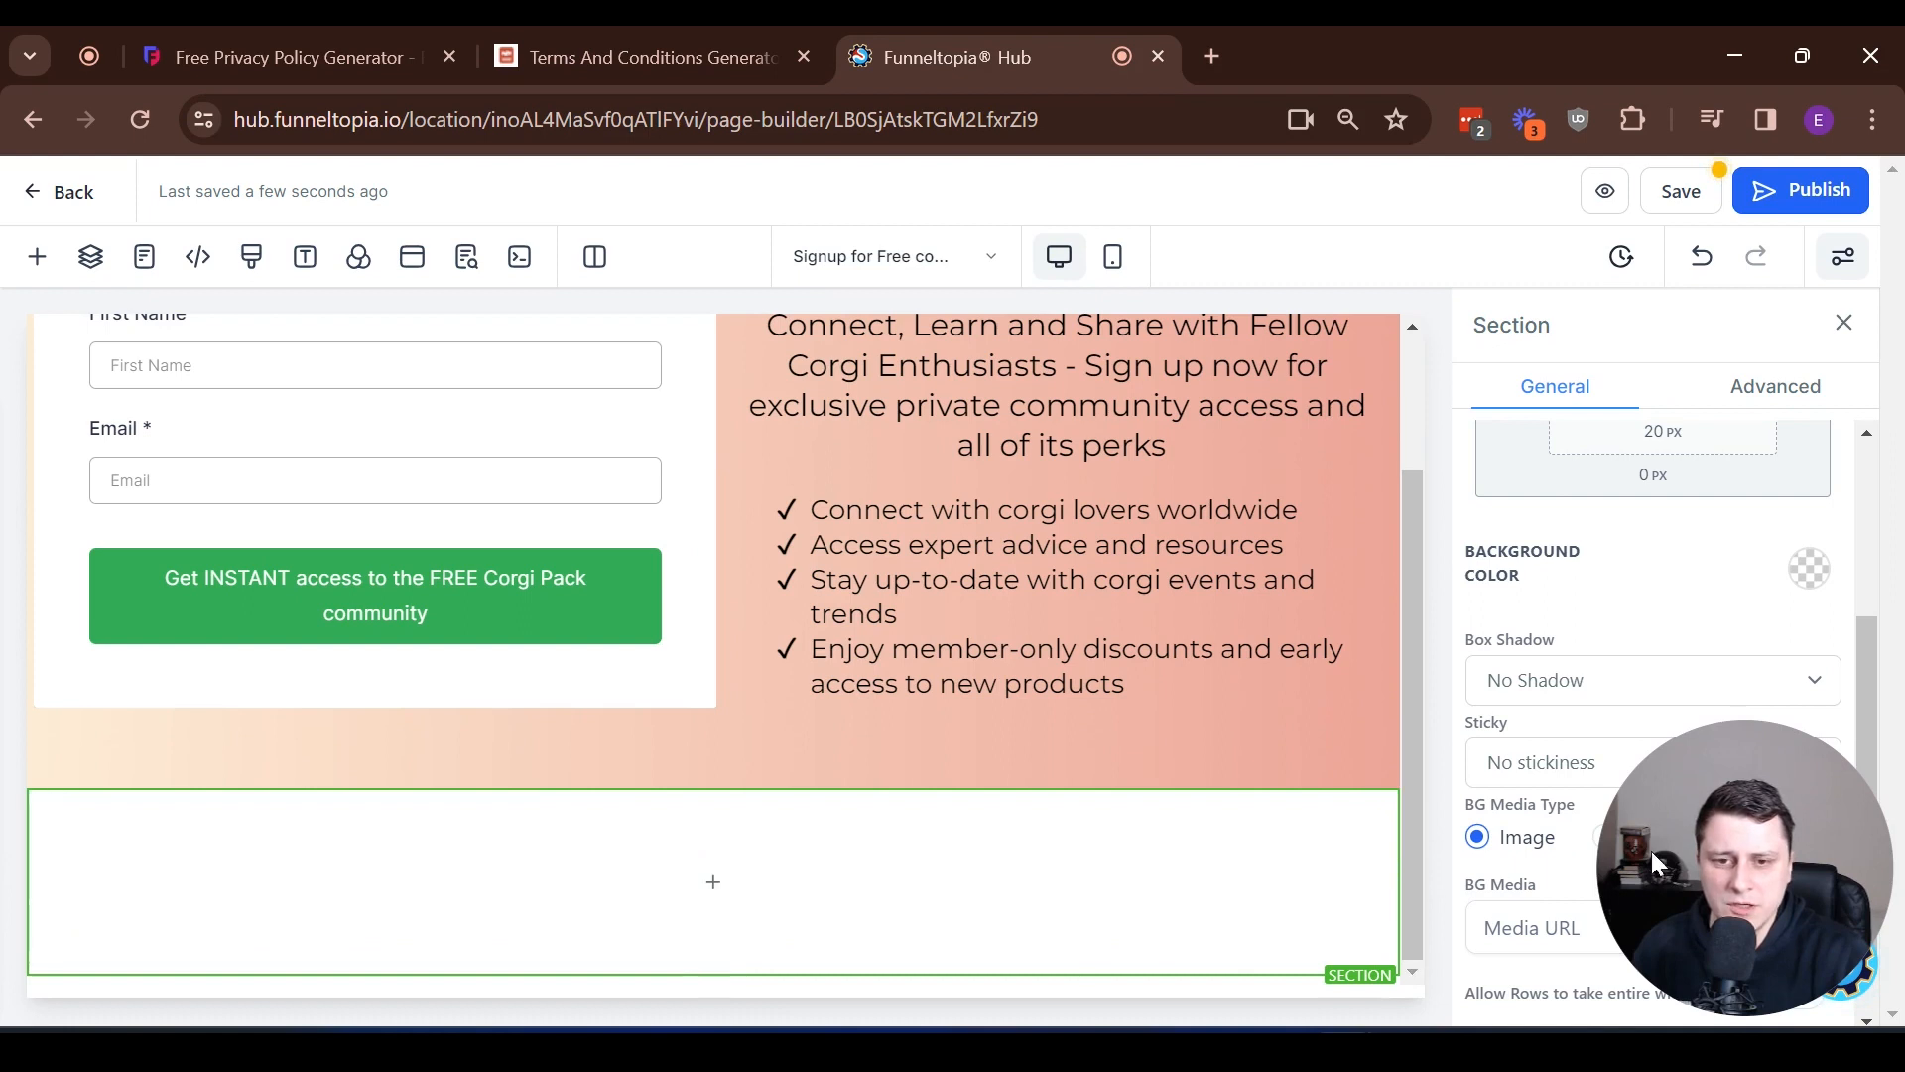
scroll(1766, 694, down, 1)
click(1810, 508)
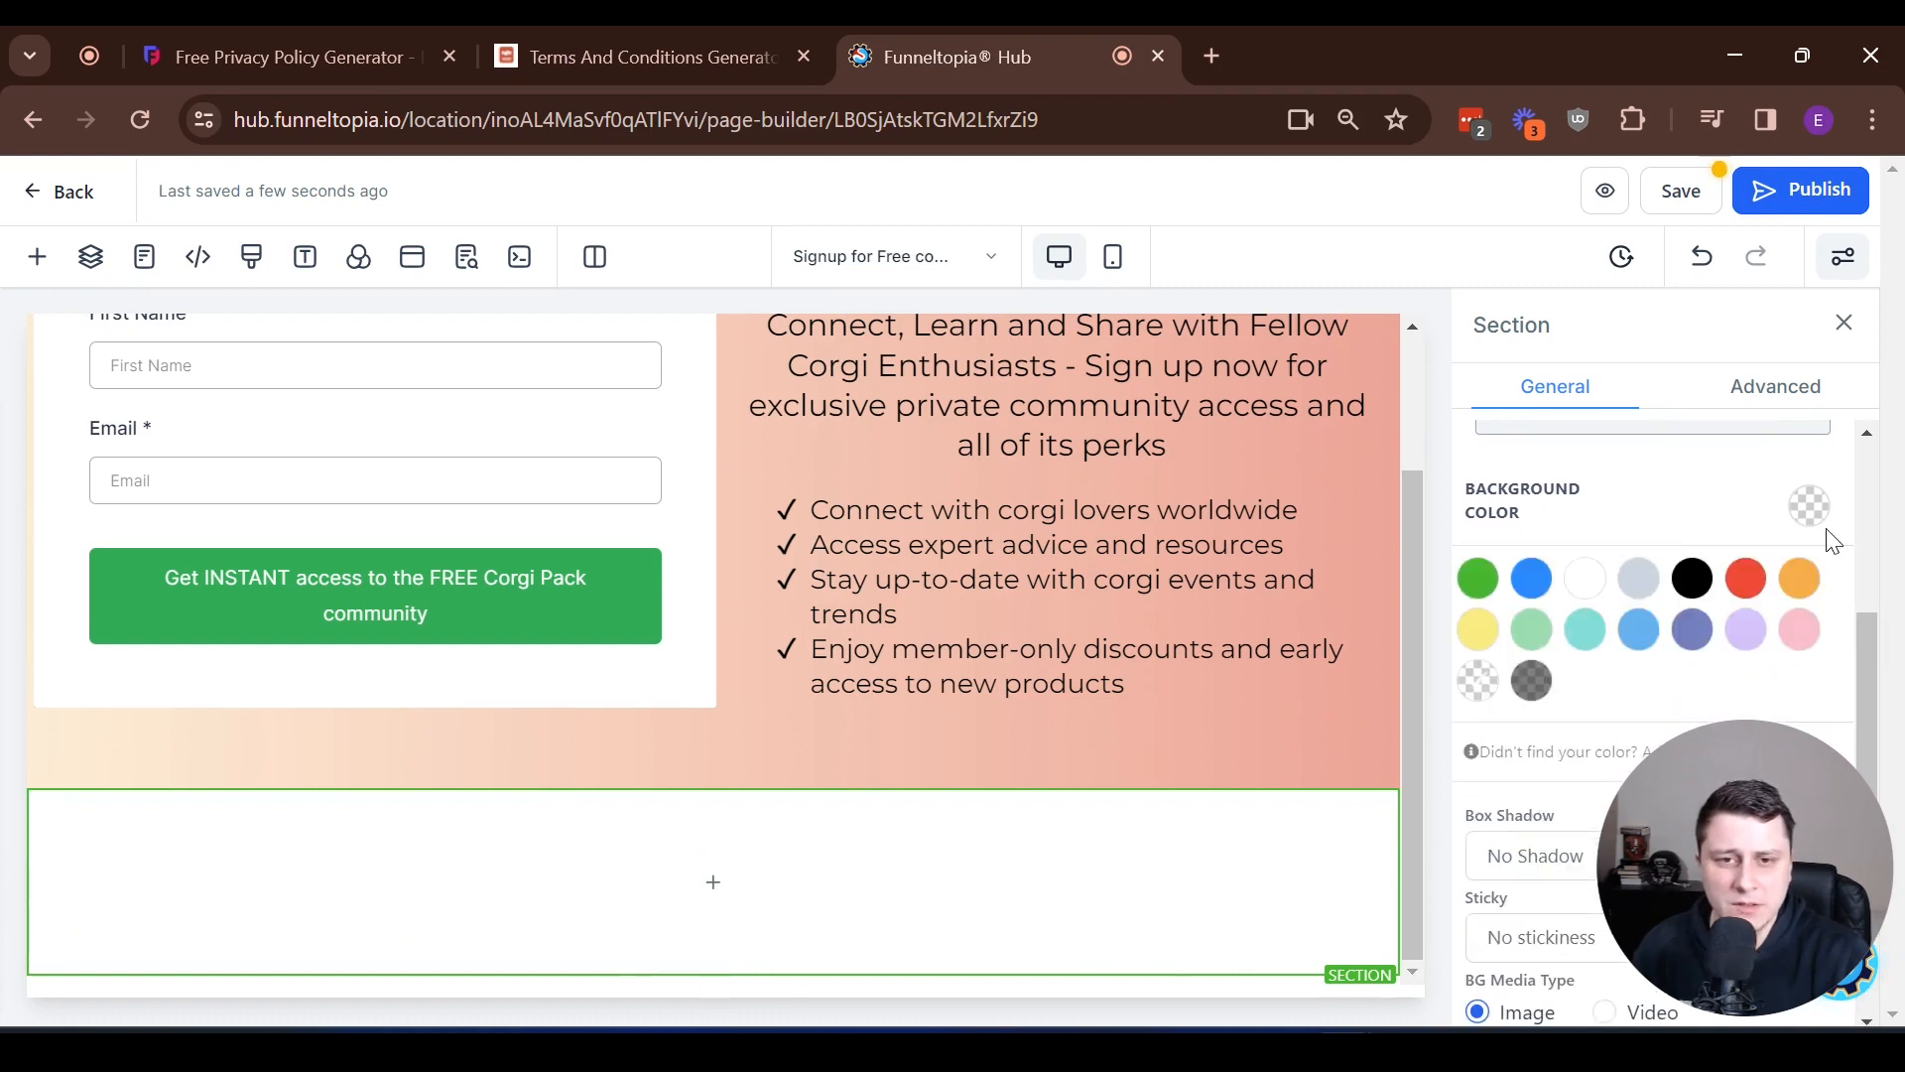
click(1690, 580)
- Add a one-column row to the new black section and place a Navigation Menu element in it
mouse_move(604, 791)
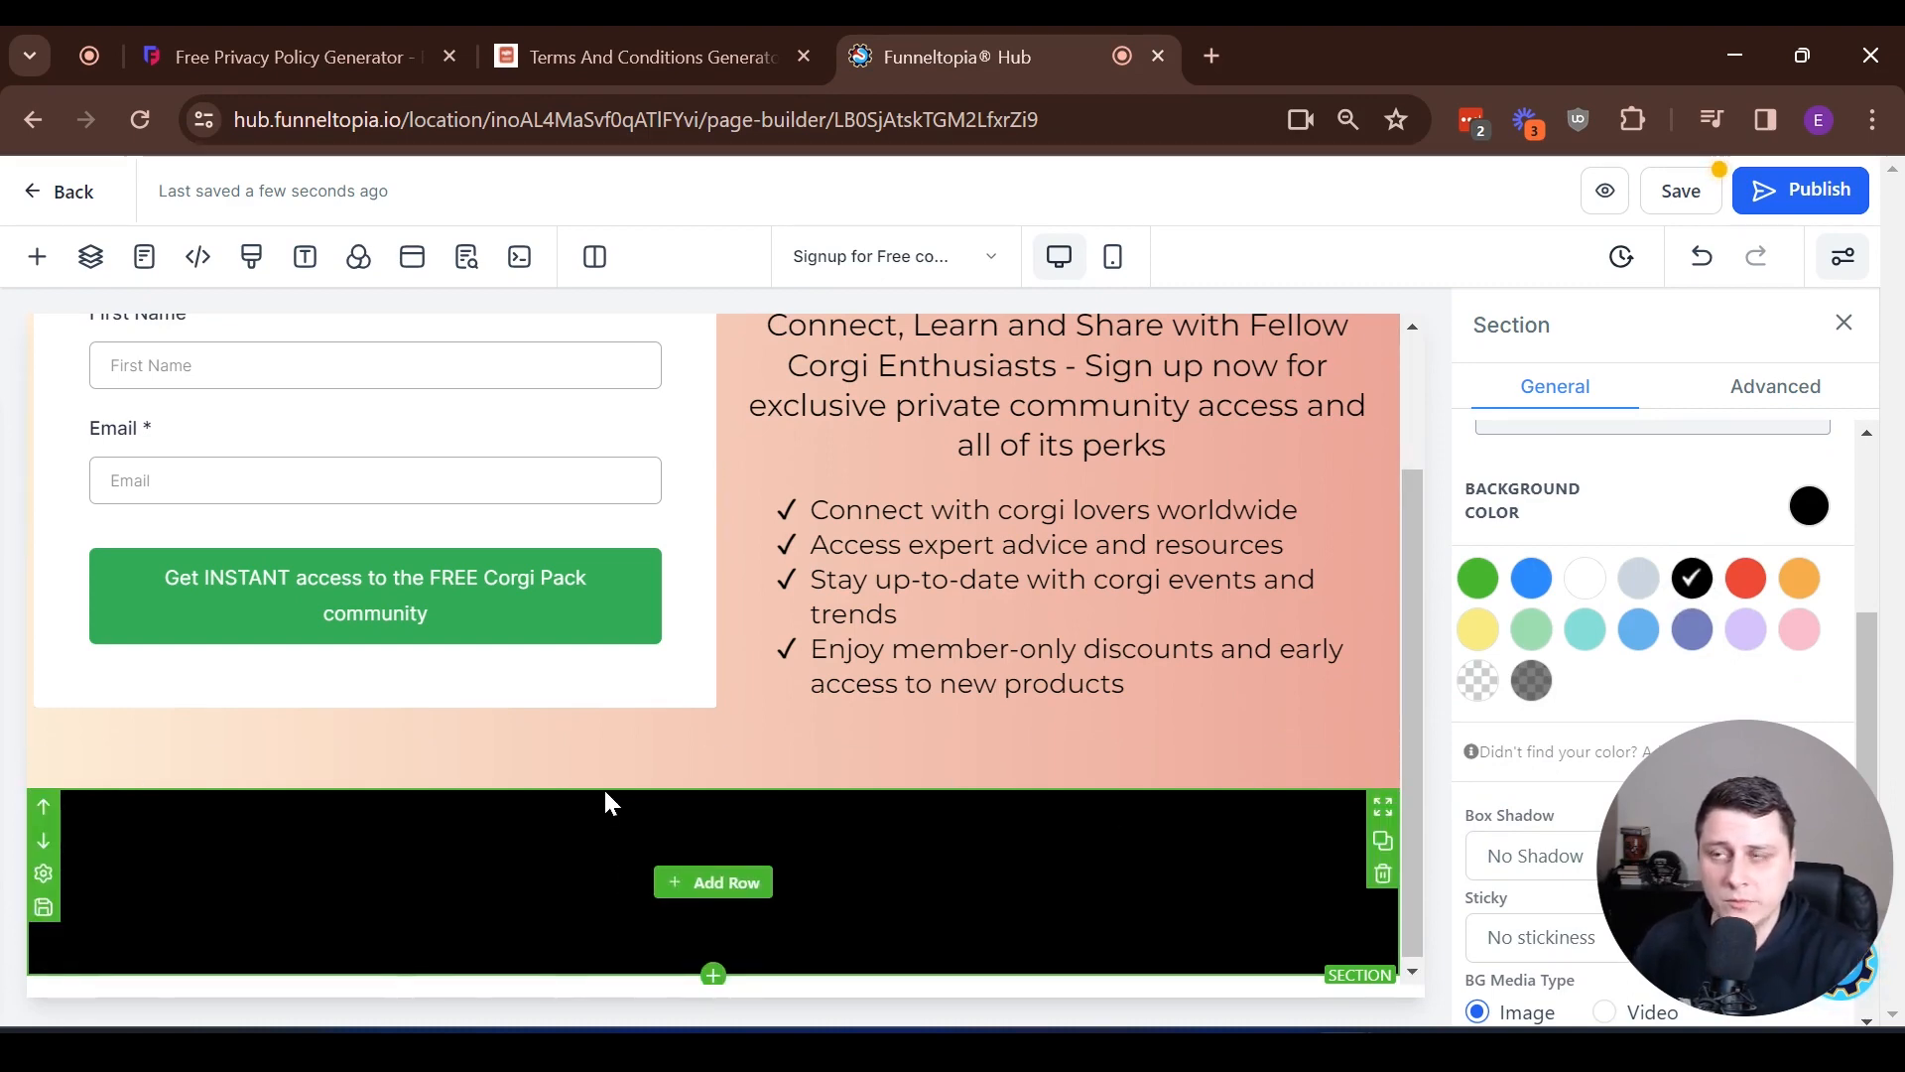
click(714, 884)
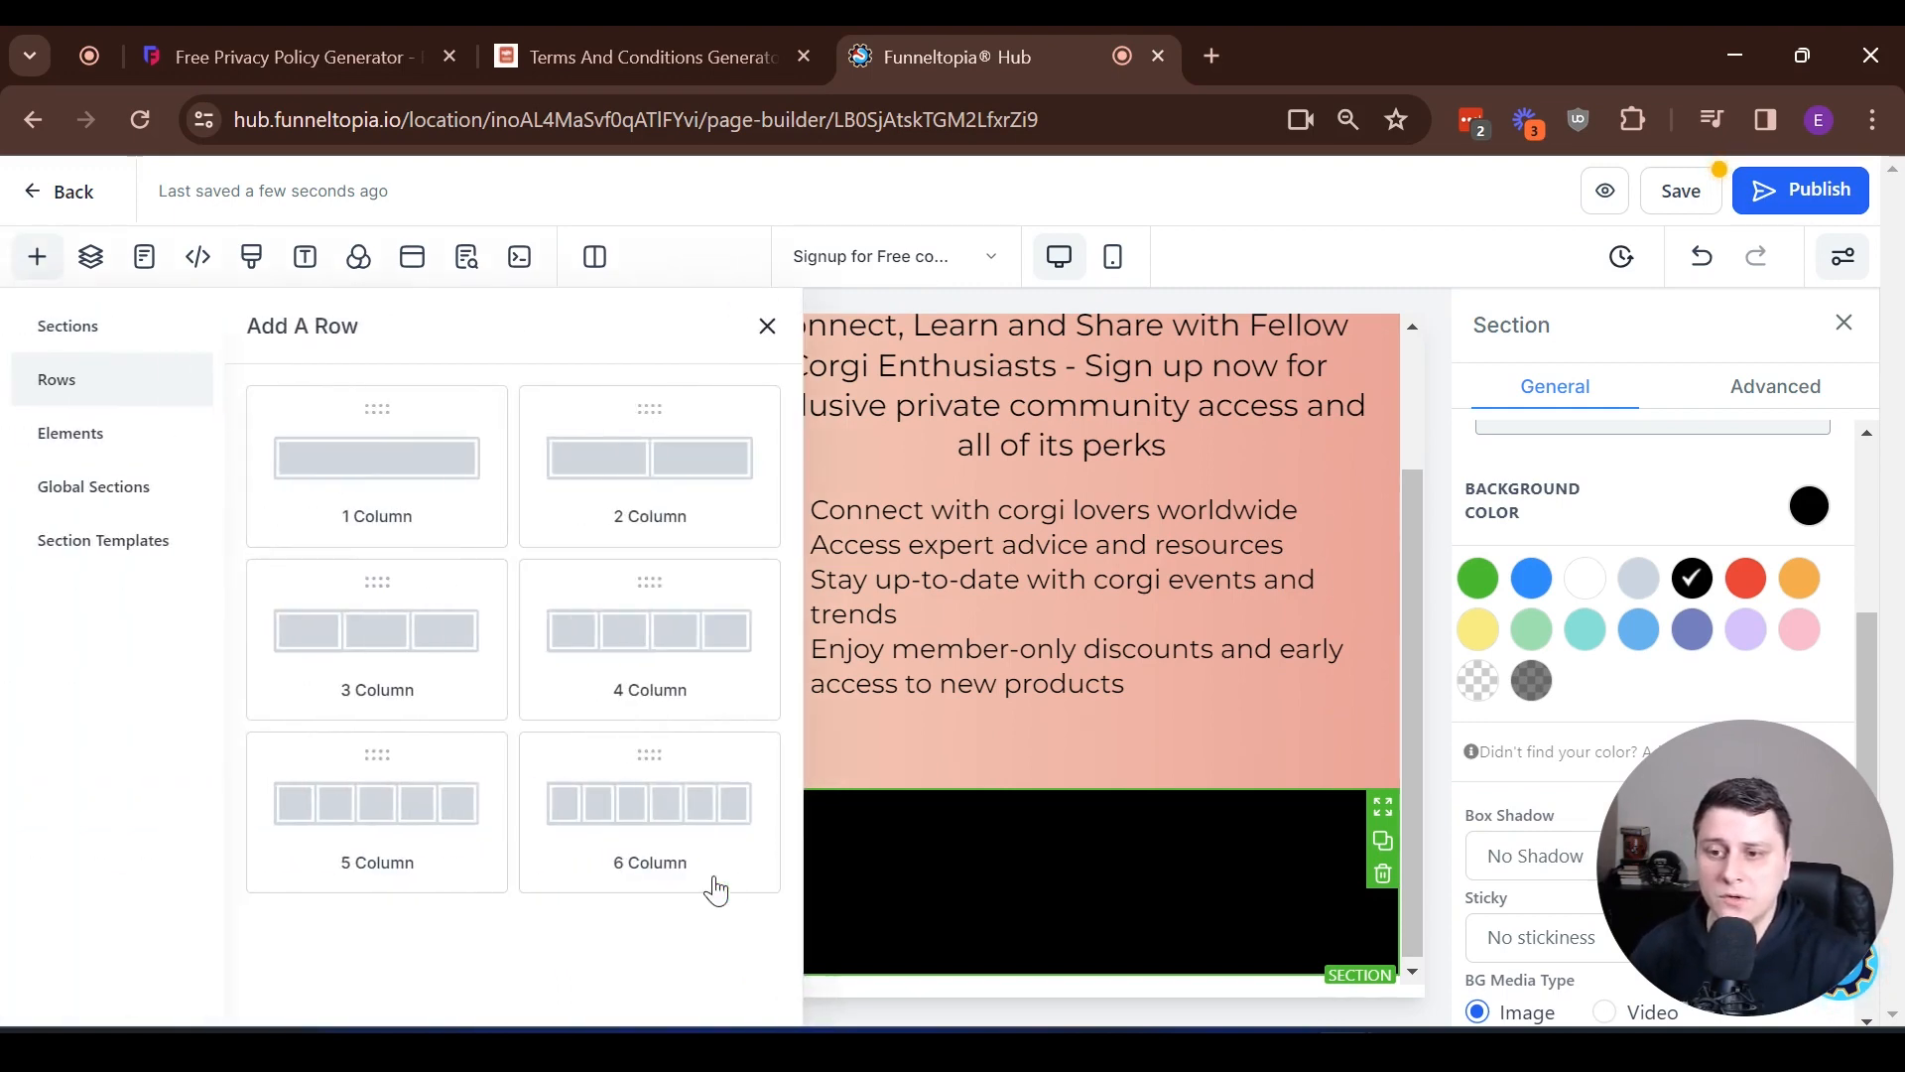
click(359, 454)
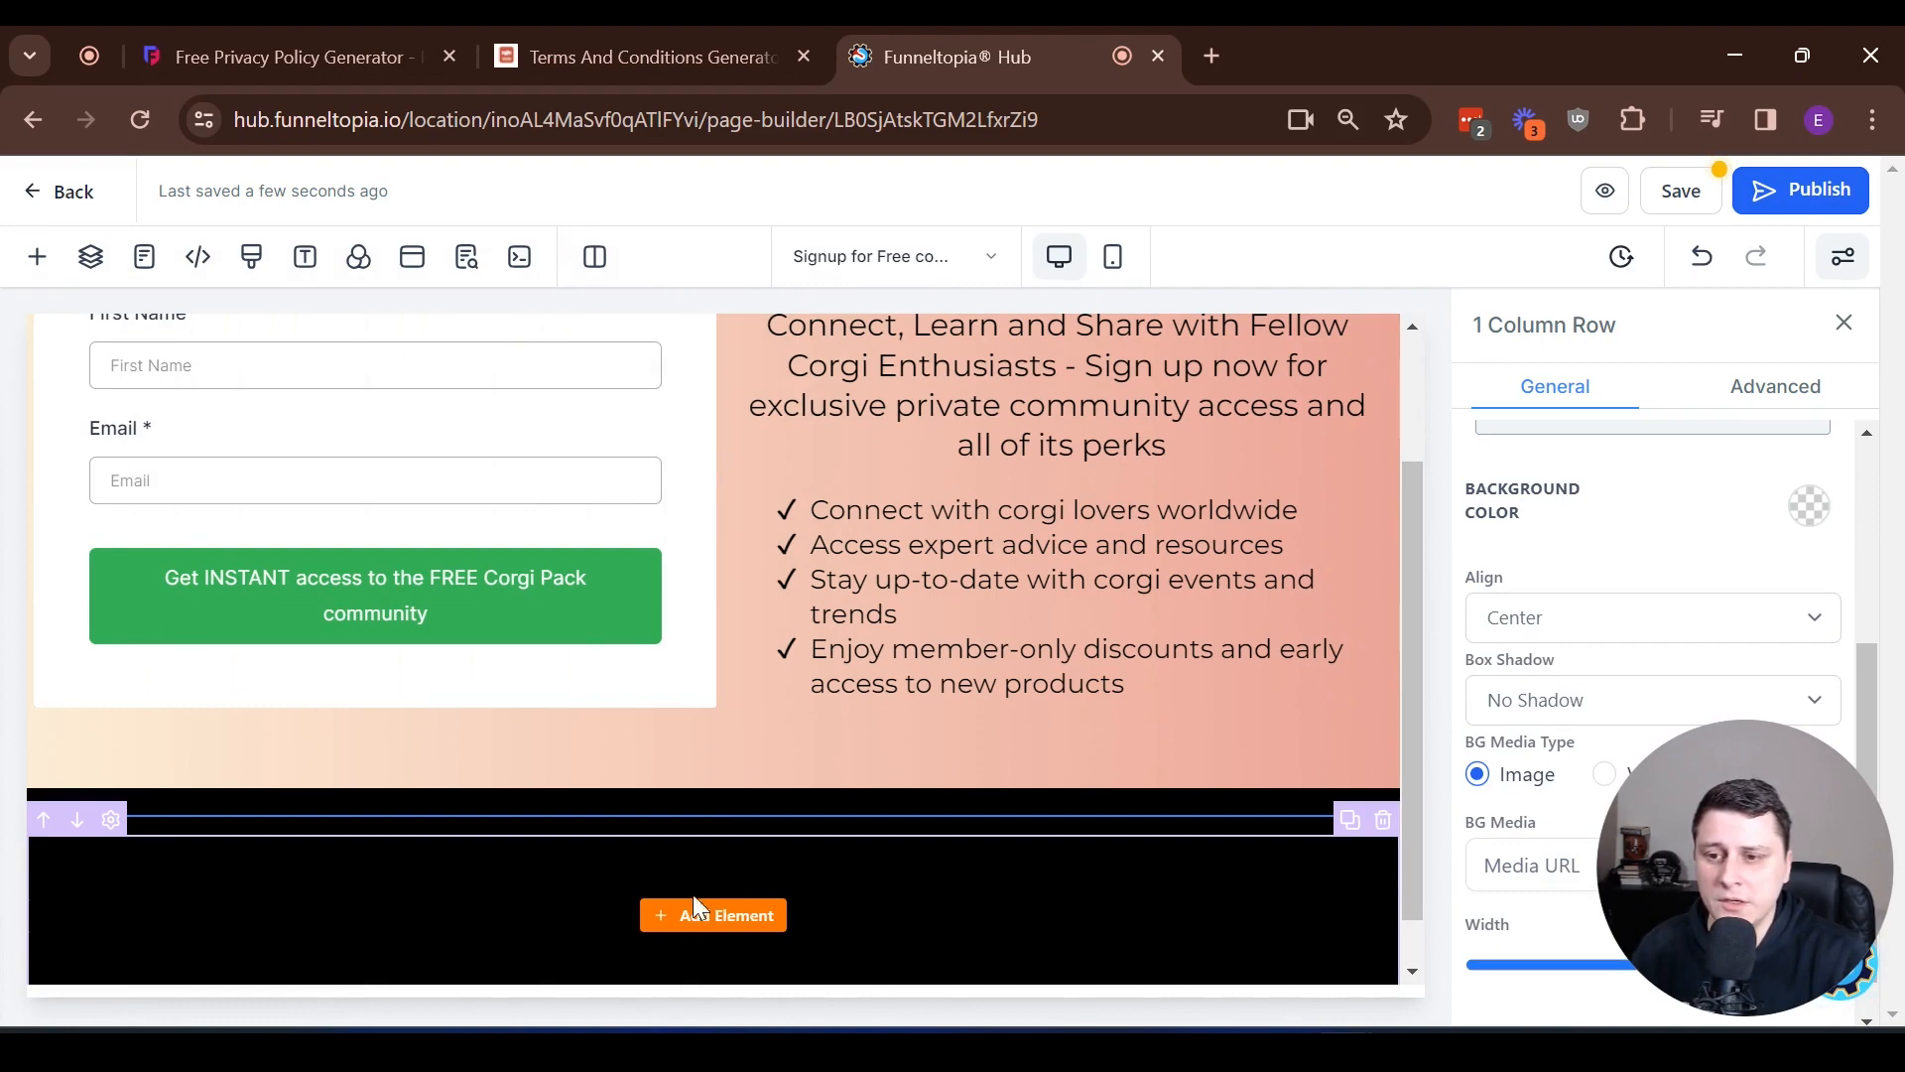
click(722, 915)
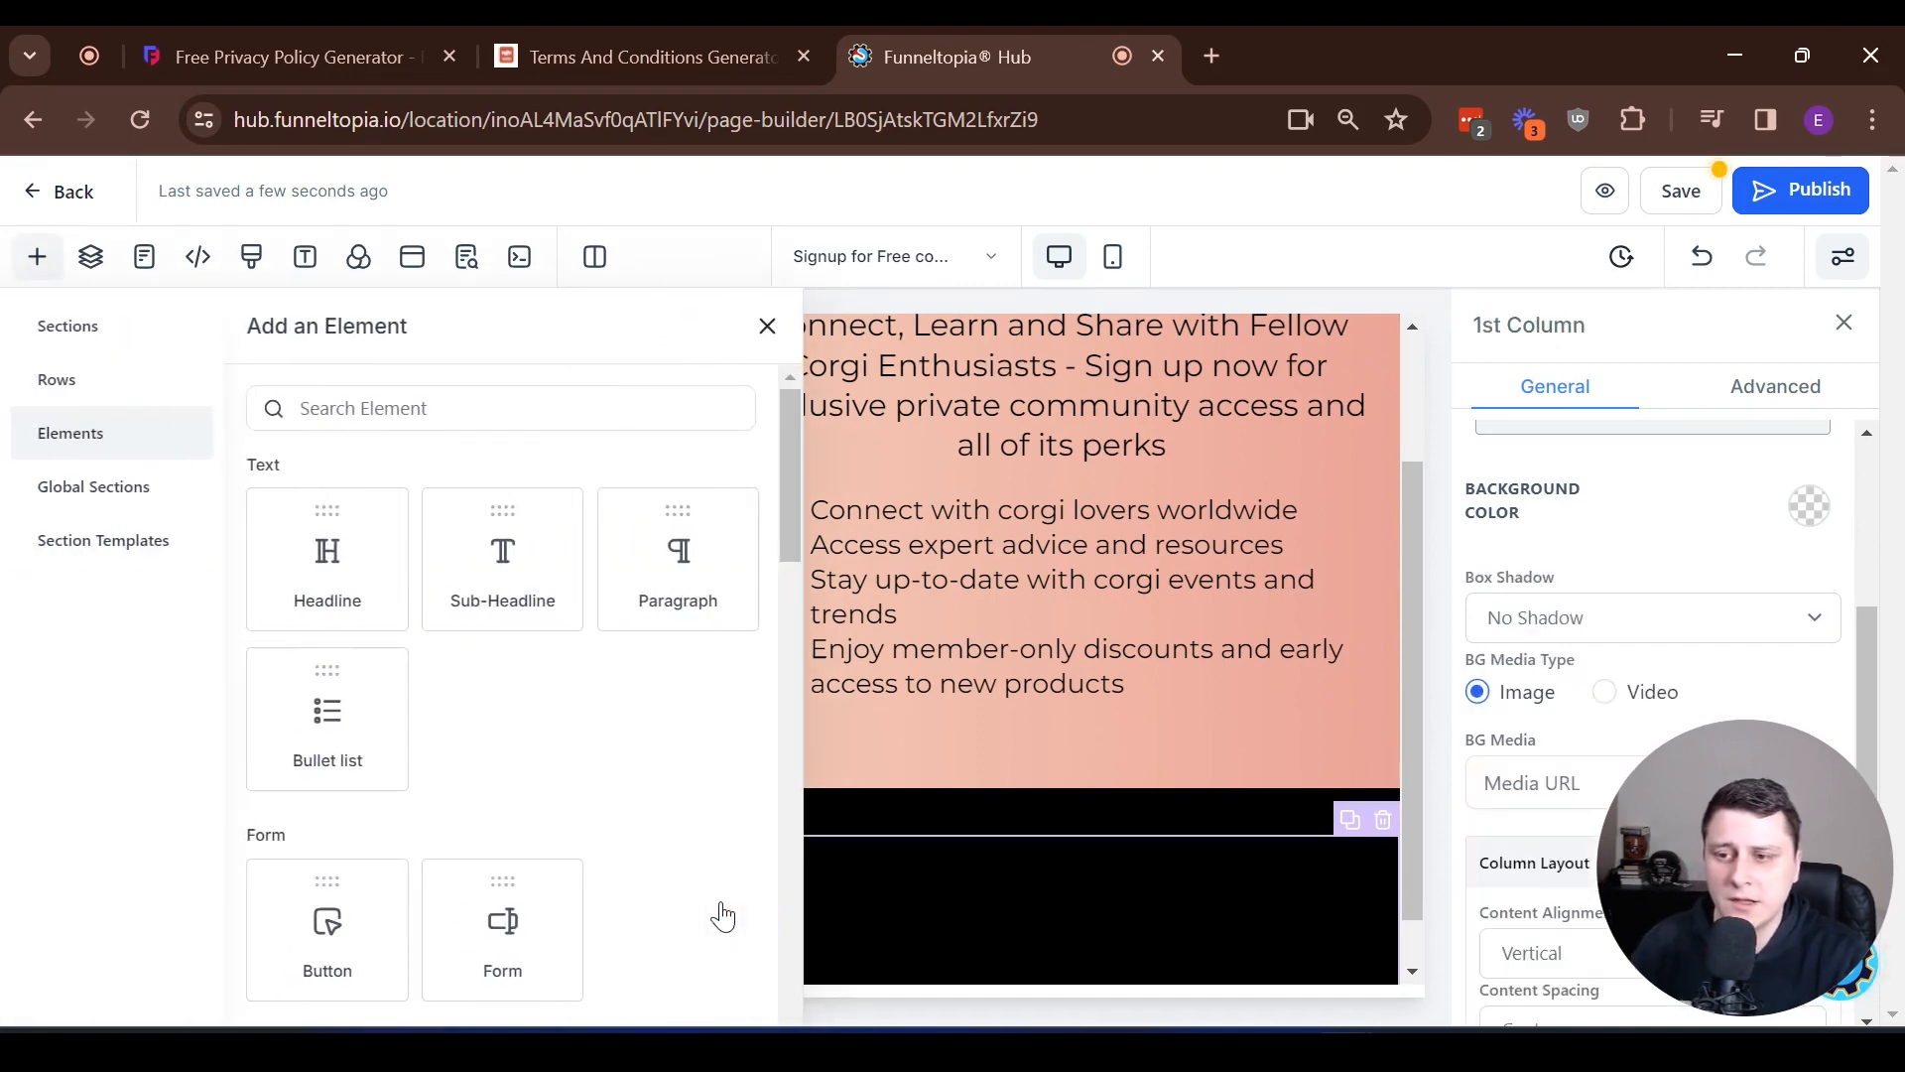
click(455, 390)
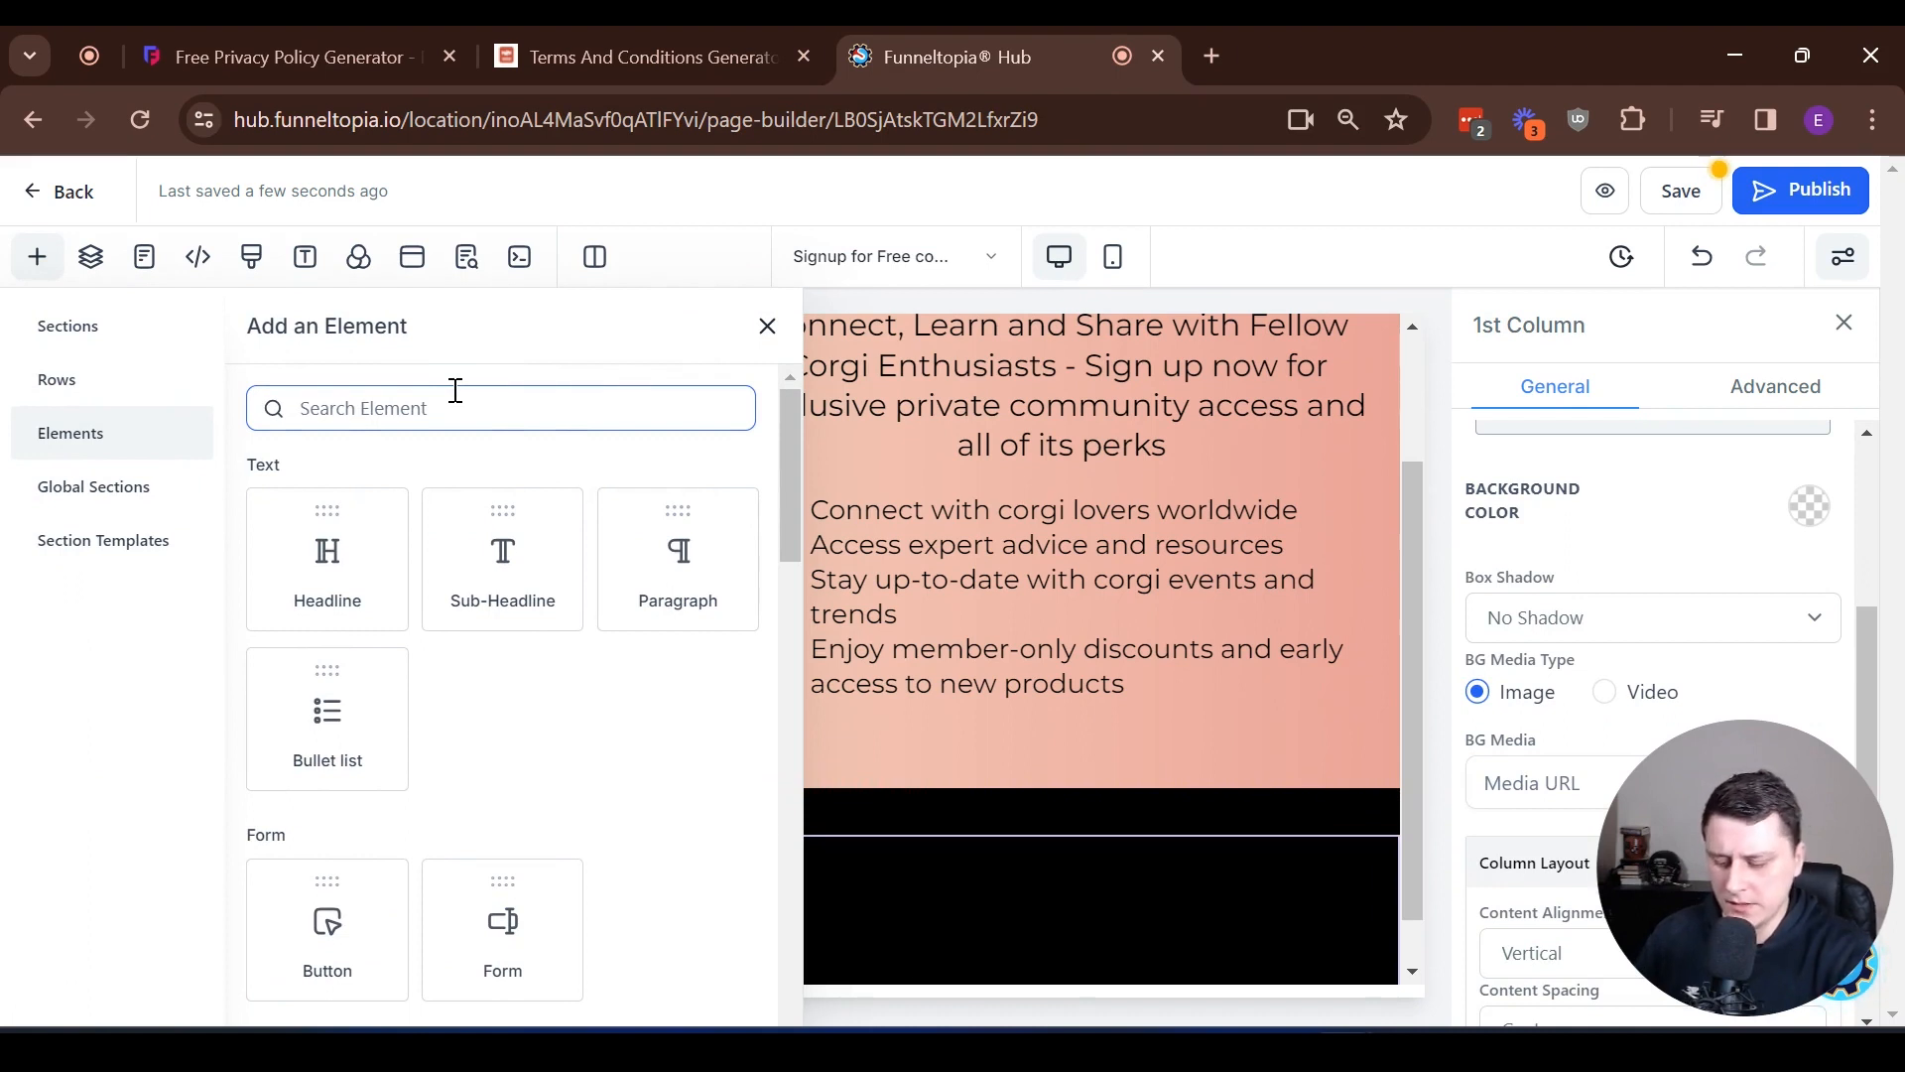
text(navi)
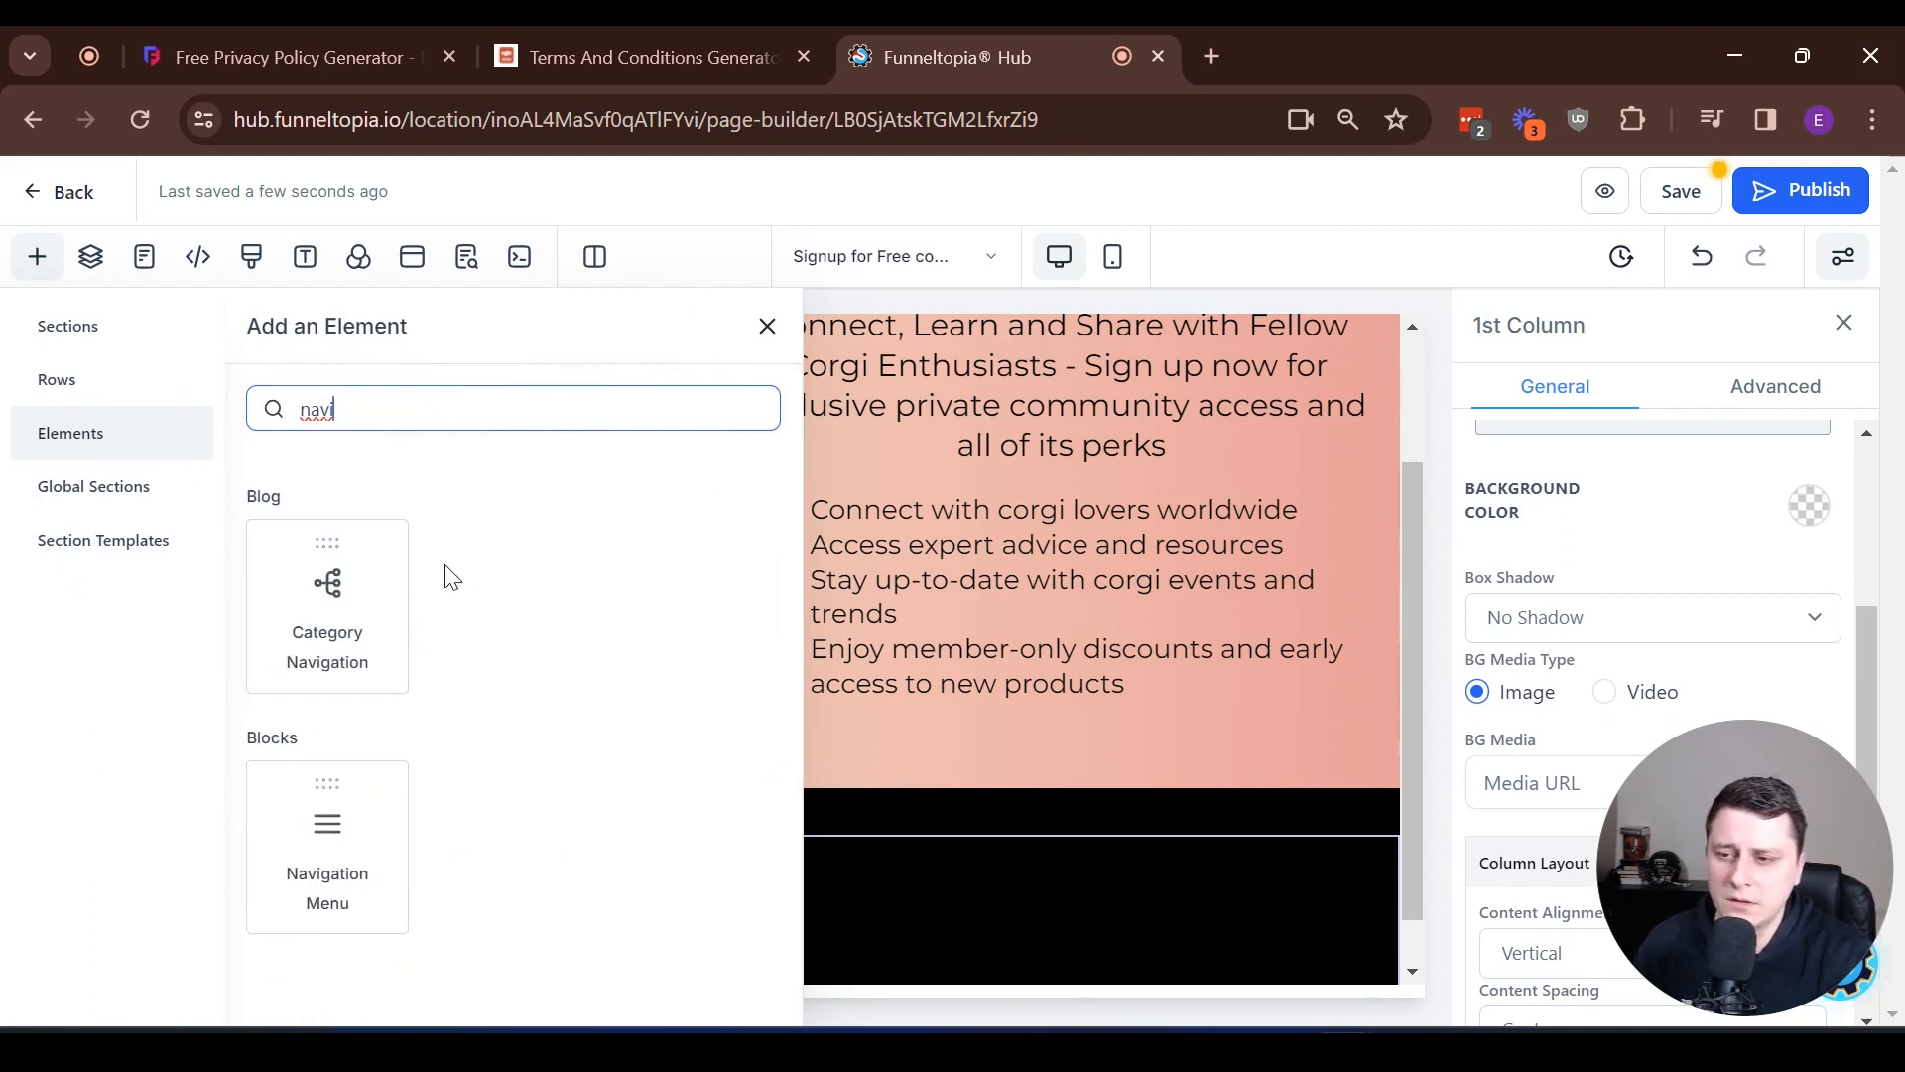
drag(348, 830, 929, 926)
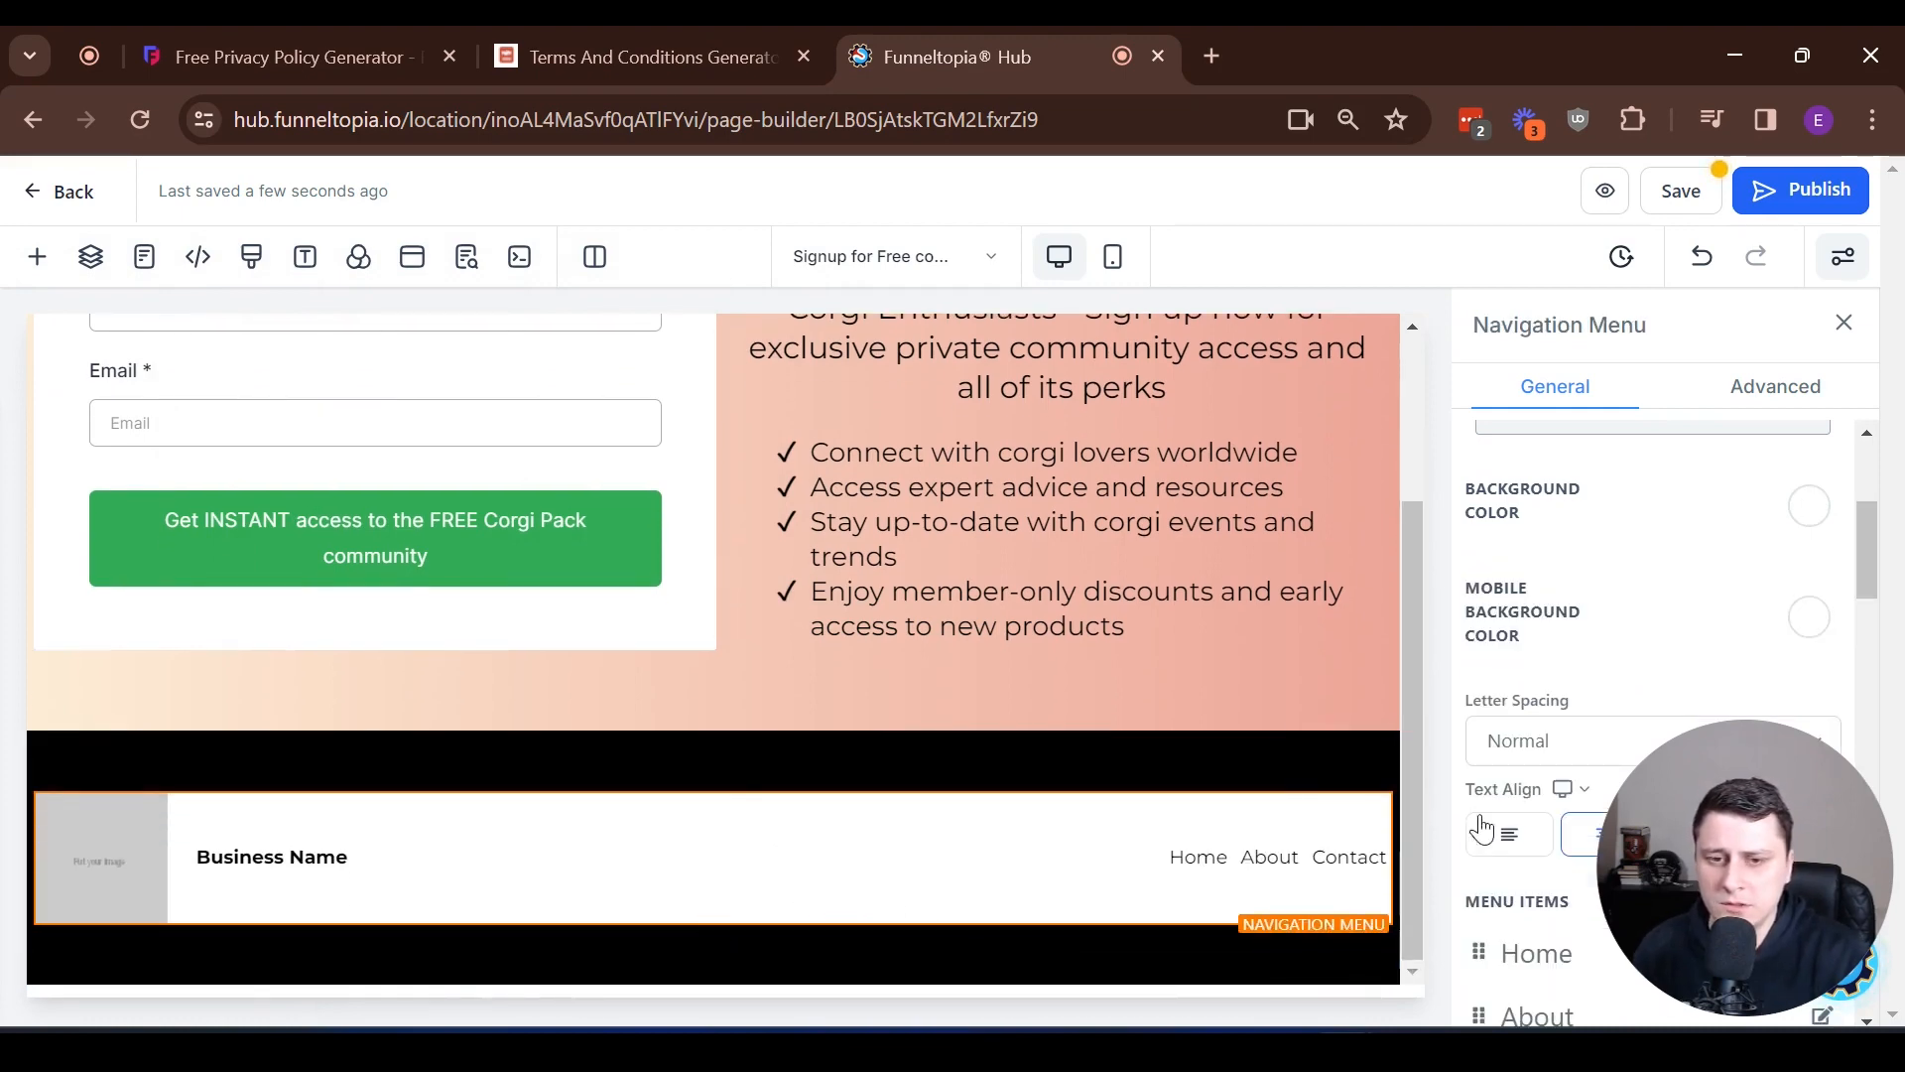
- Set both the background color and the mobile background color of the navigation menu to black
drag(1665, 830, 3, 38)
scroll(1767, 694, up, 2)
click(1809, 717)
click(1692, 790)
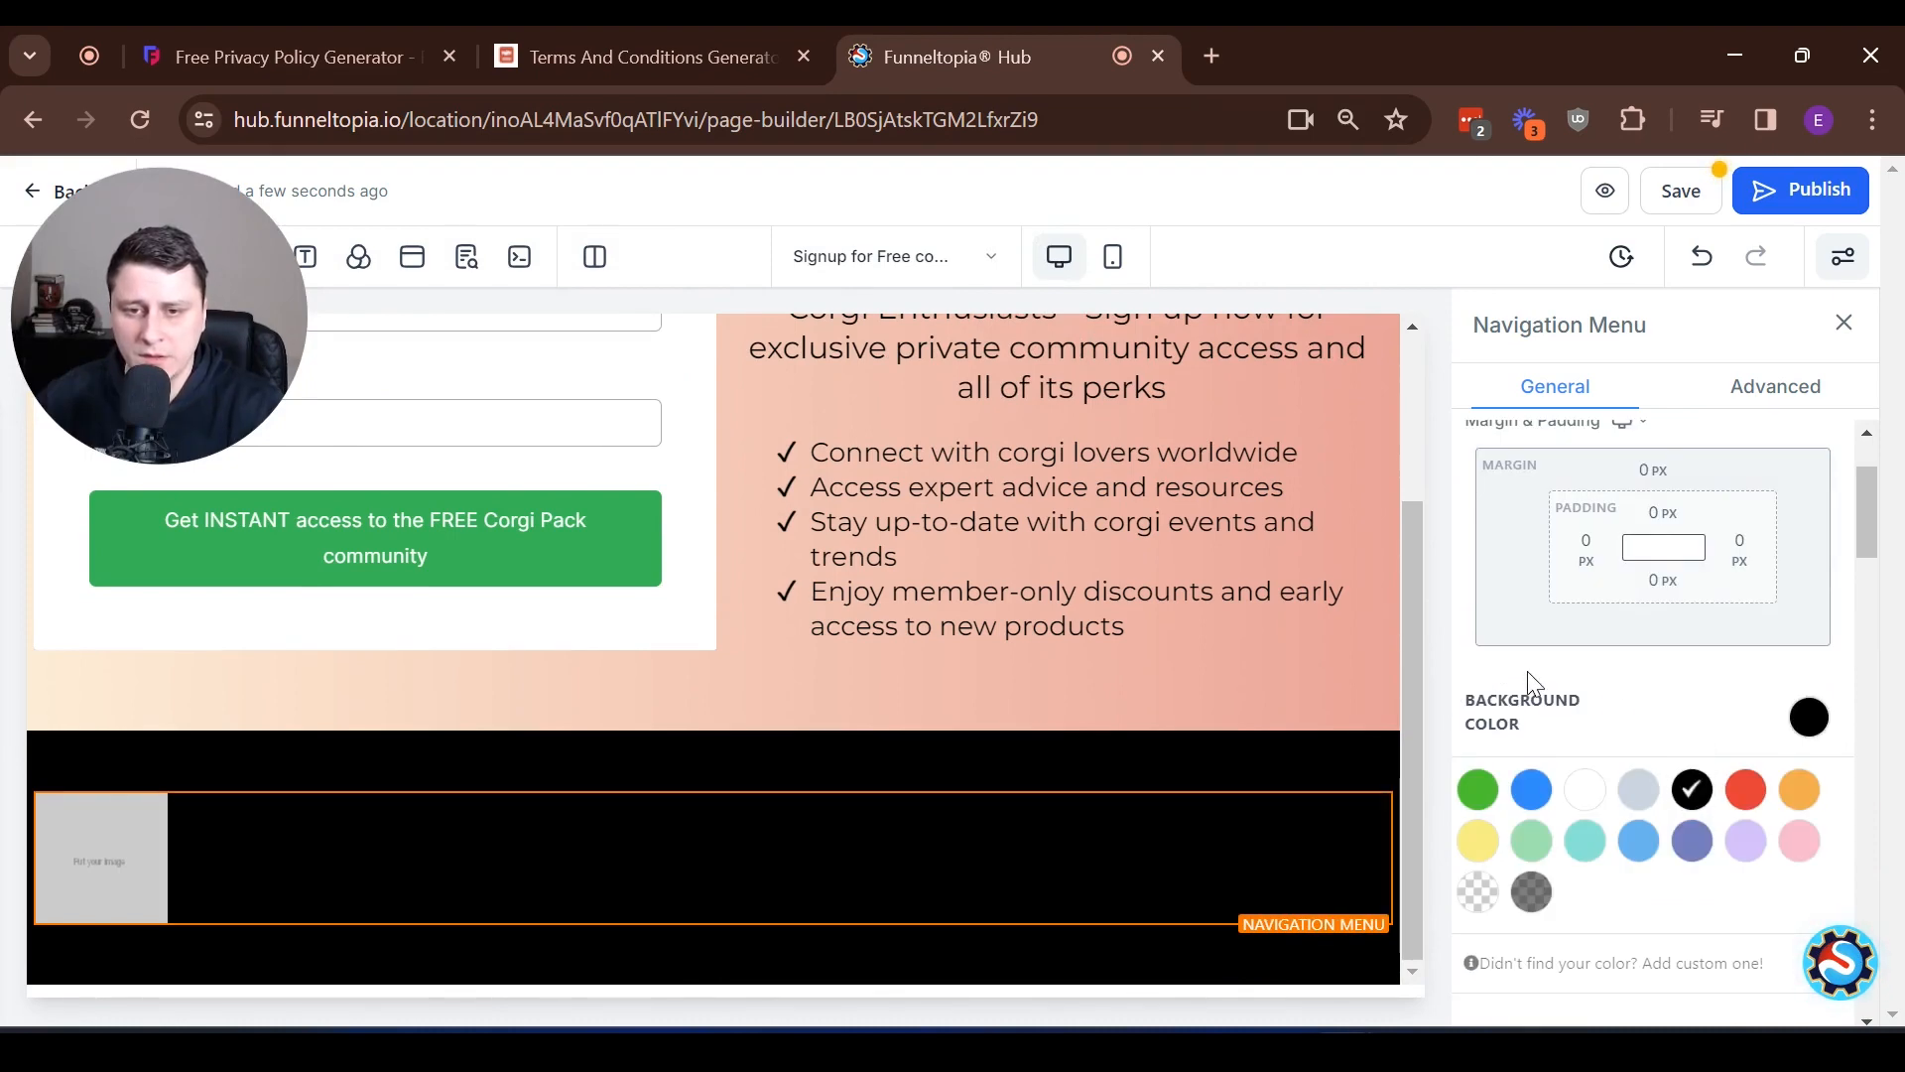
click(1820, 739)
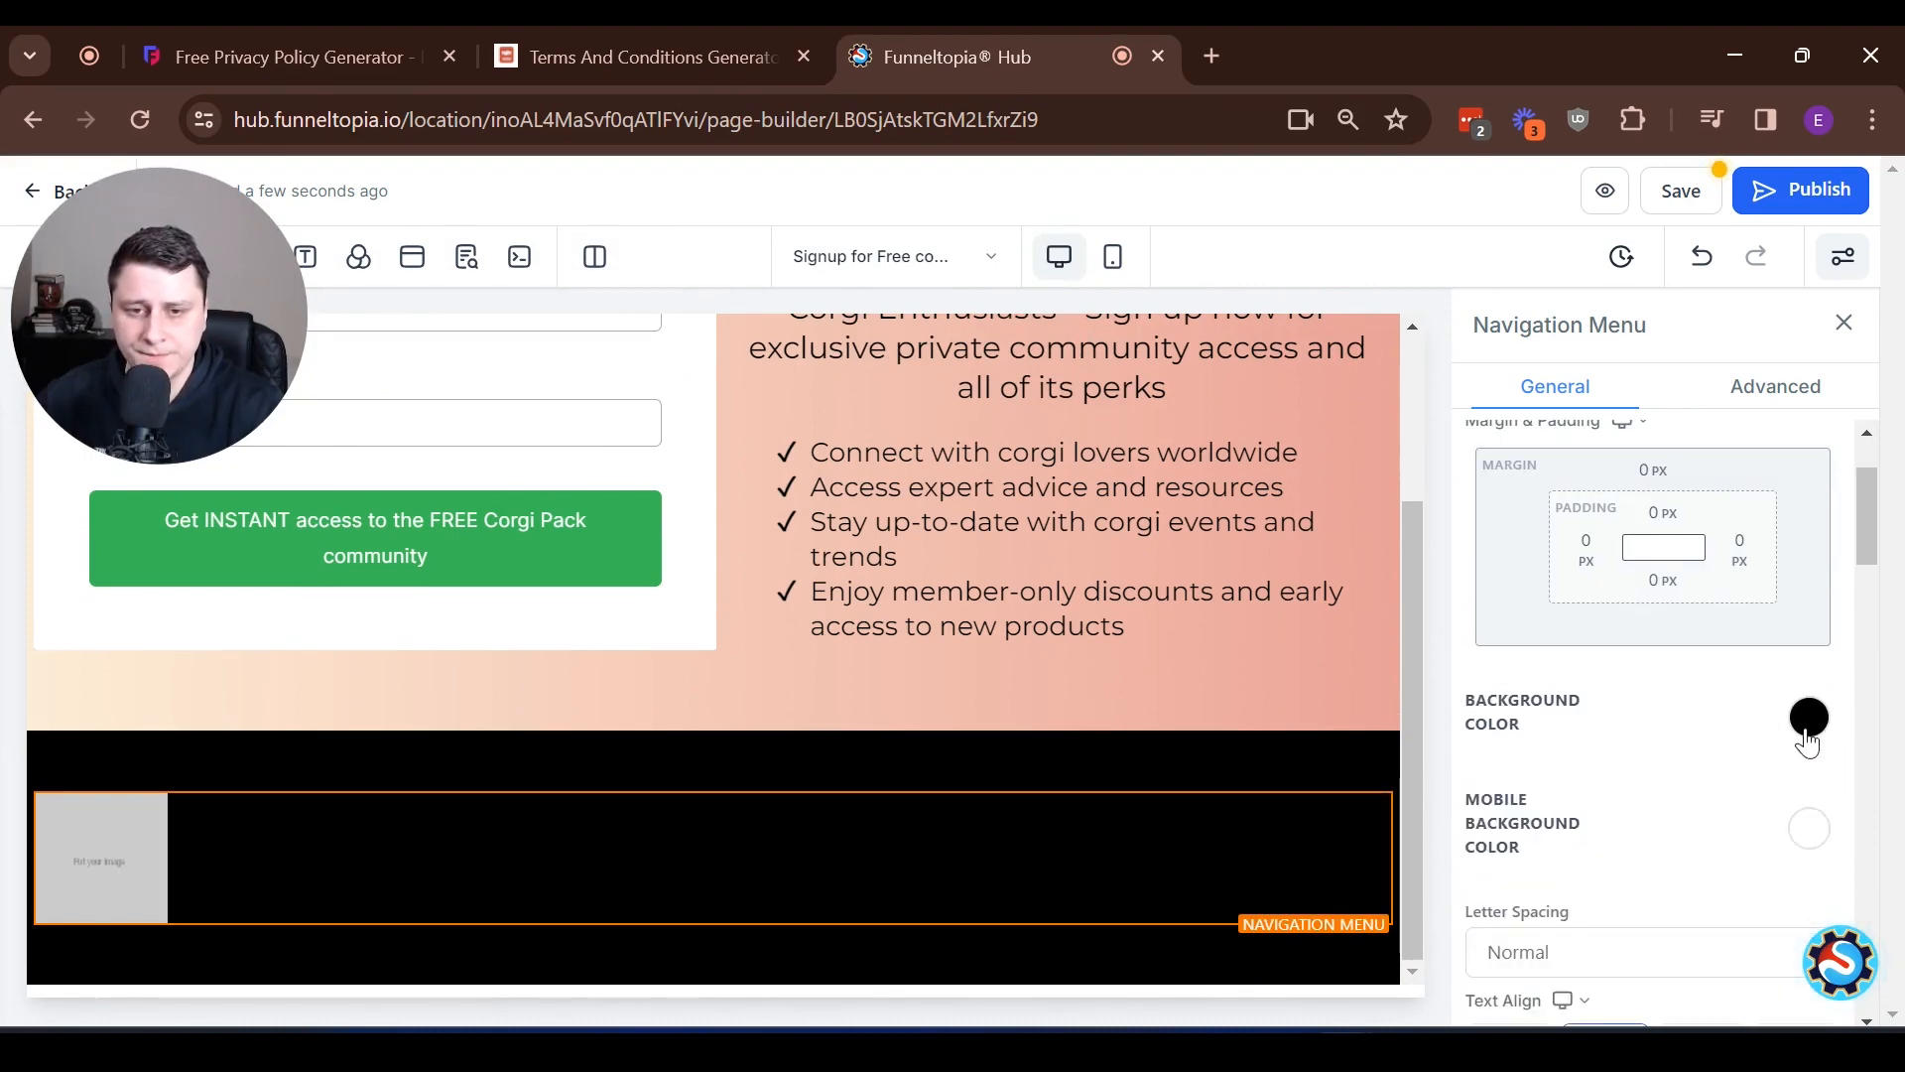
click(1808, 829)
click(1692, 906)
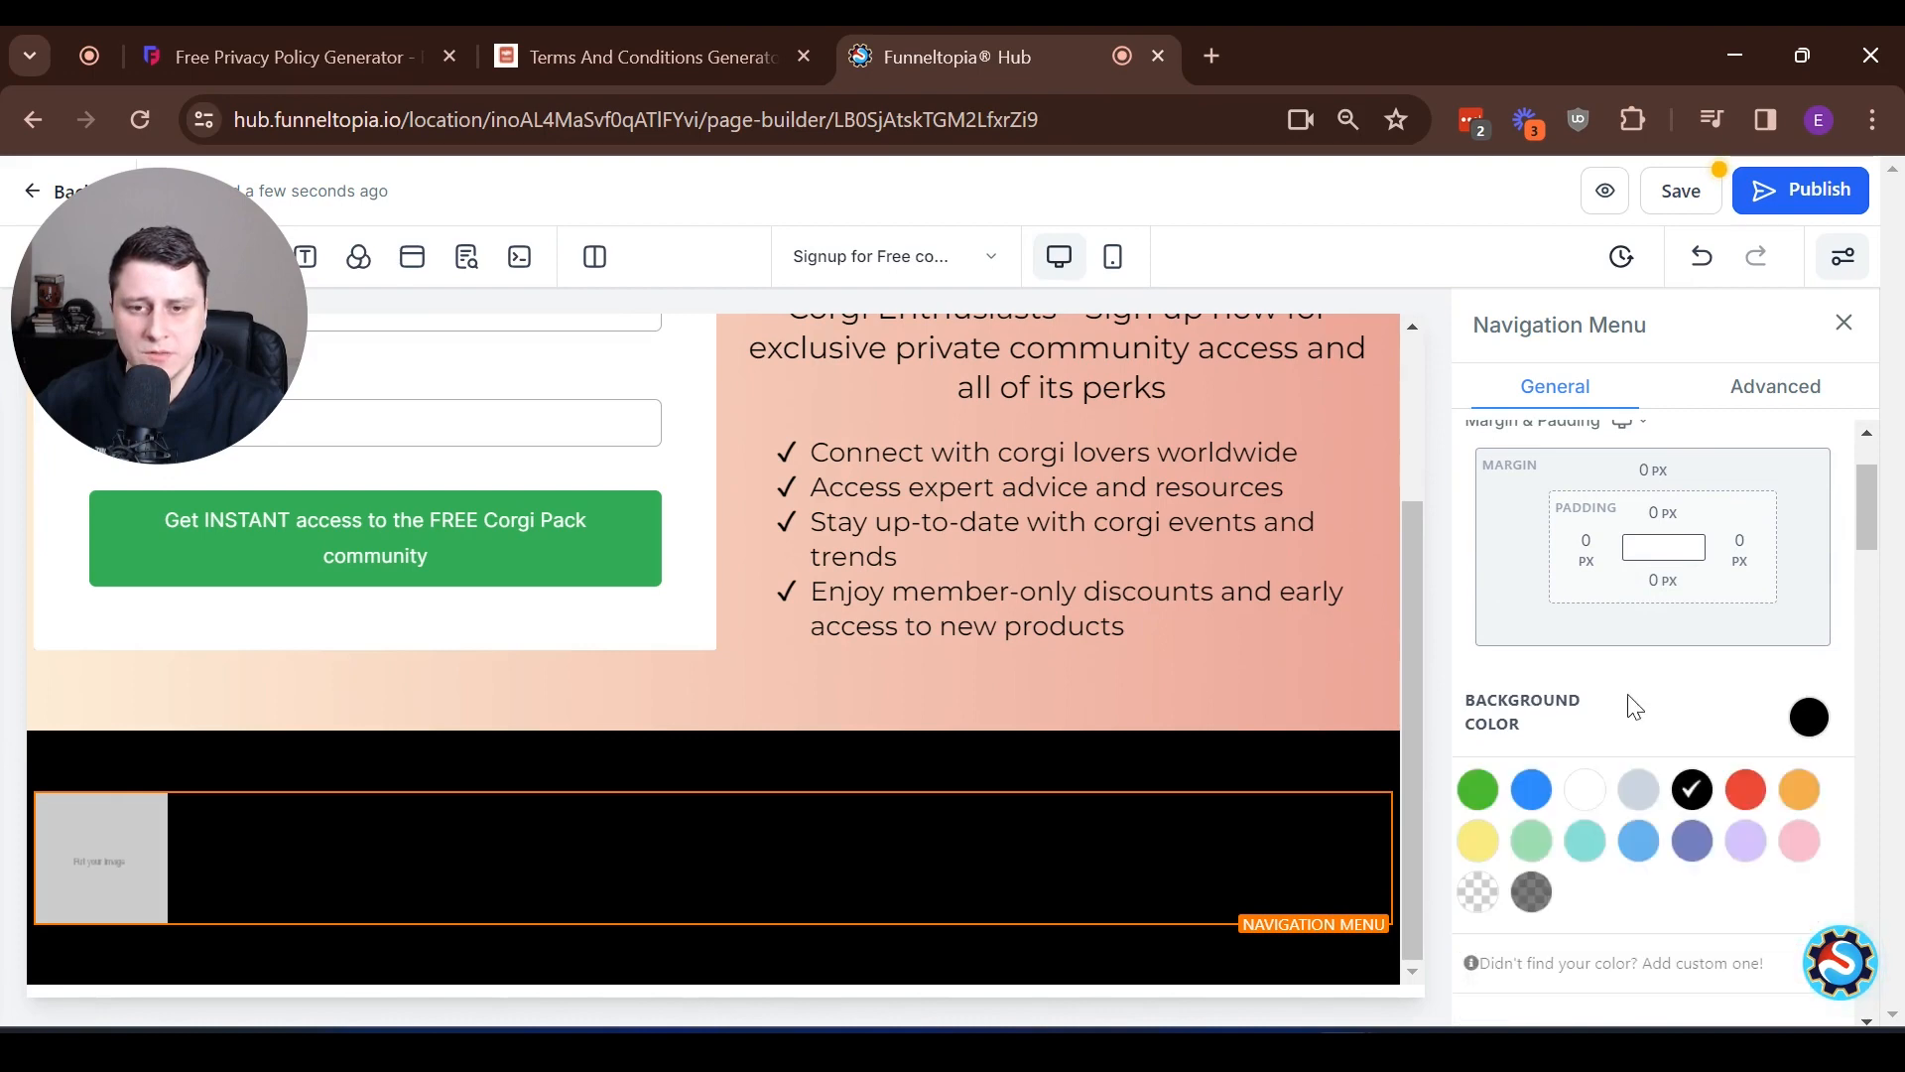
- Inspect the footer's navigation menu at the end of the page in mobile mode
click(1113, 256)
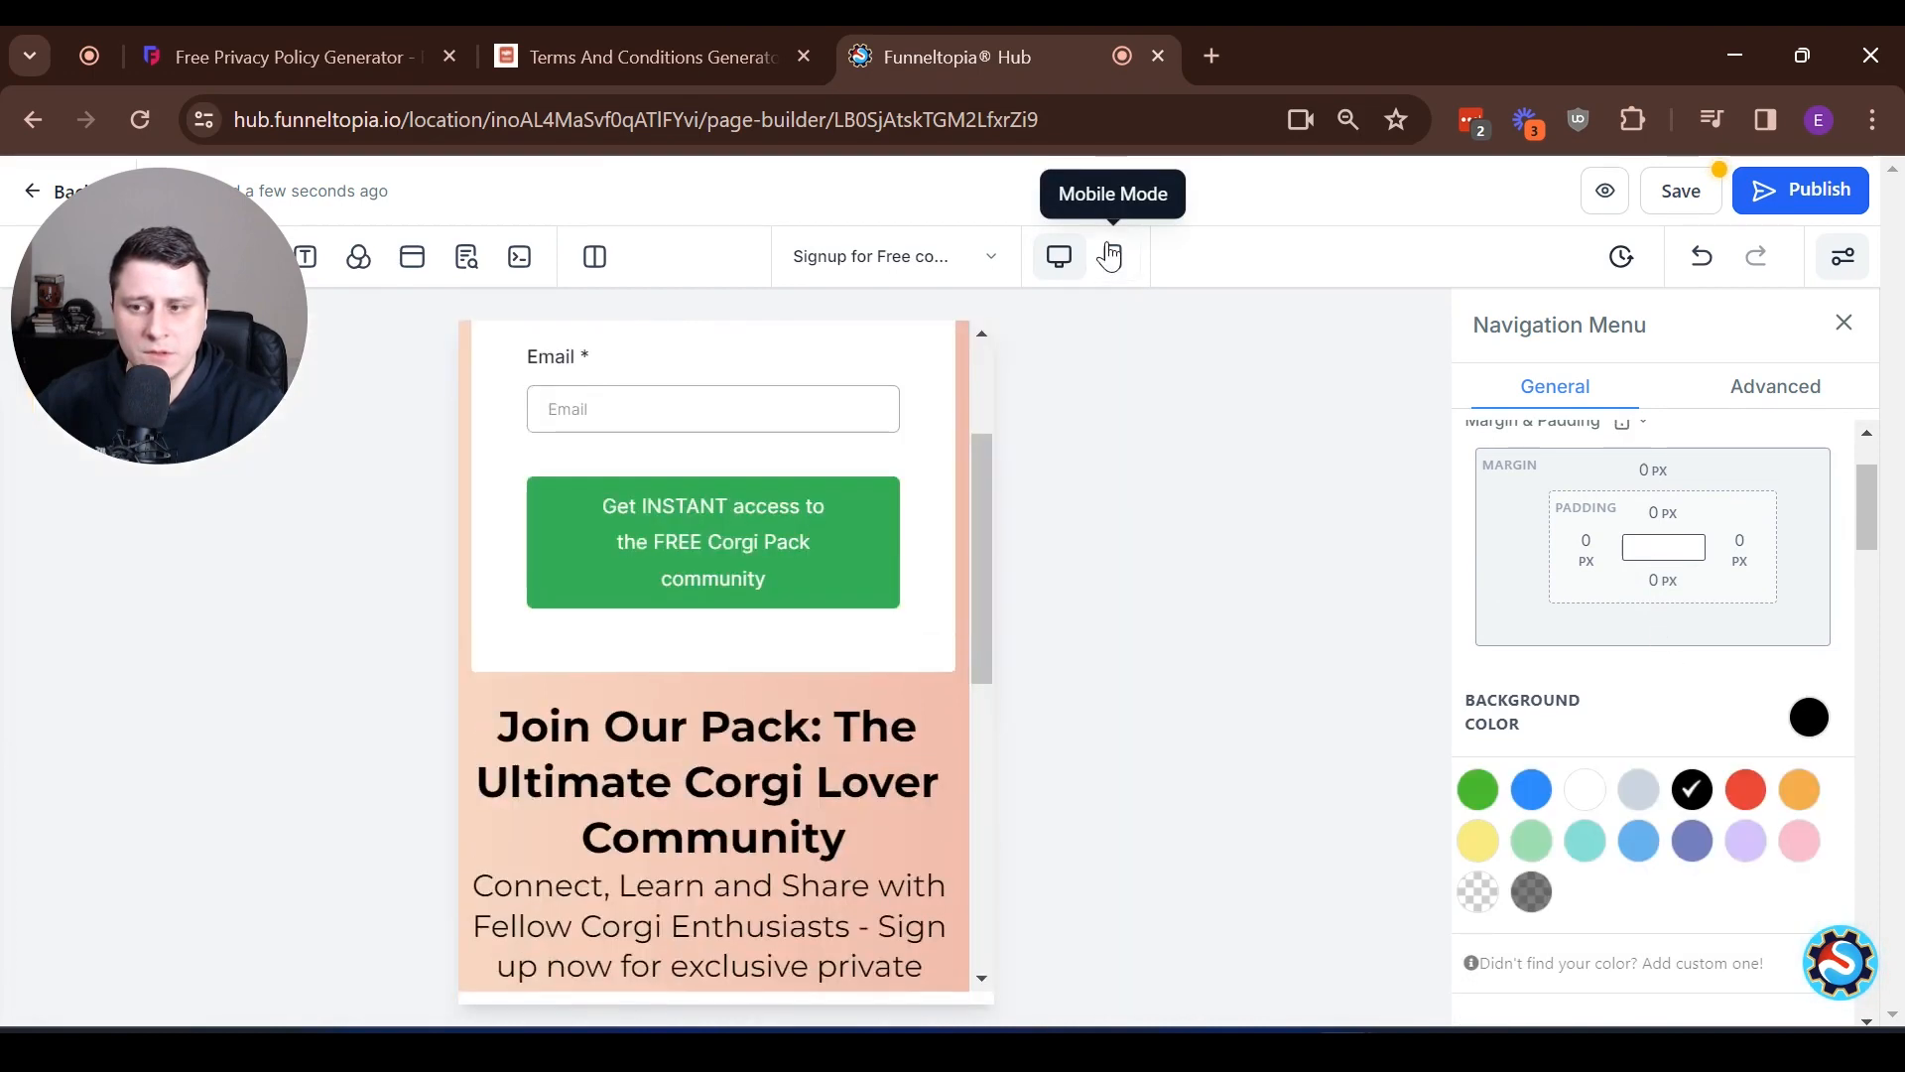
scroll(908, 579, down, 3)
scroll(908, 578, down, 5)
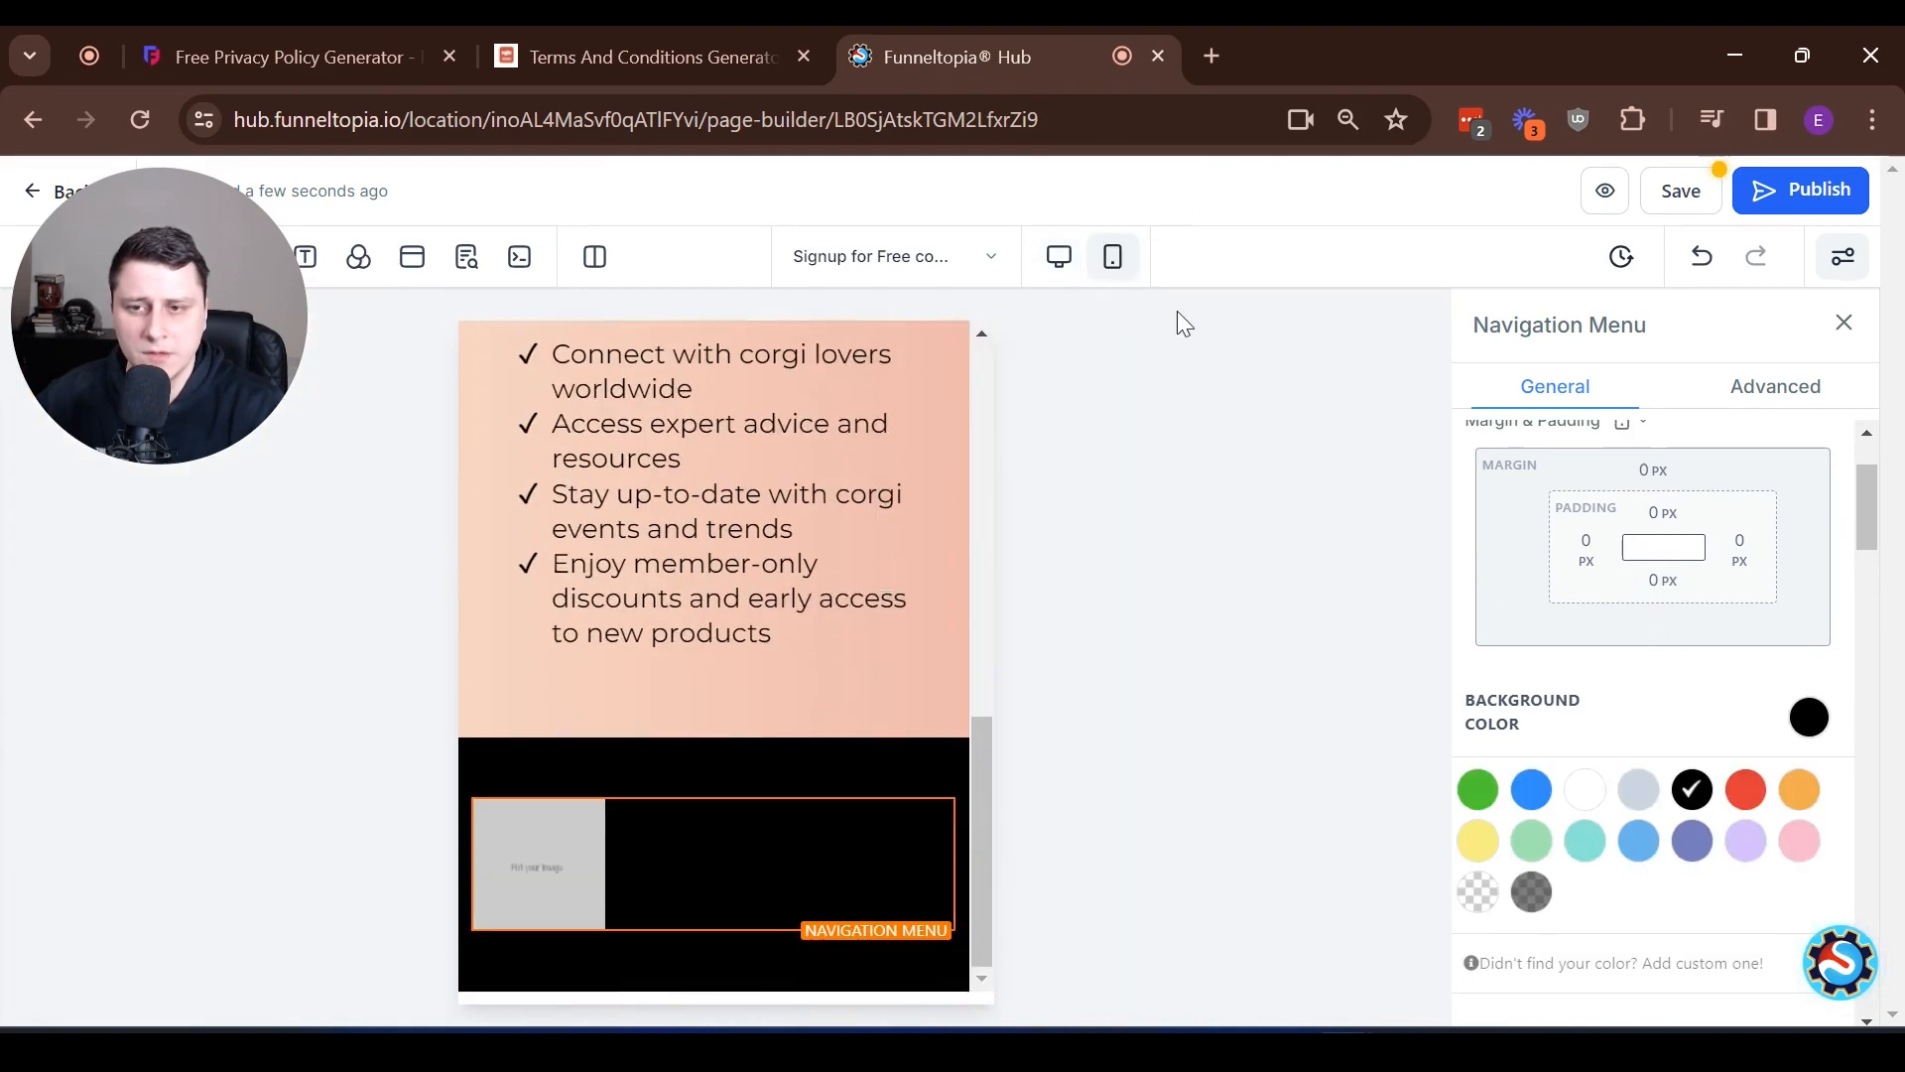
- In desktop mode, set the navigation menu's text color and bold text color to white
scroll(1598, 722, down, 10)
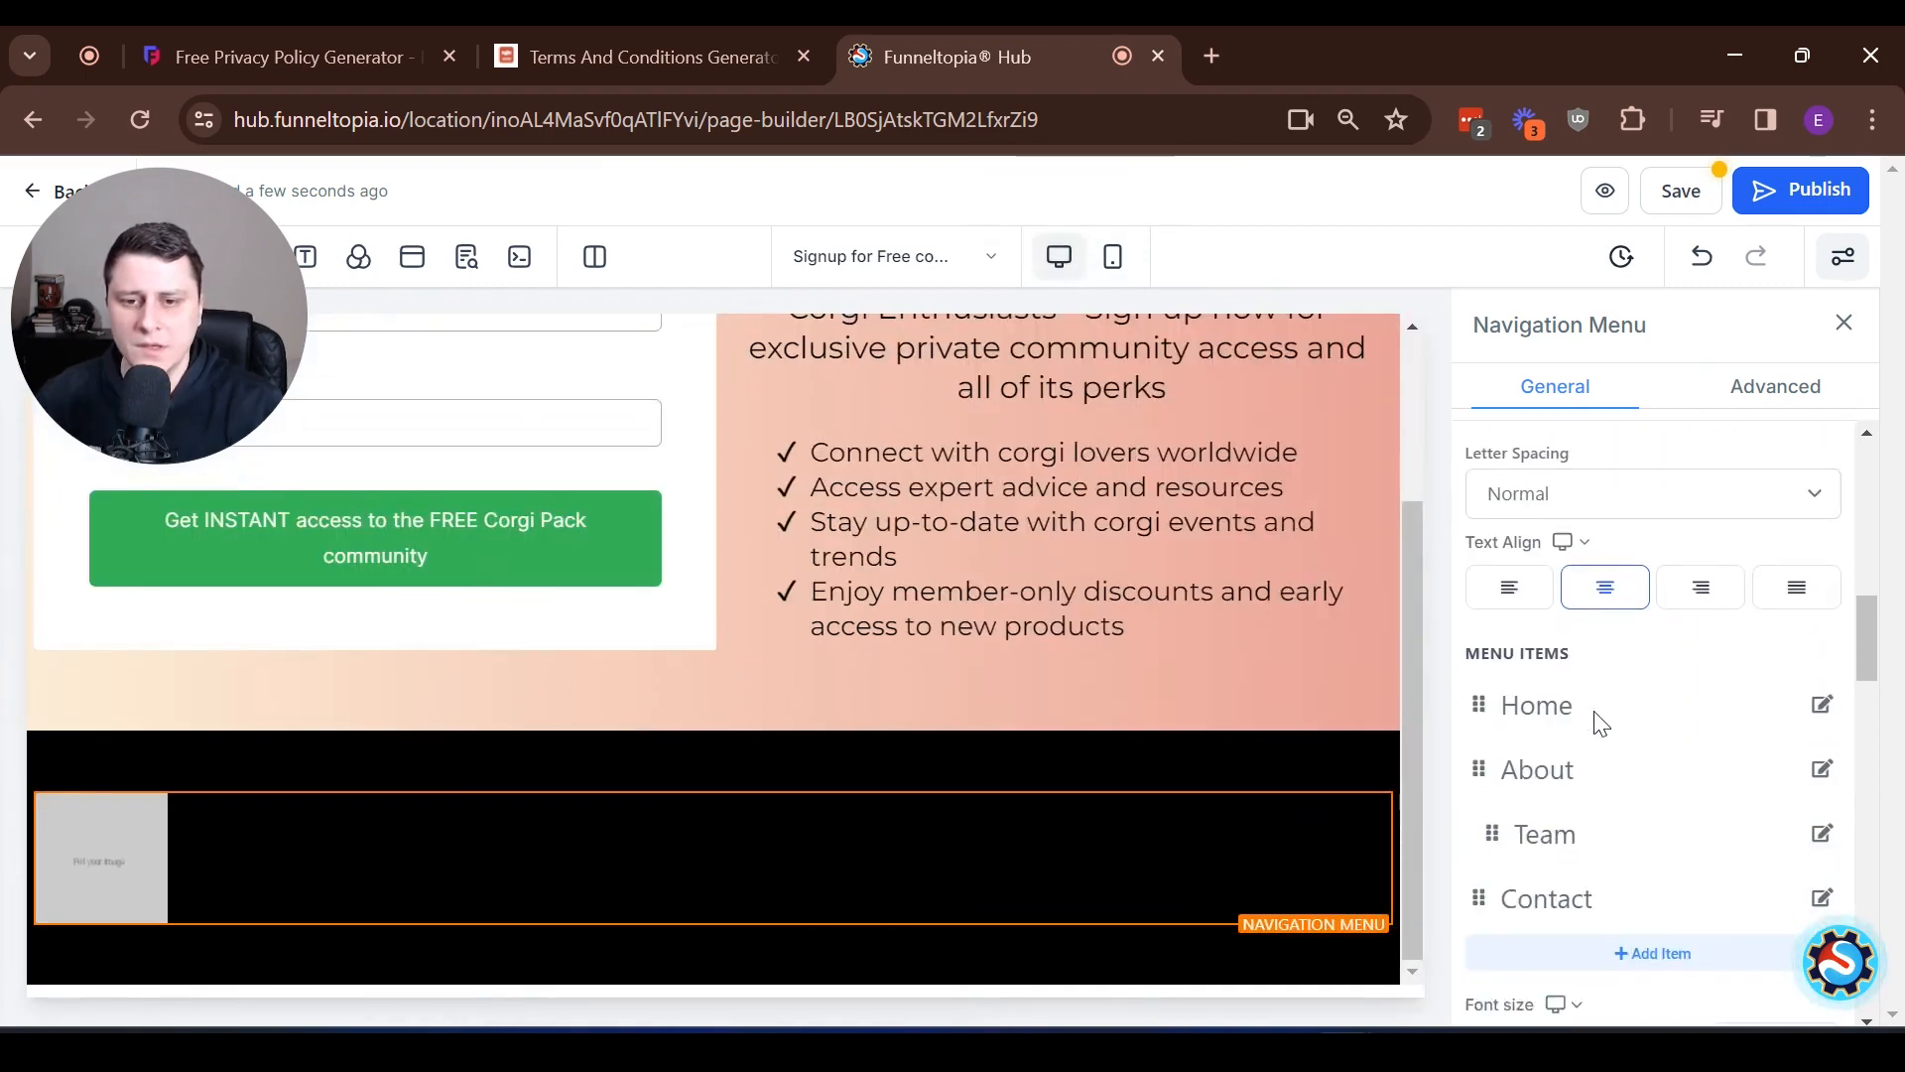
scroll(1601, 722, down, 2)
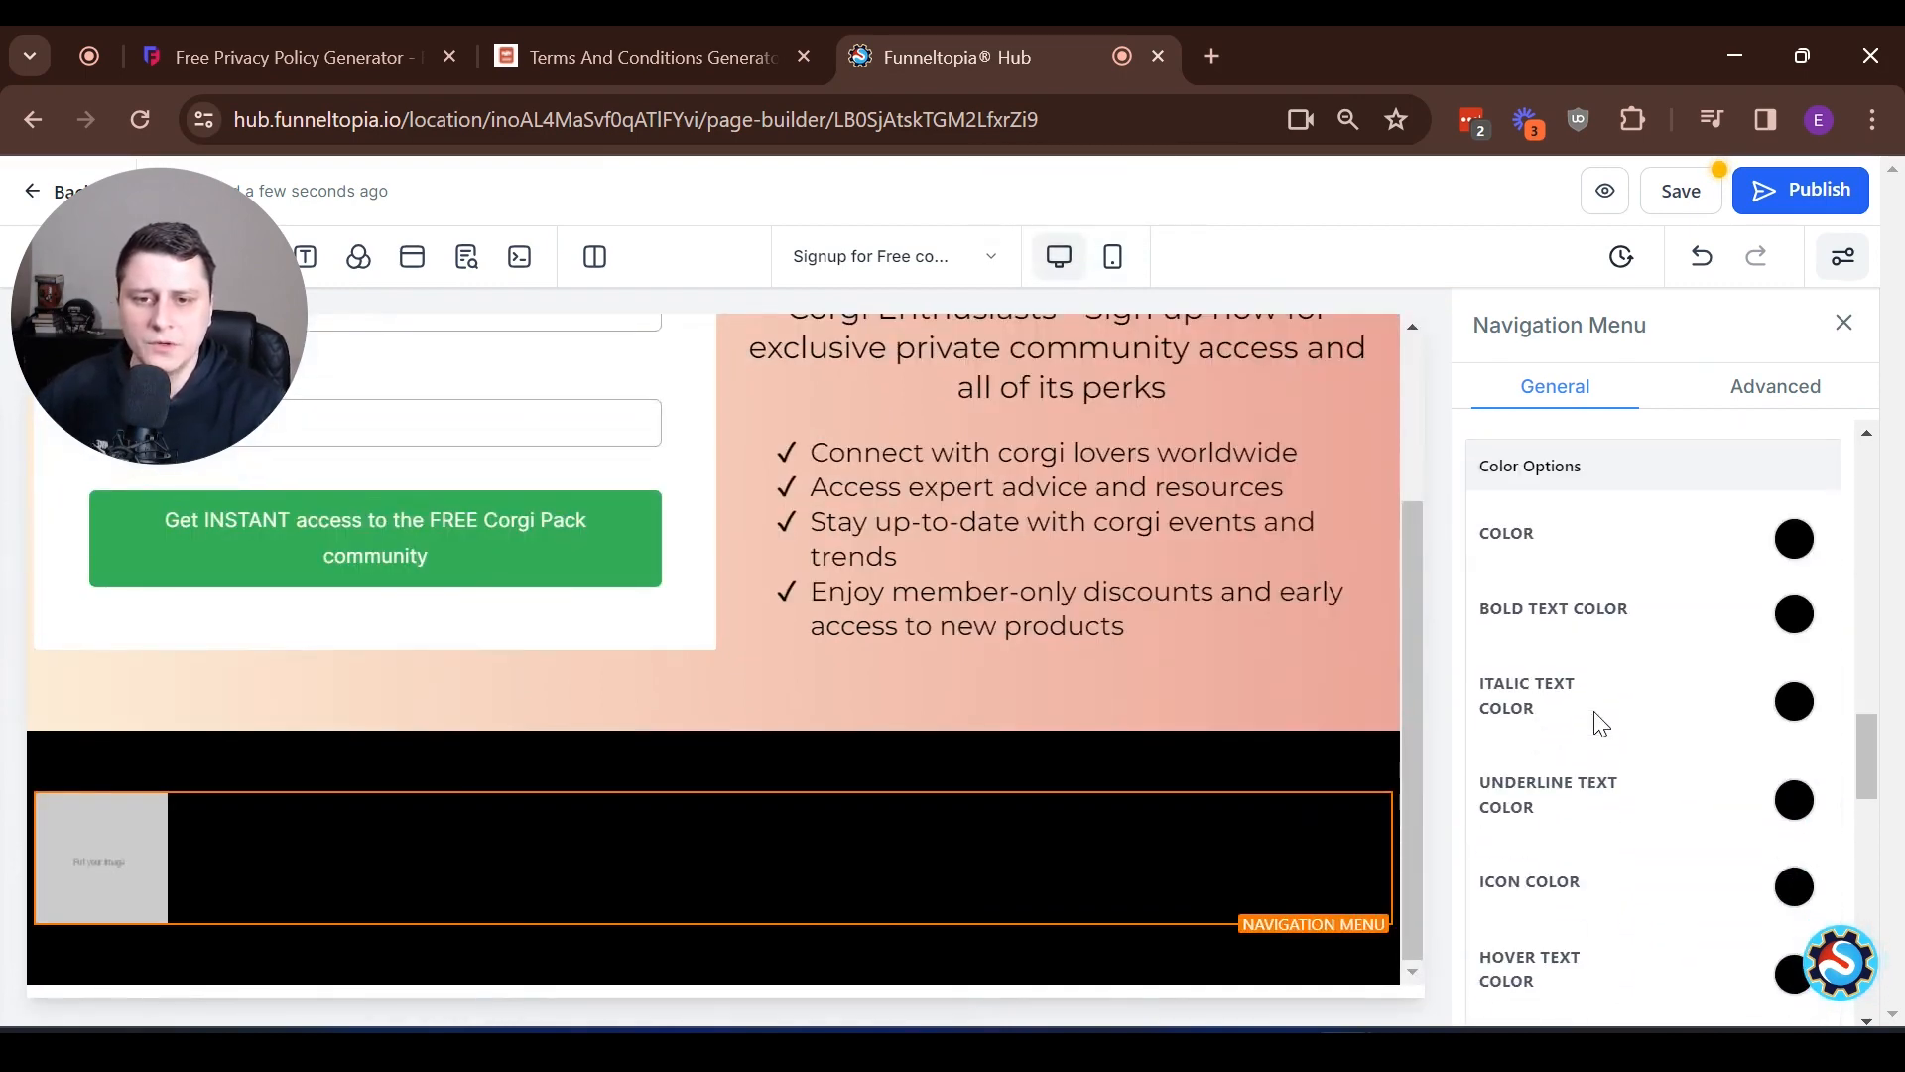
click(1794, 537)
click(1600, 599)
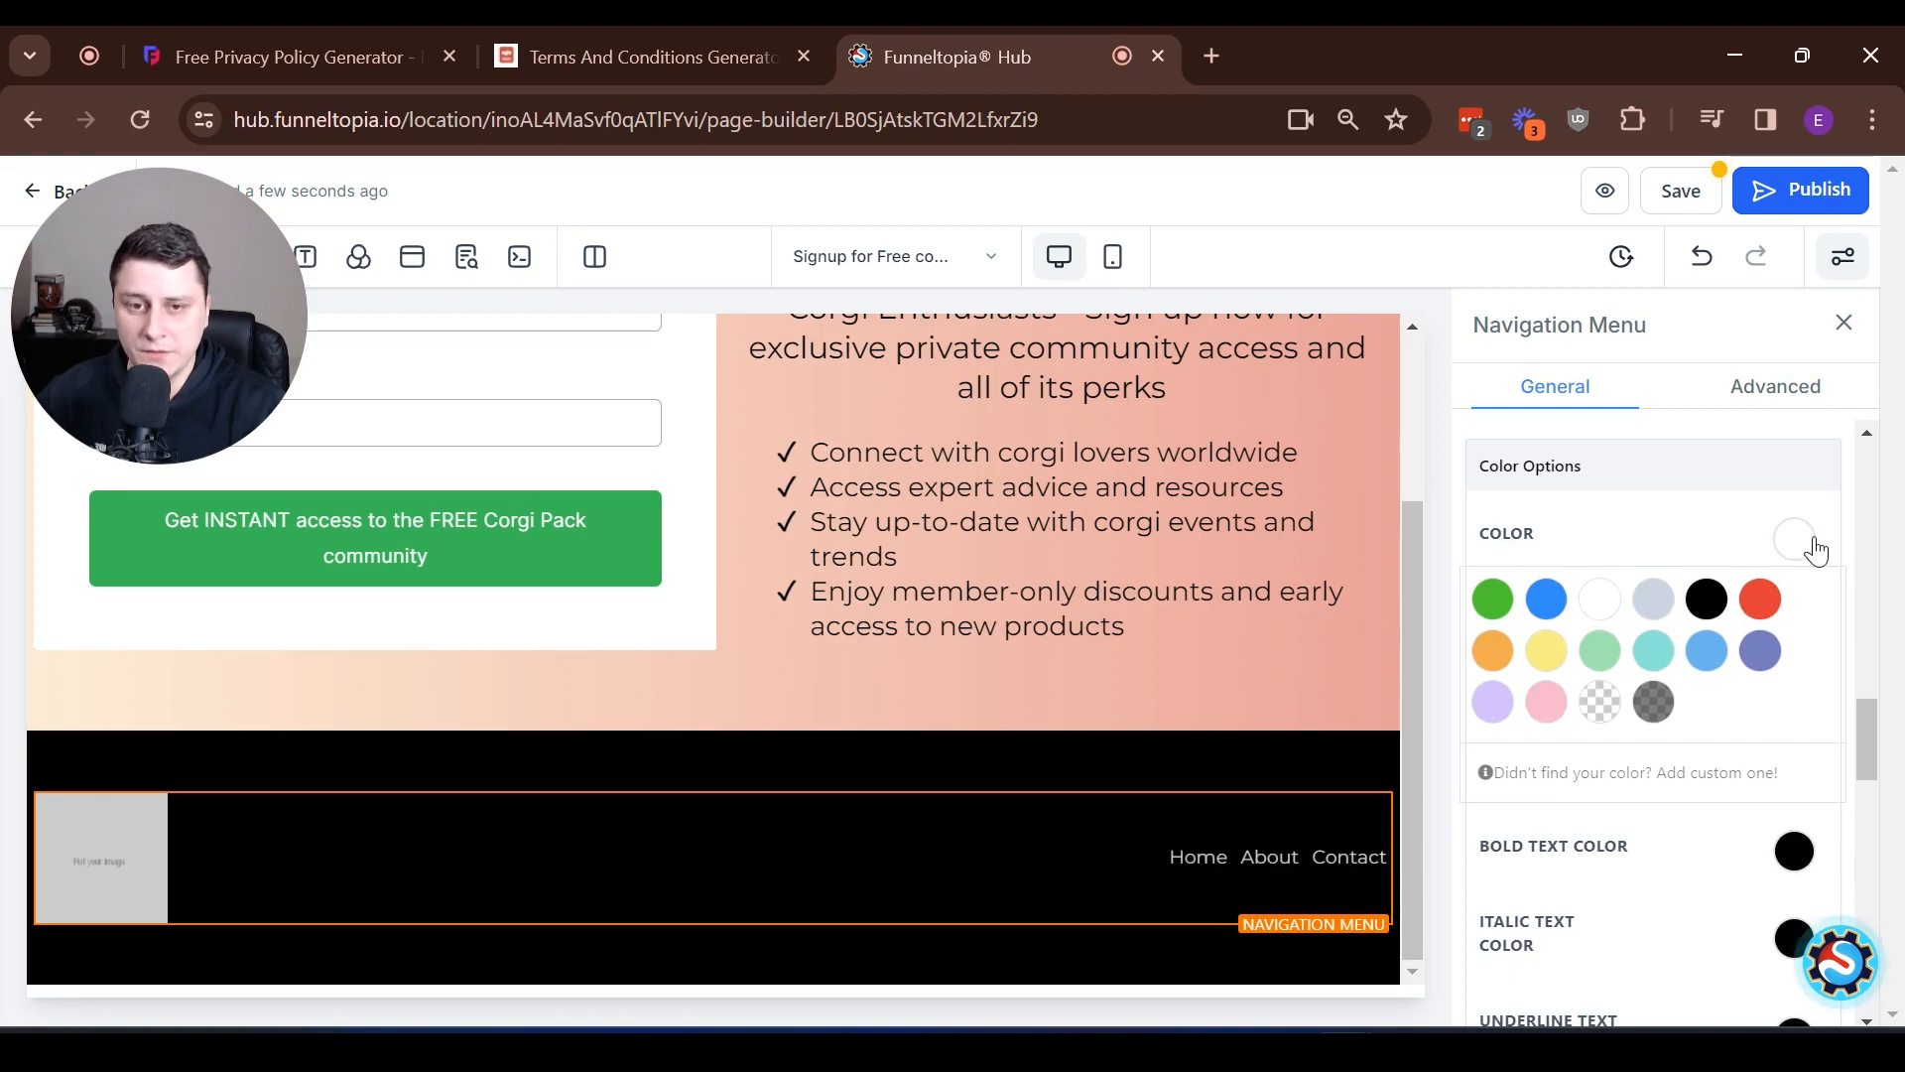
click(1795, 543)
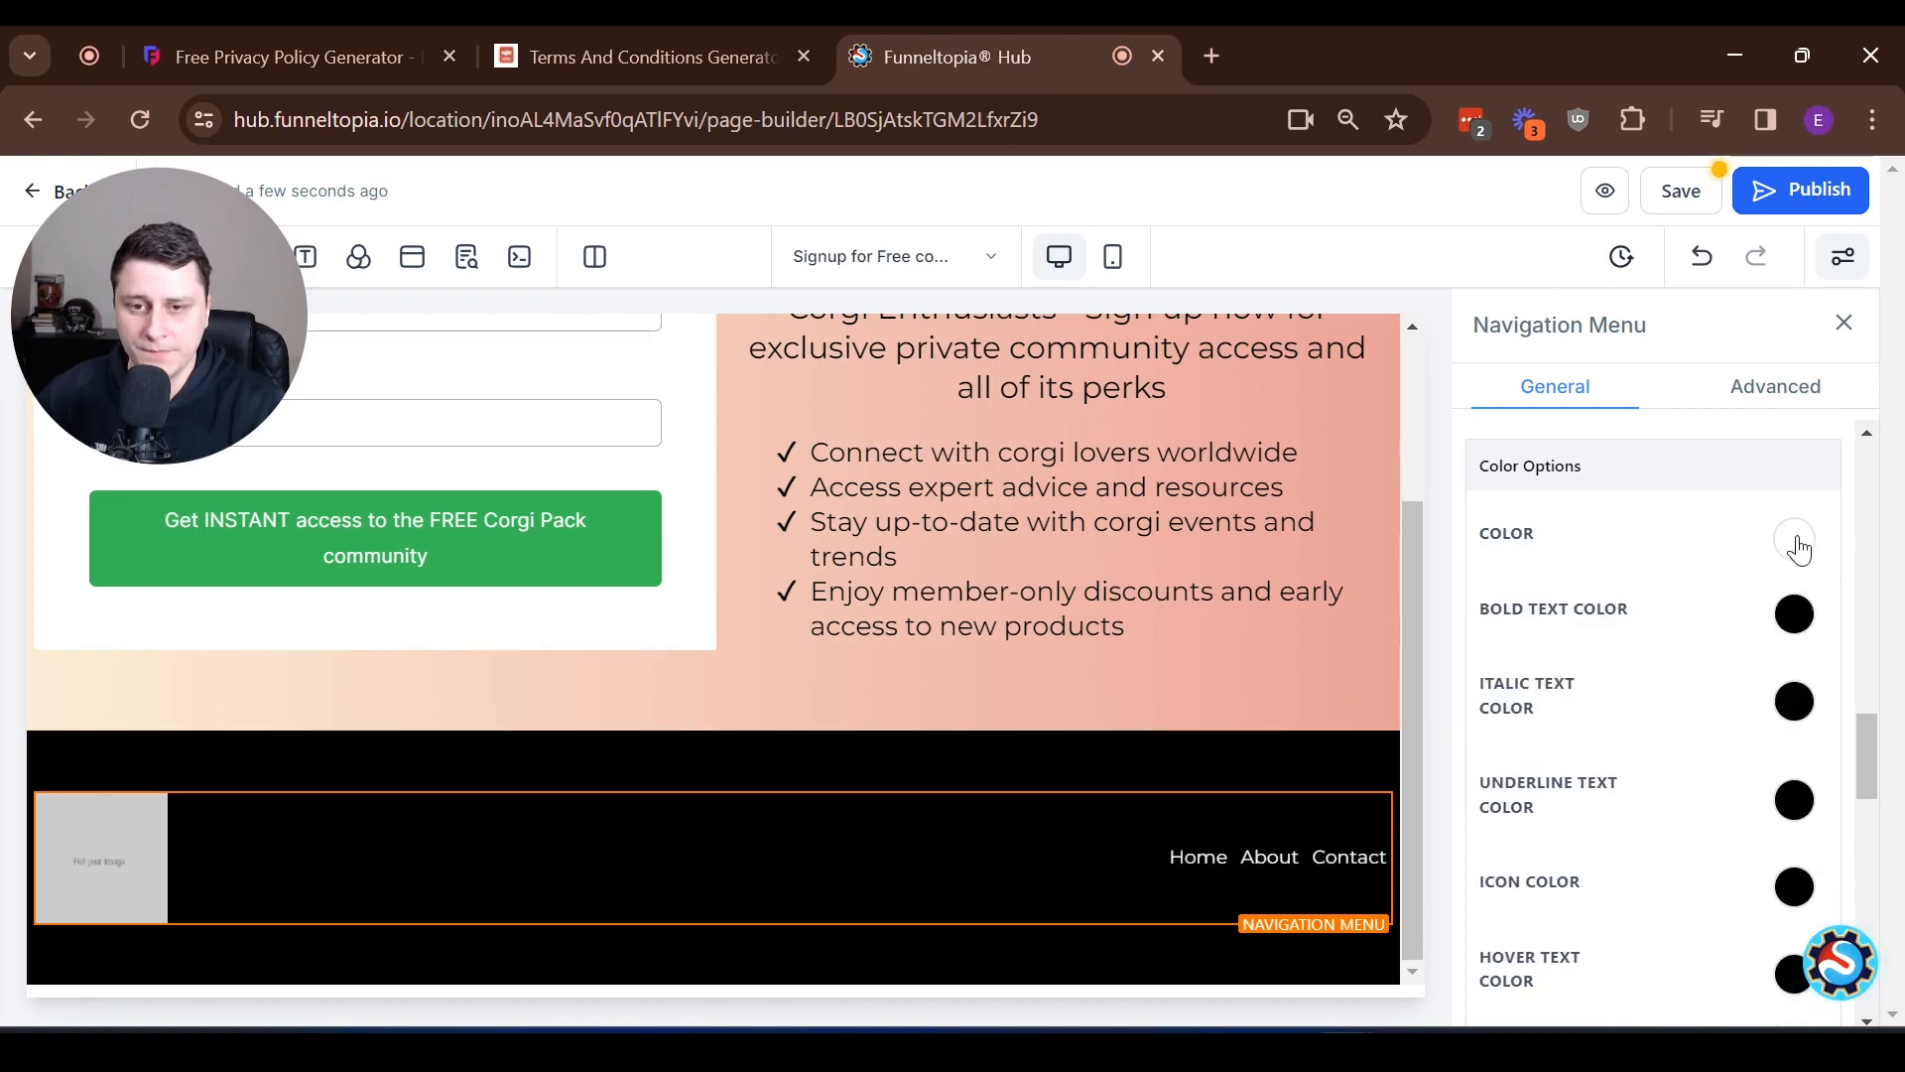
click(1801, 615)
click(1600, 675)
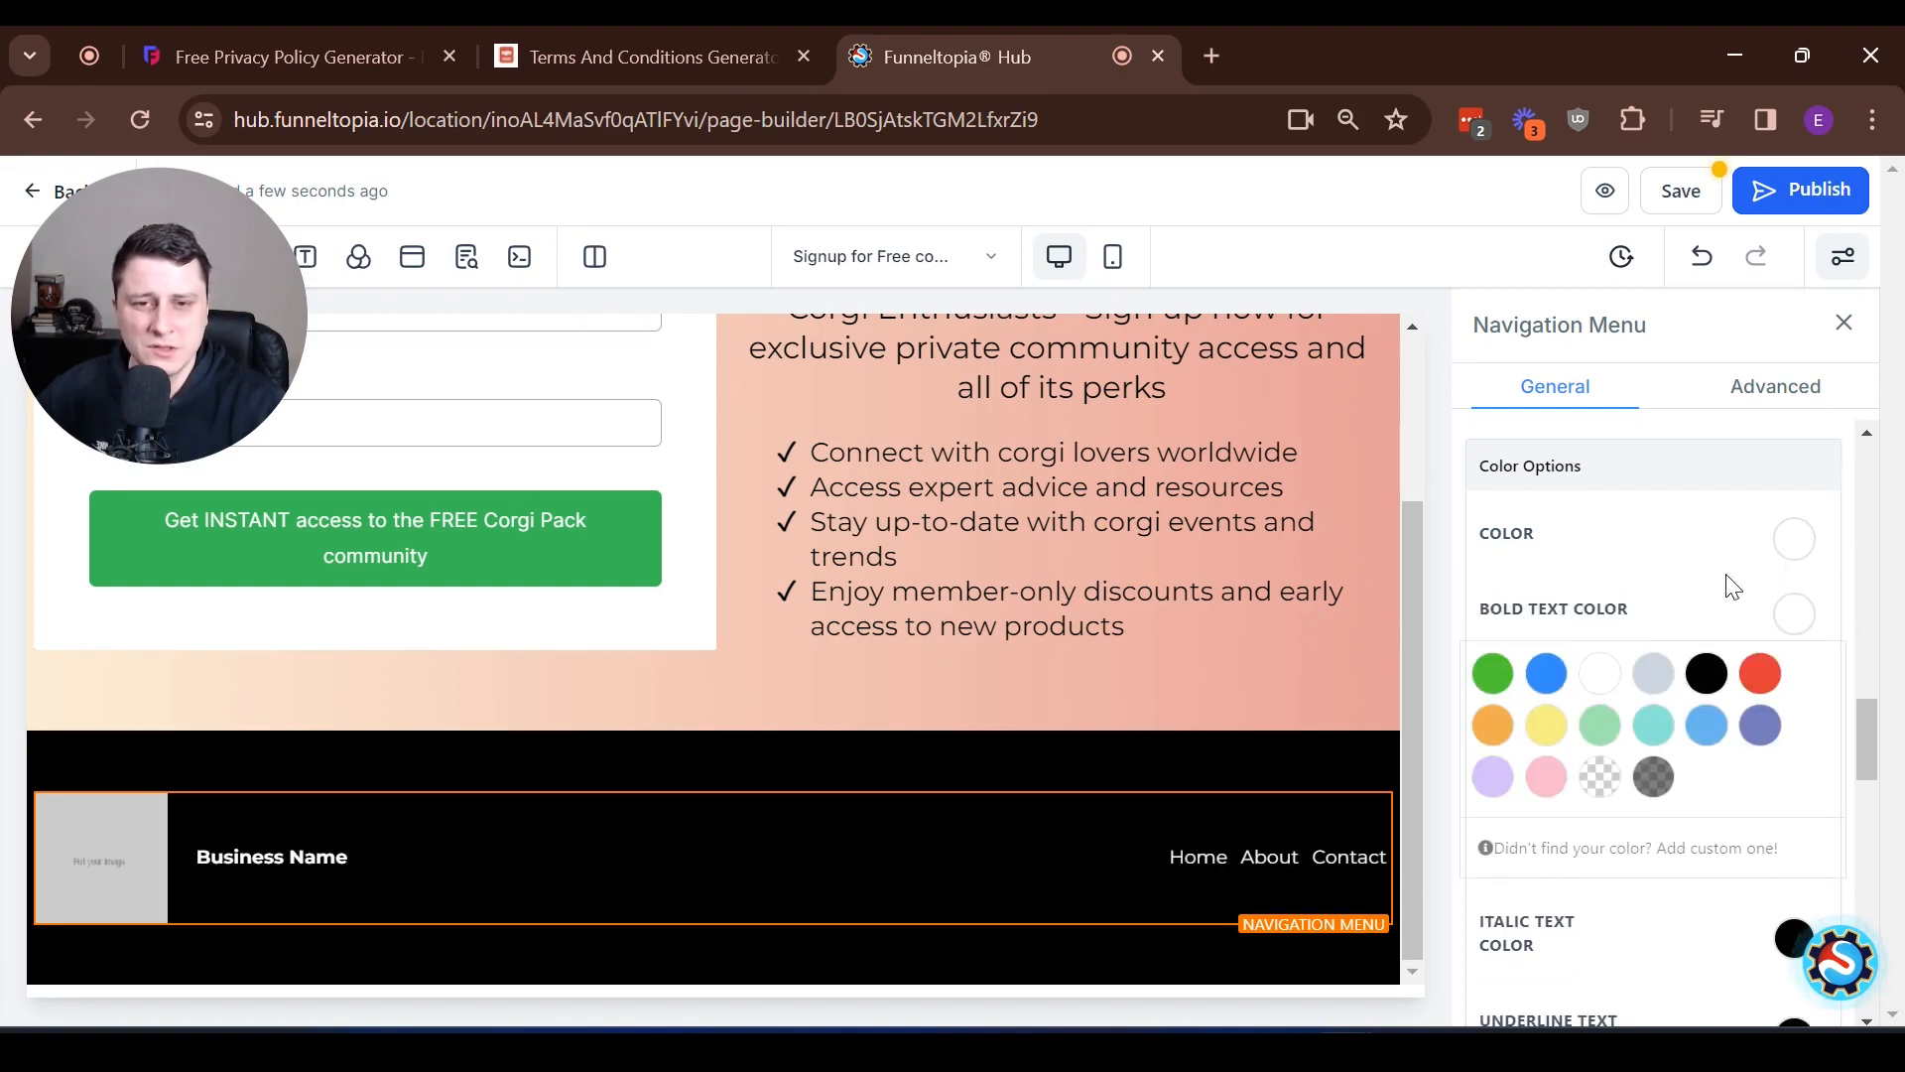
click(1796, 625)
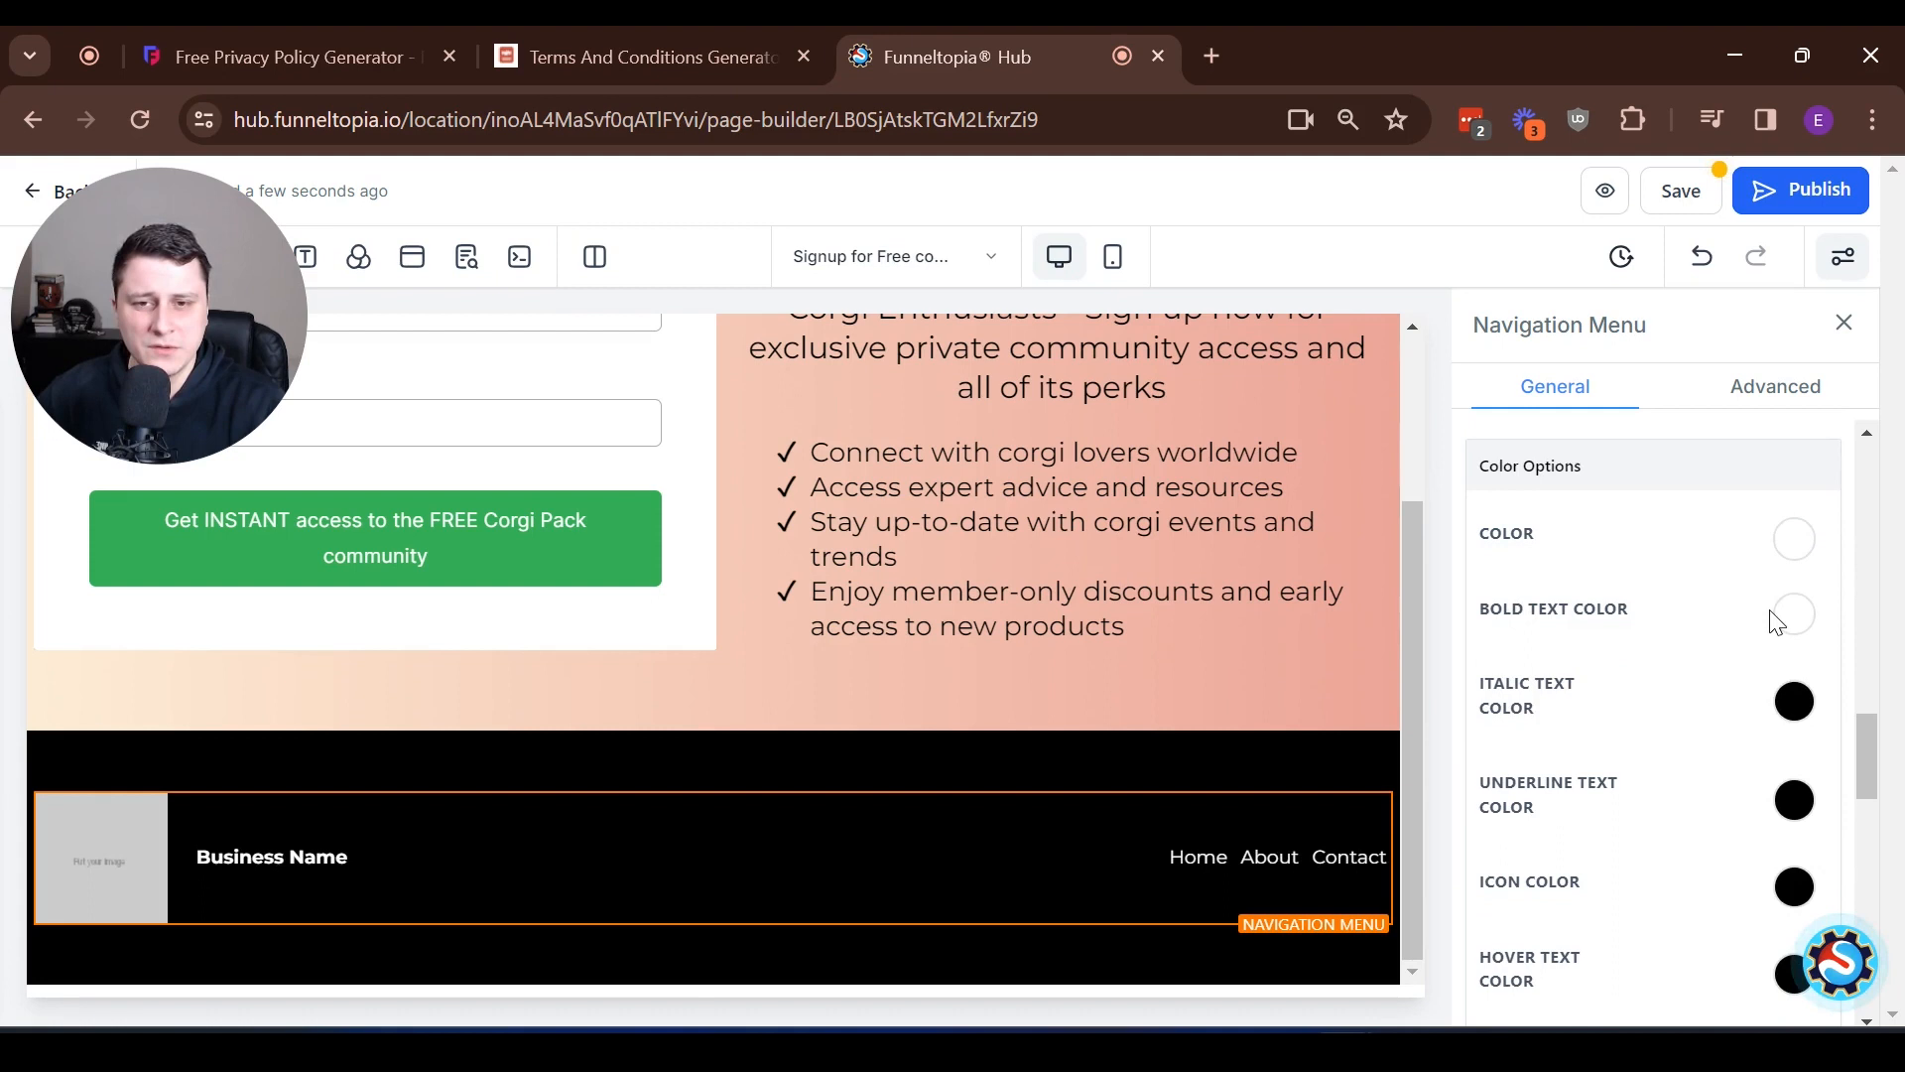
- Set the navigation menu's italic text color and underline text color to white
click(1797, 702)
click(1600, 773)
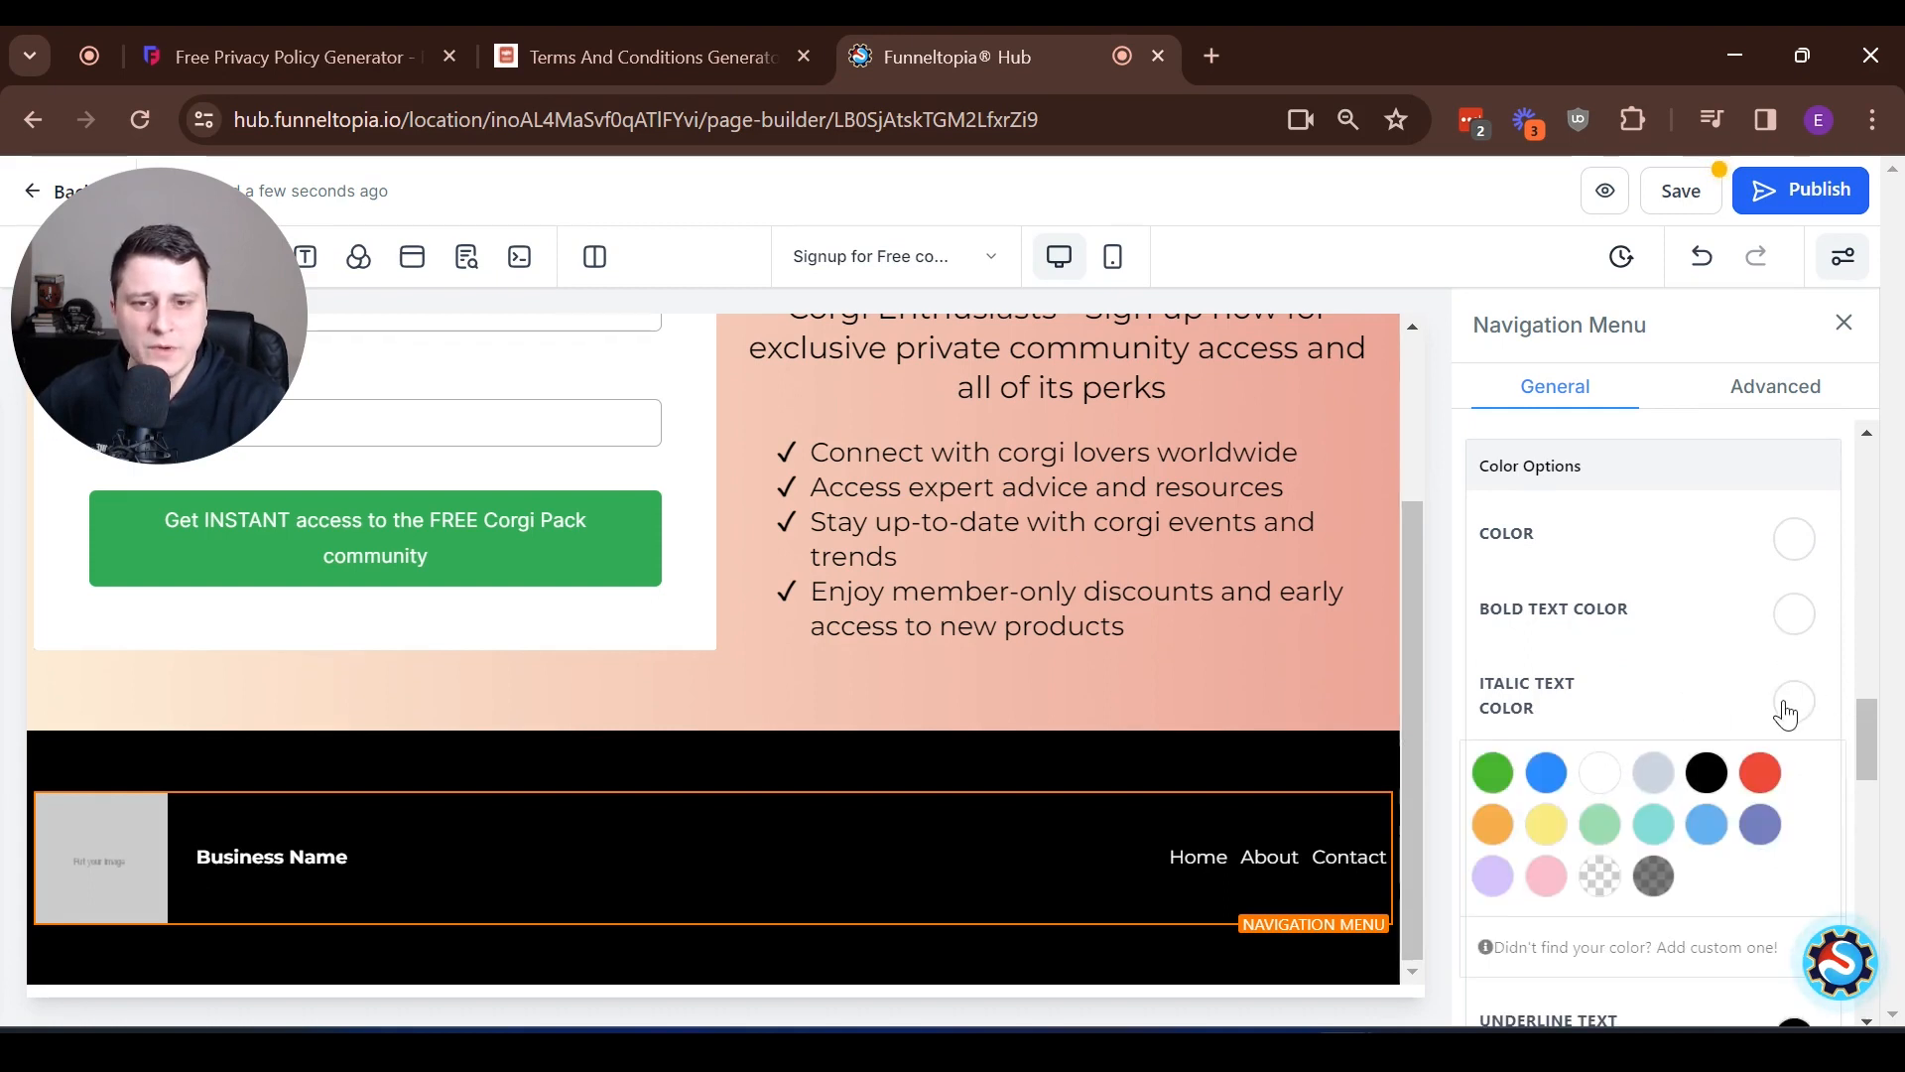
click(1787, 707)
click(1792, 799)
click(1607, 873)
click(1792, 798)
scroll(1800, 784, down, 2)
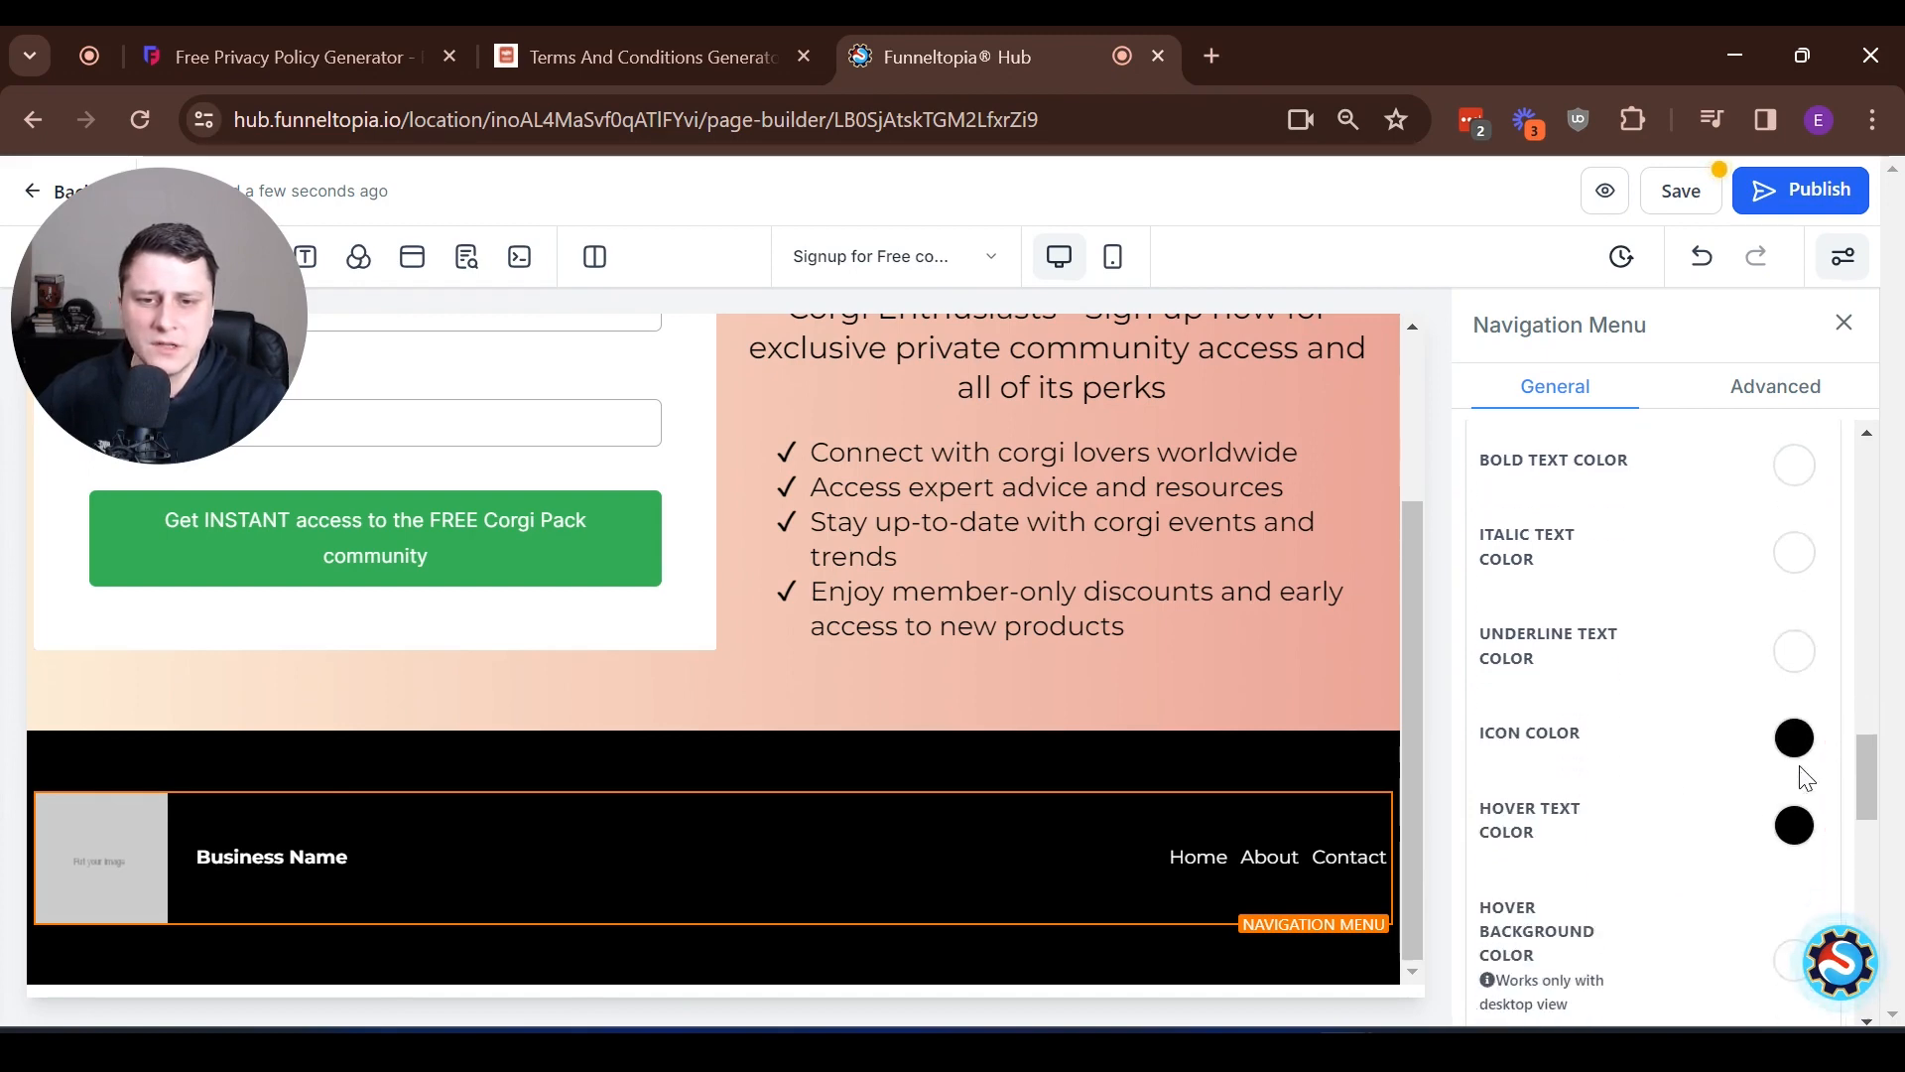
- Set the navigation menu's icon color to white
click(1796, 739)
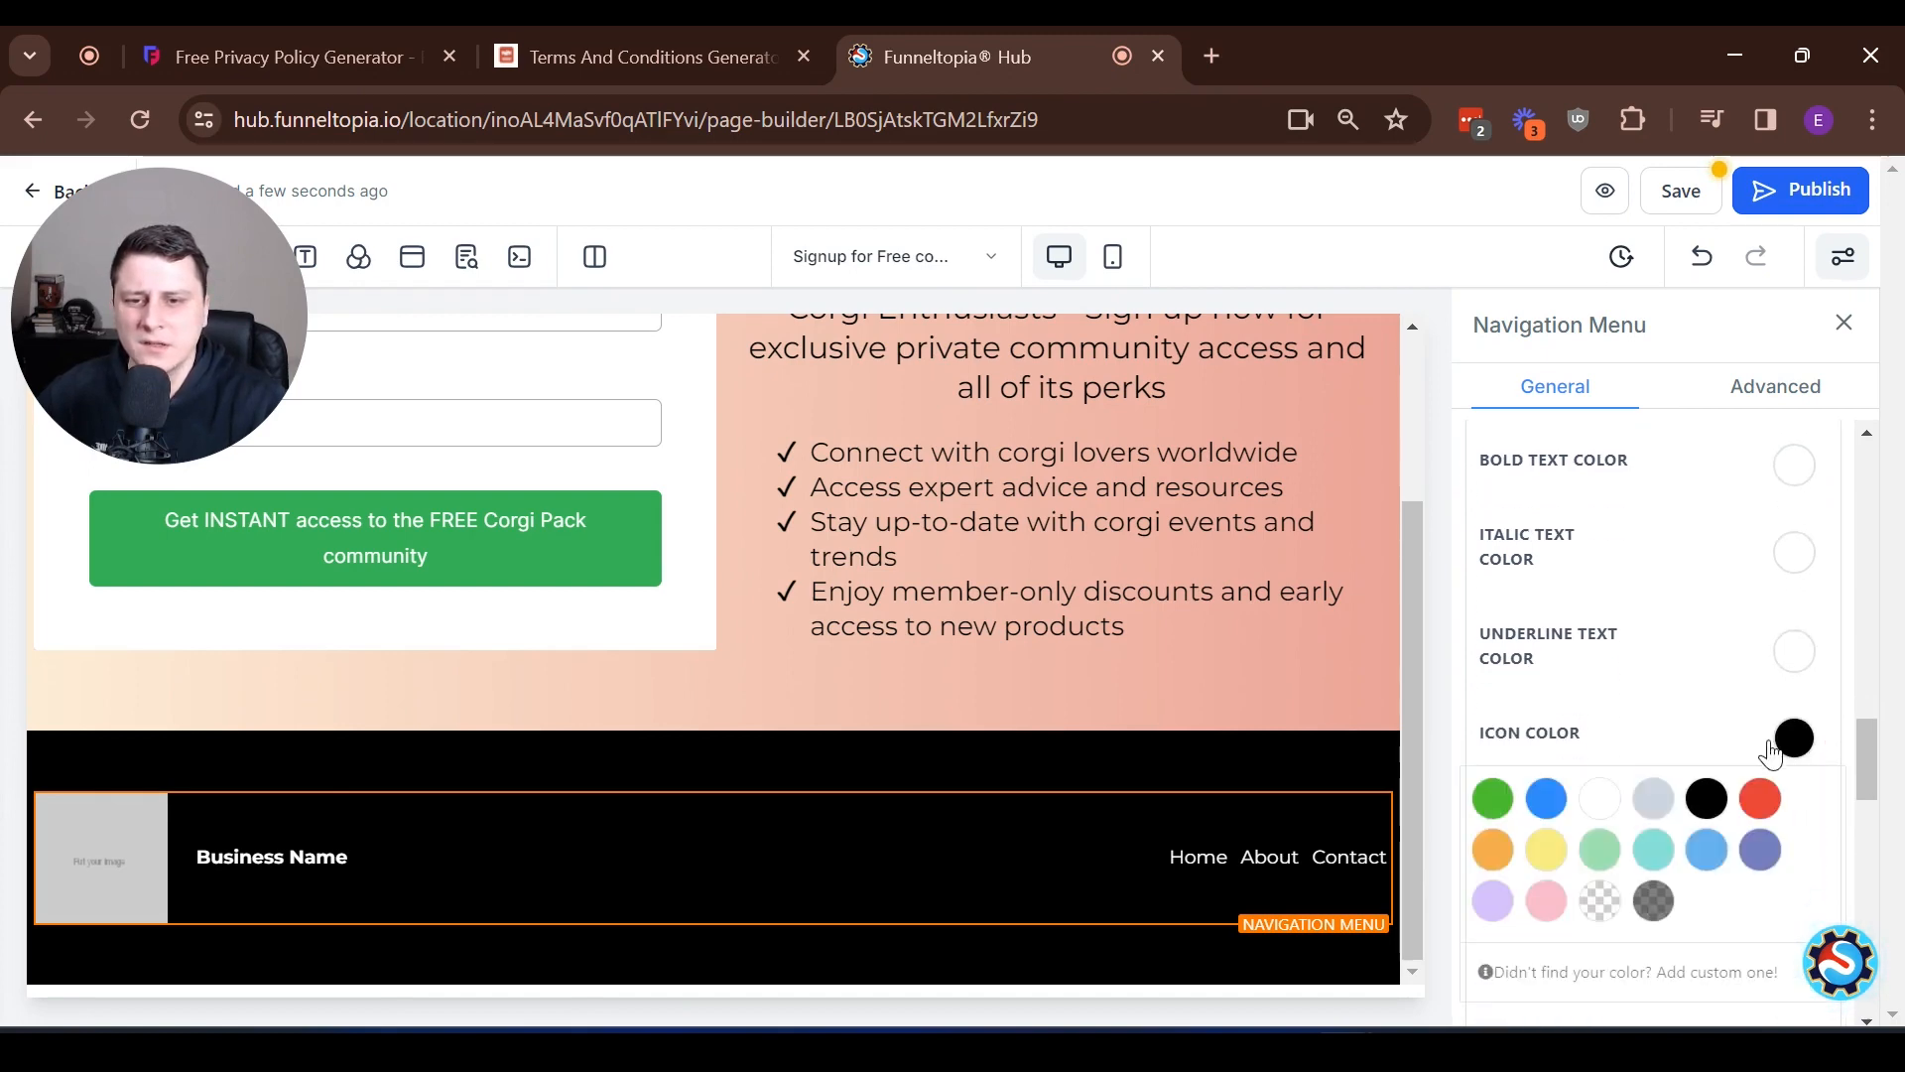
click(1598, 784)
scroll(1594, 695, down, 1)
scroll(1593, 695, down, 1)
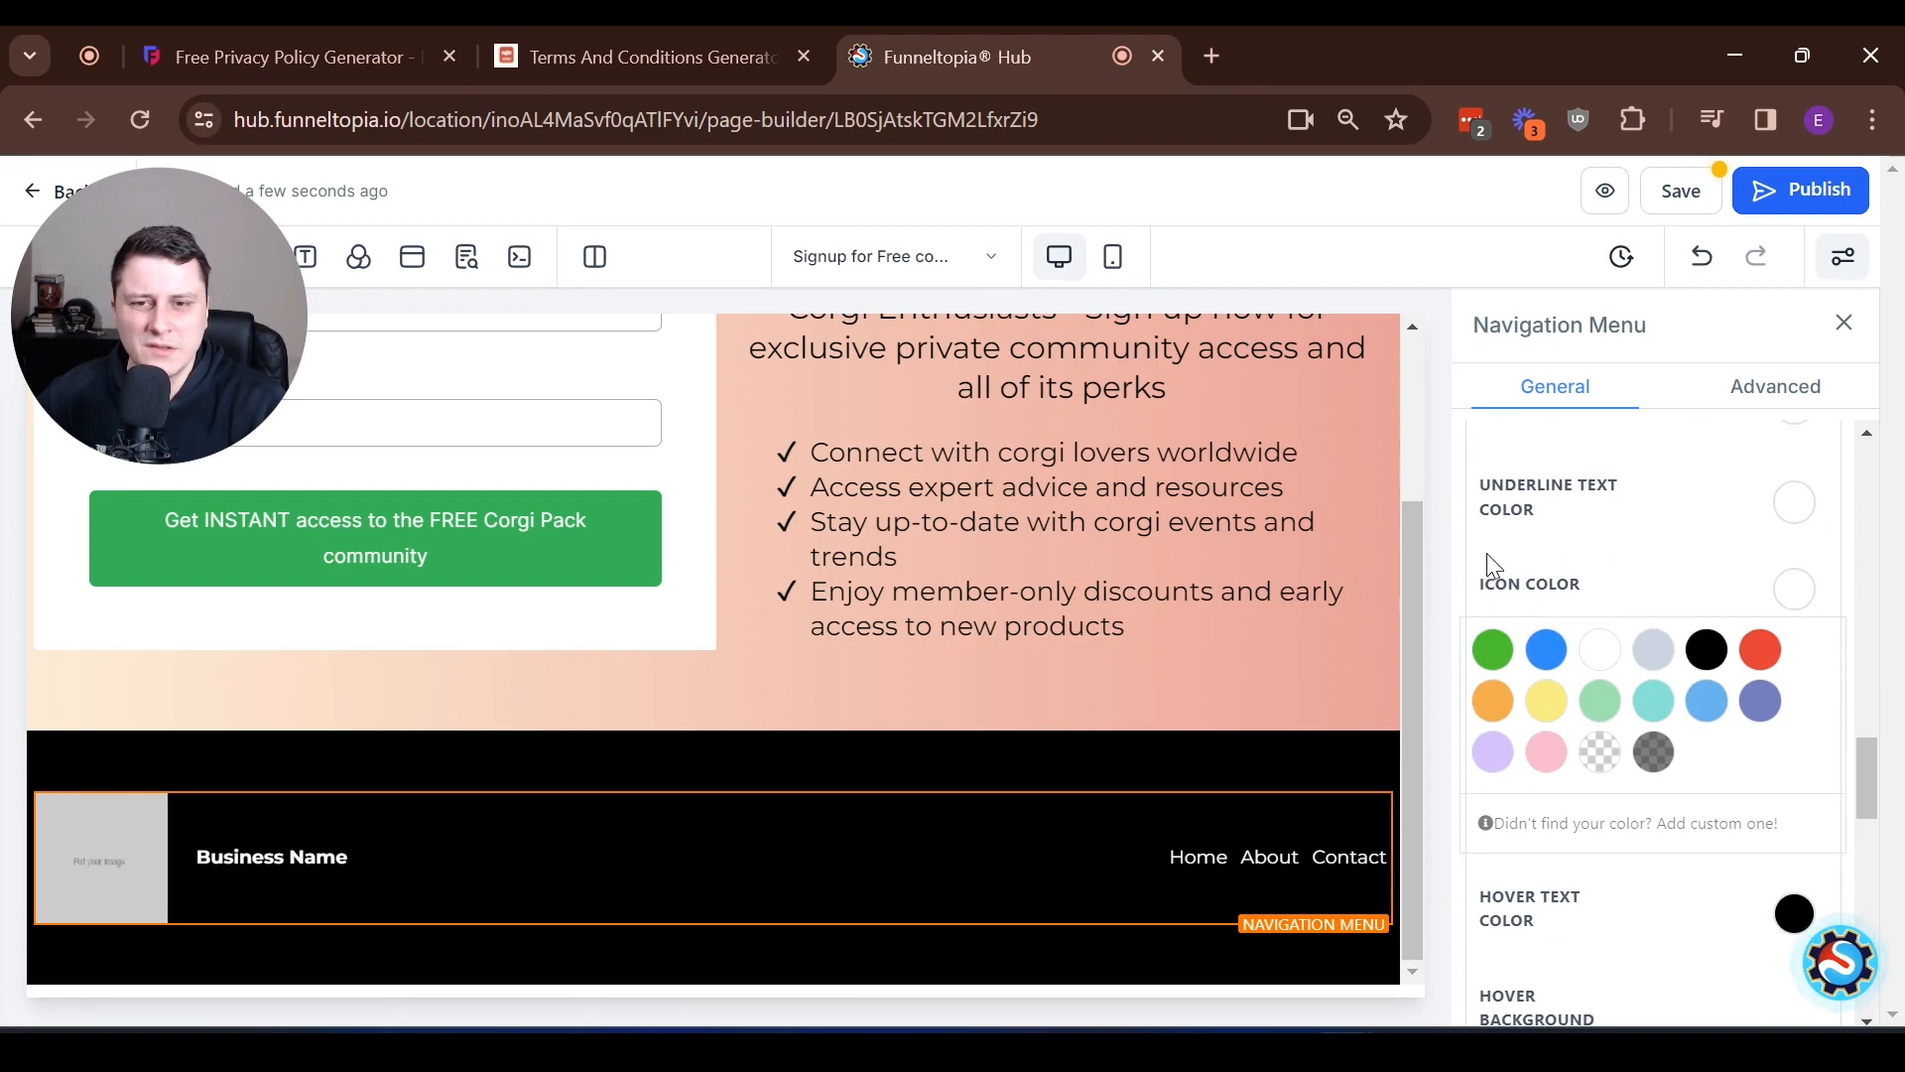
click(1788, 603)
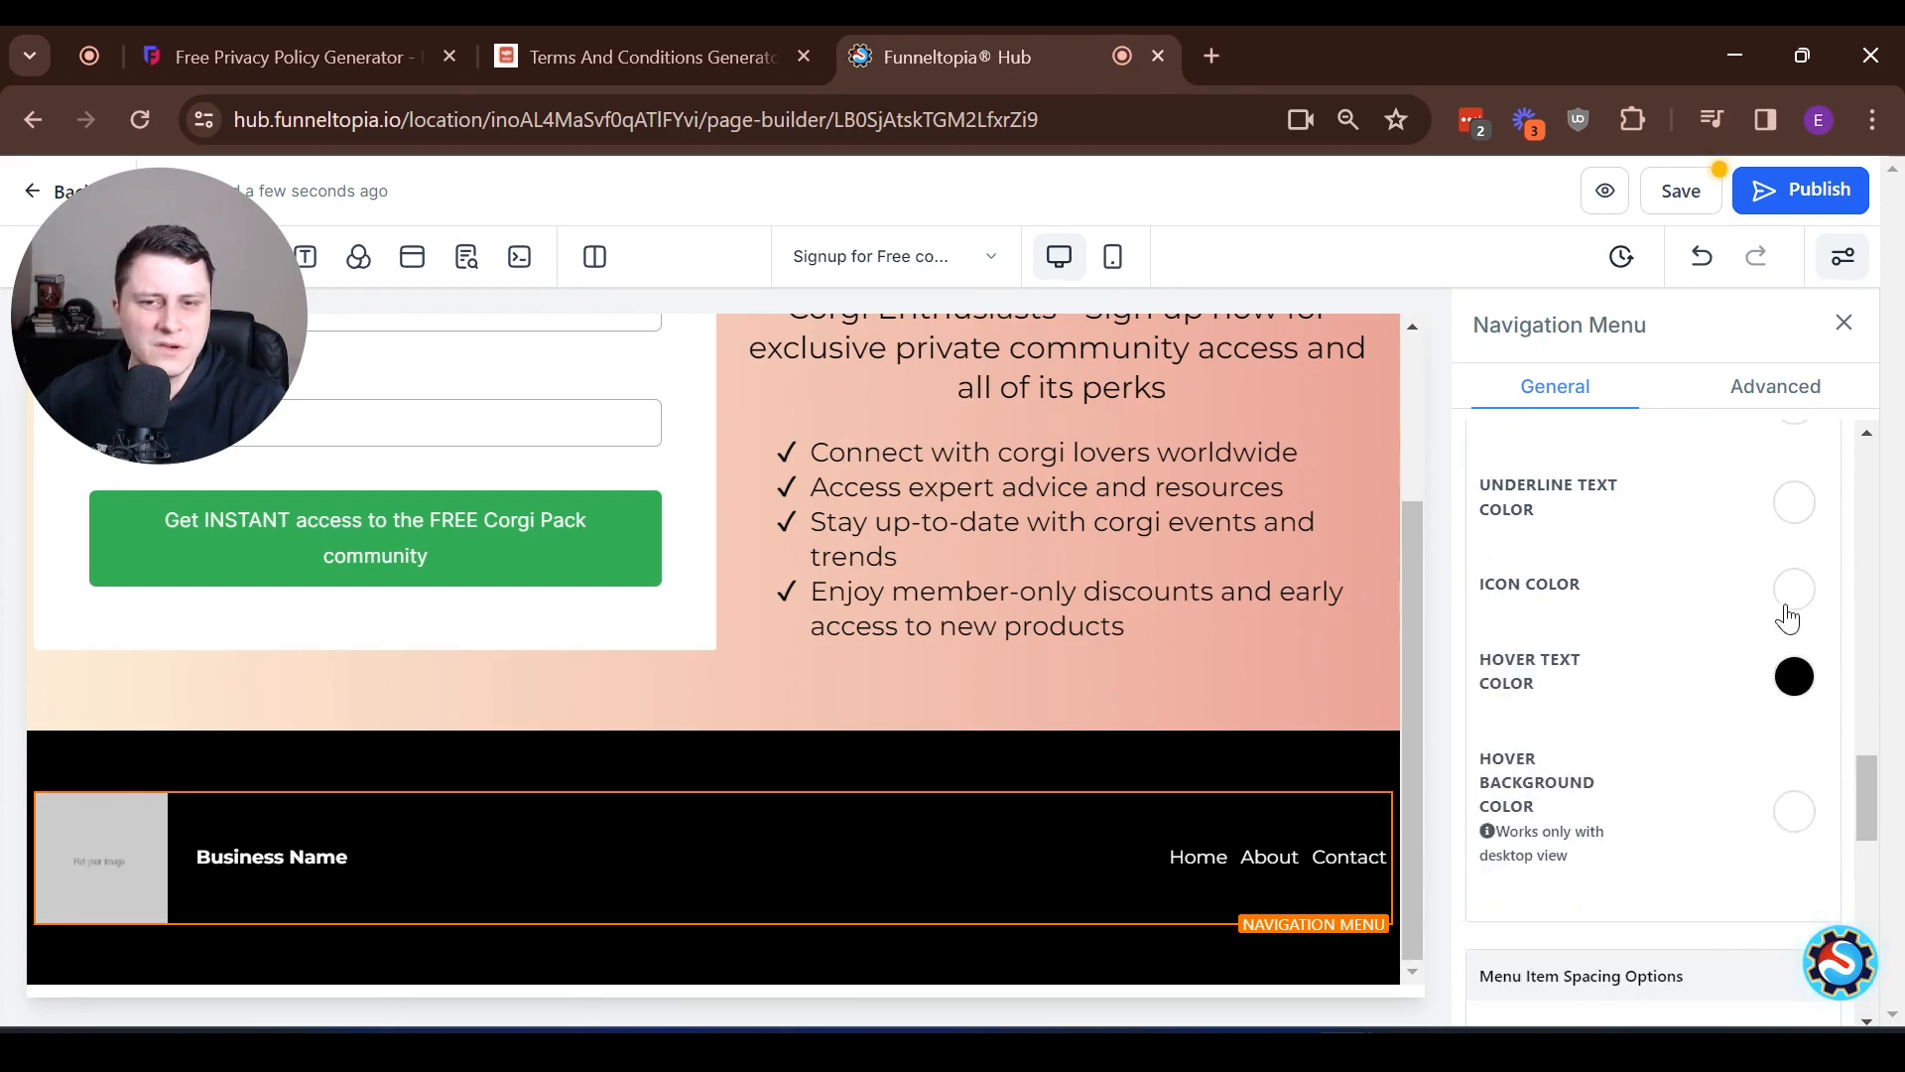
- Set the navigation menu's hover text color to light yellow and its hover background color to black
click(1796, 677)
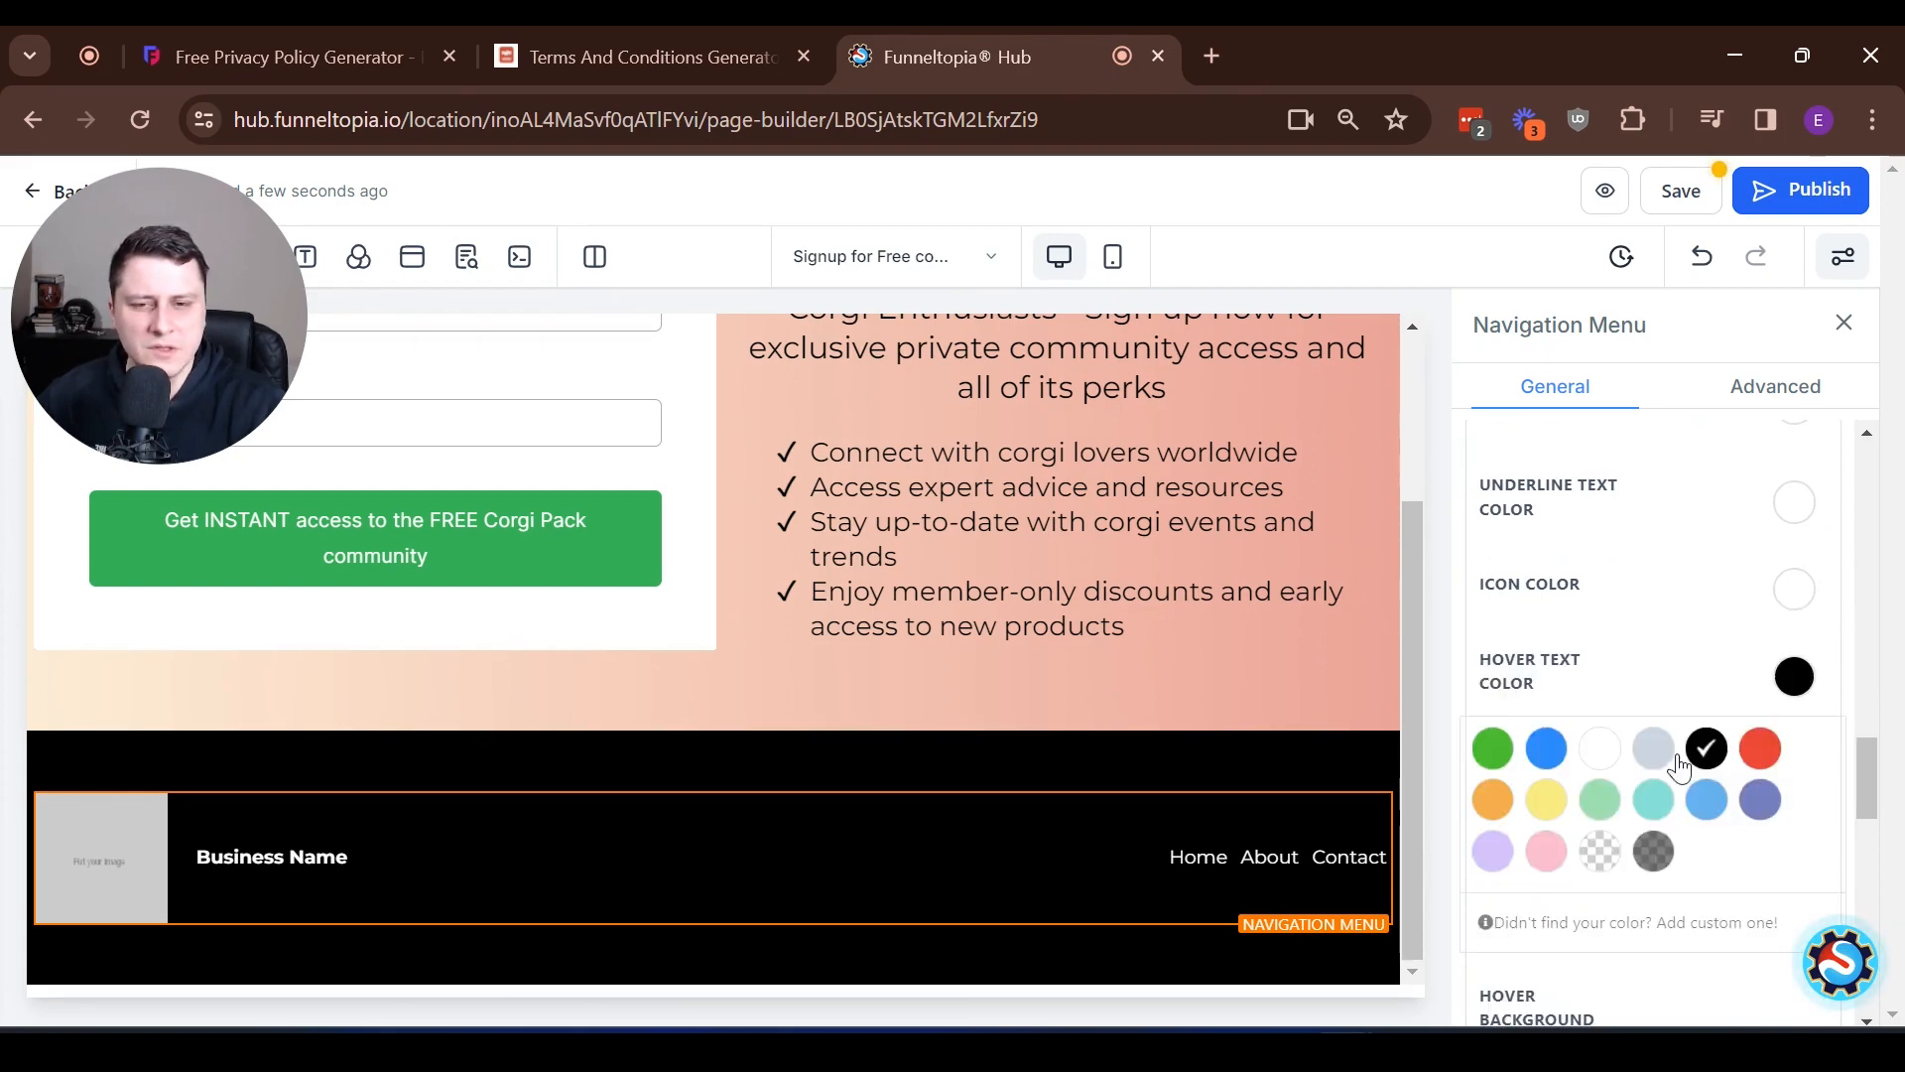
click(1550, 806)
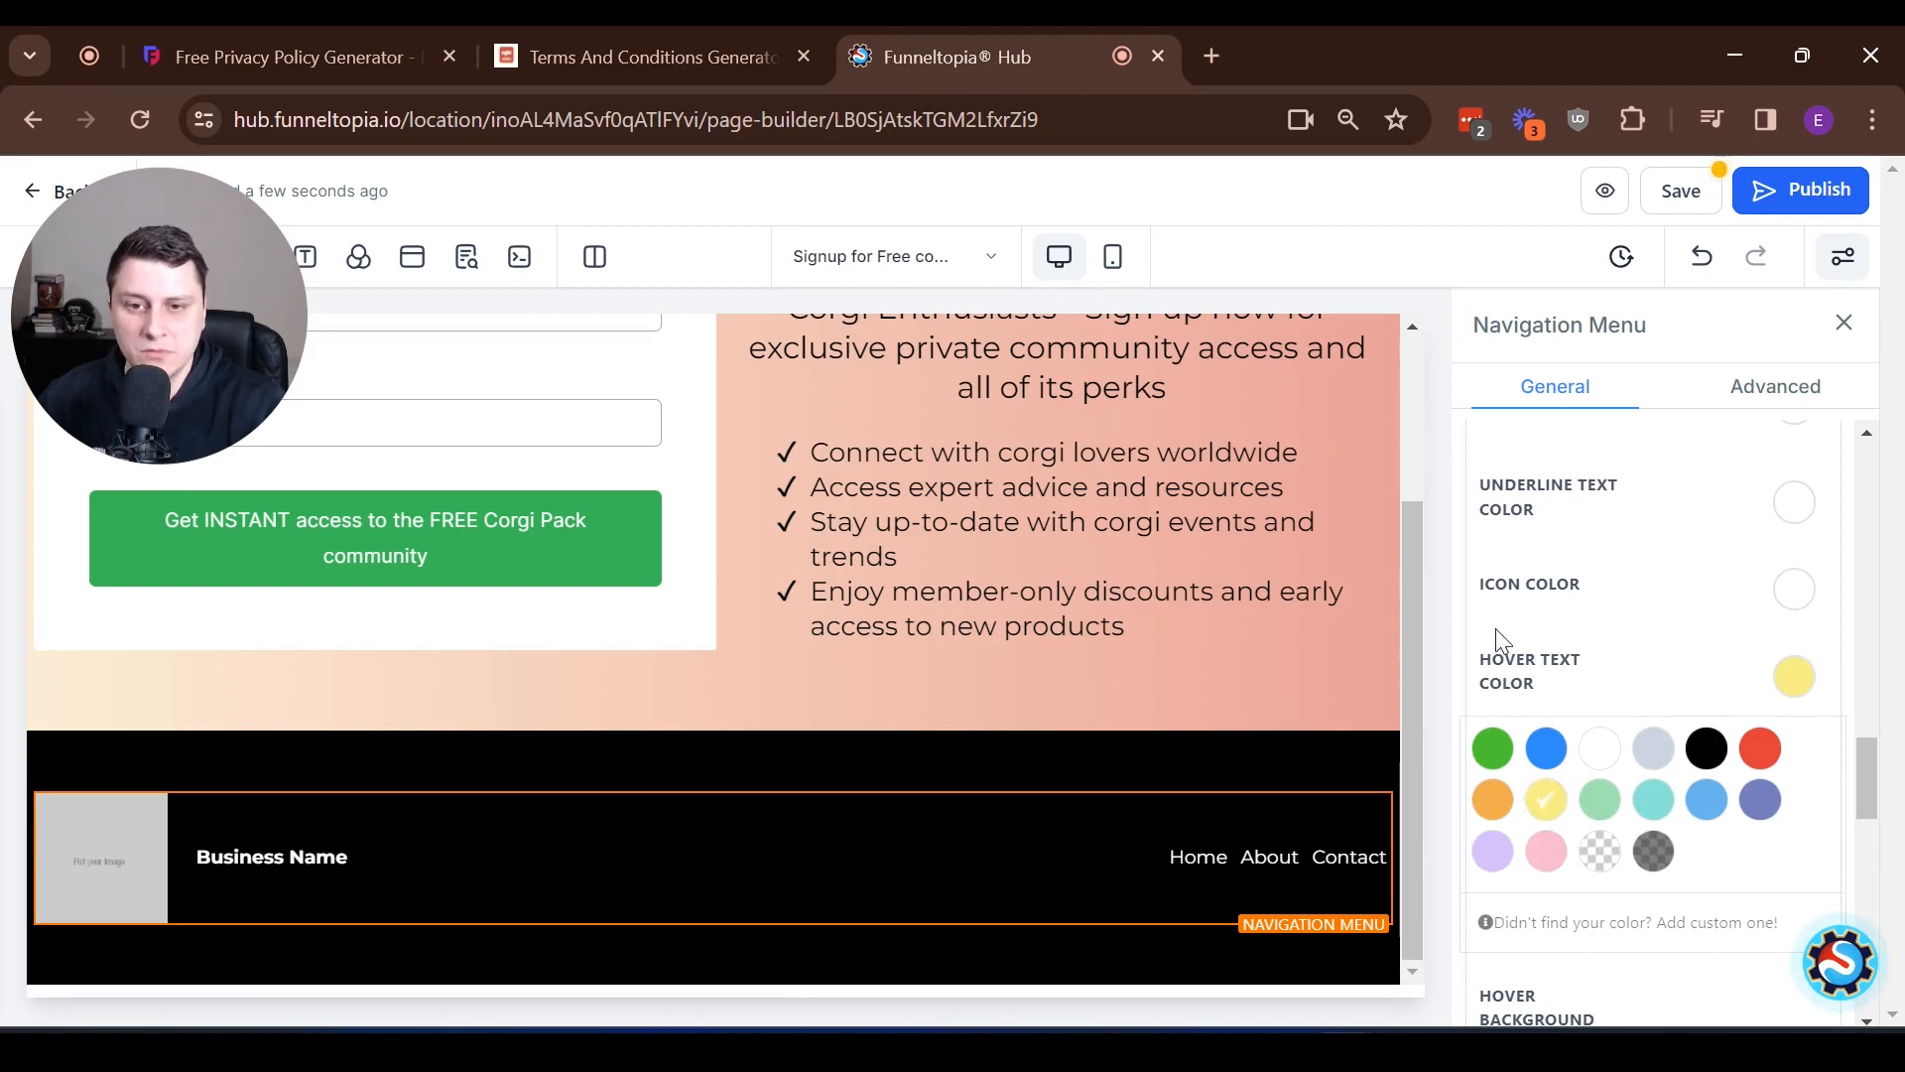
mouse_move(1237, 871)
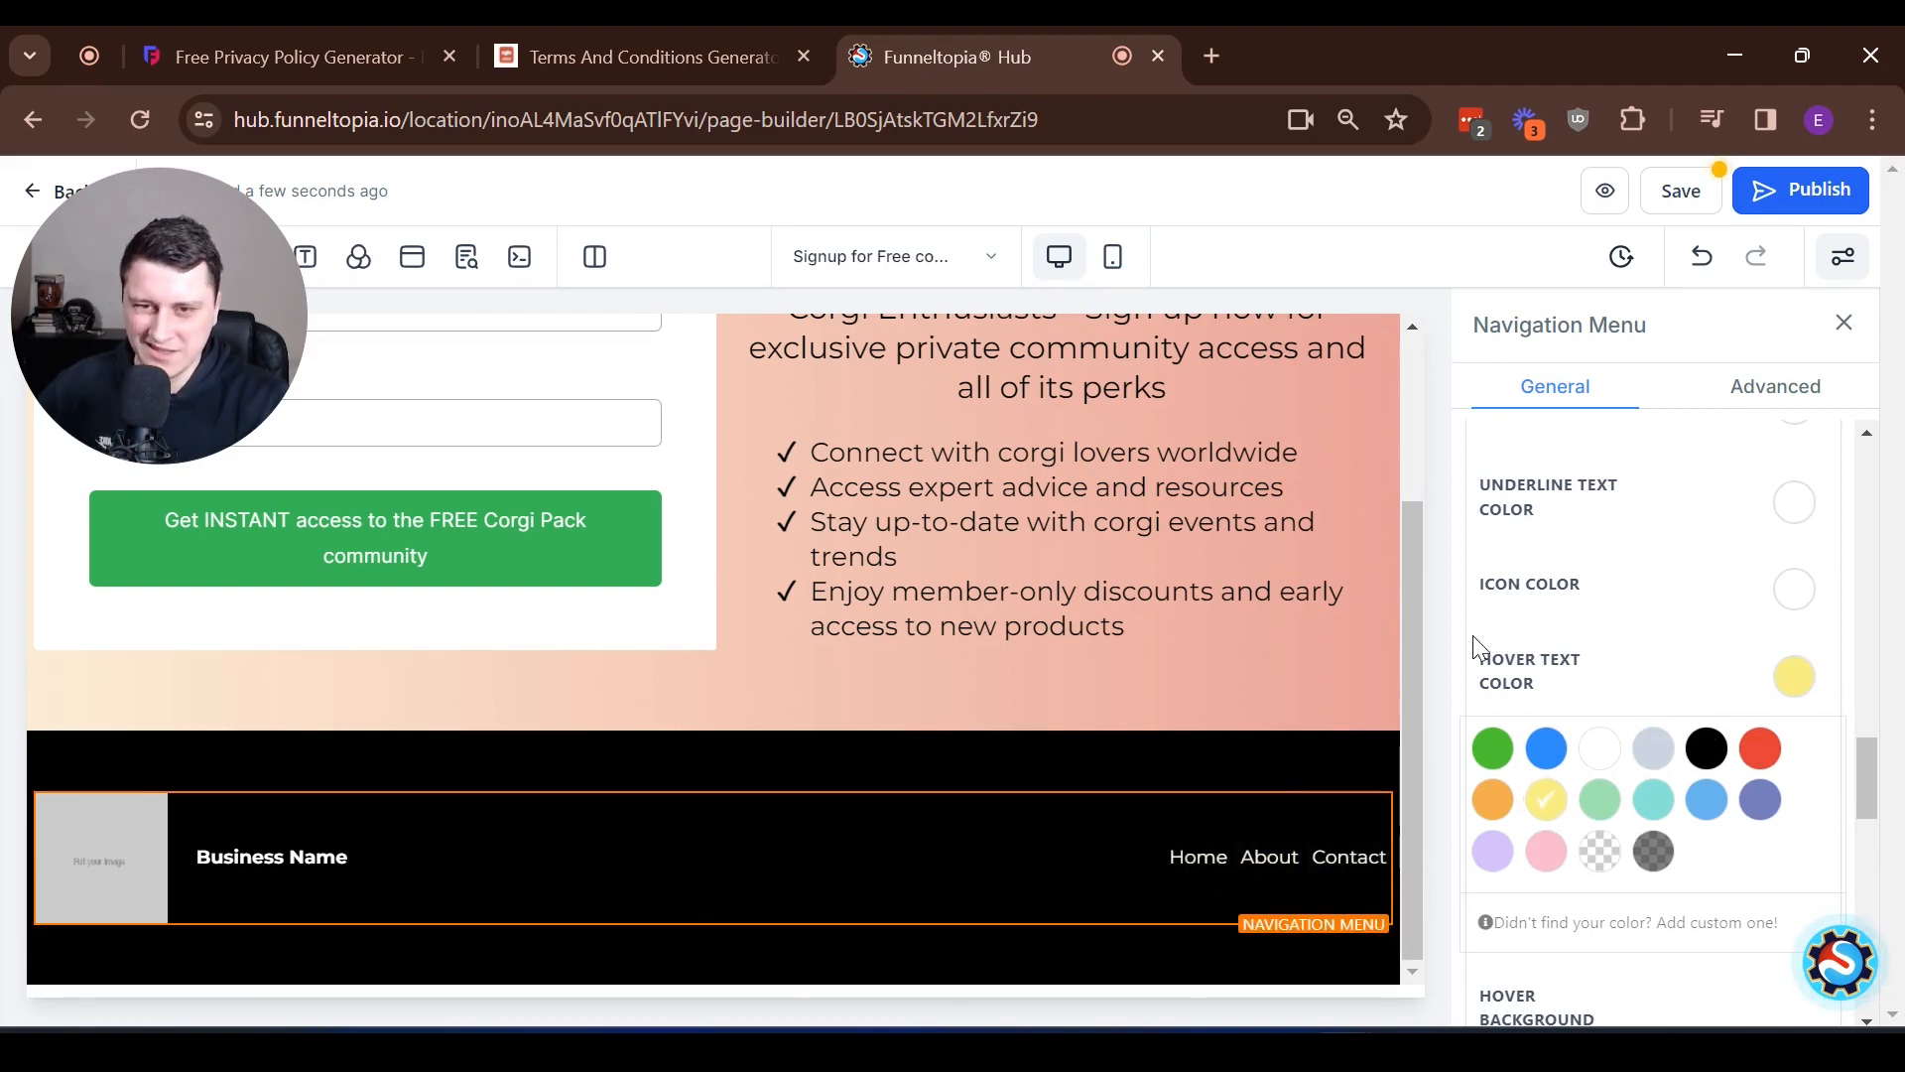
click(1791, 684)
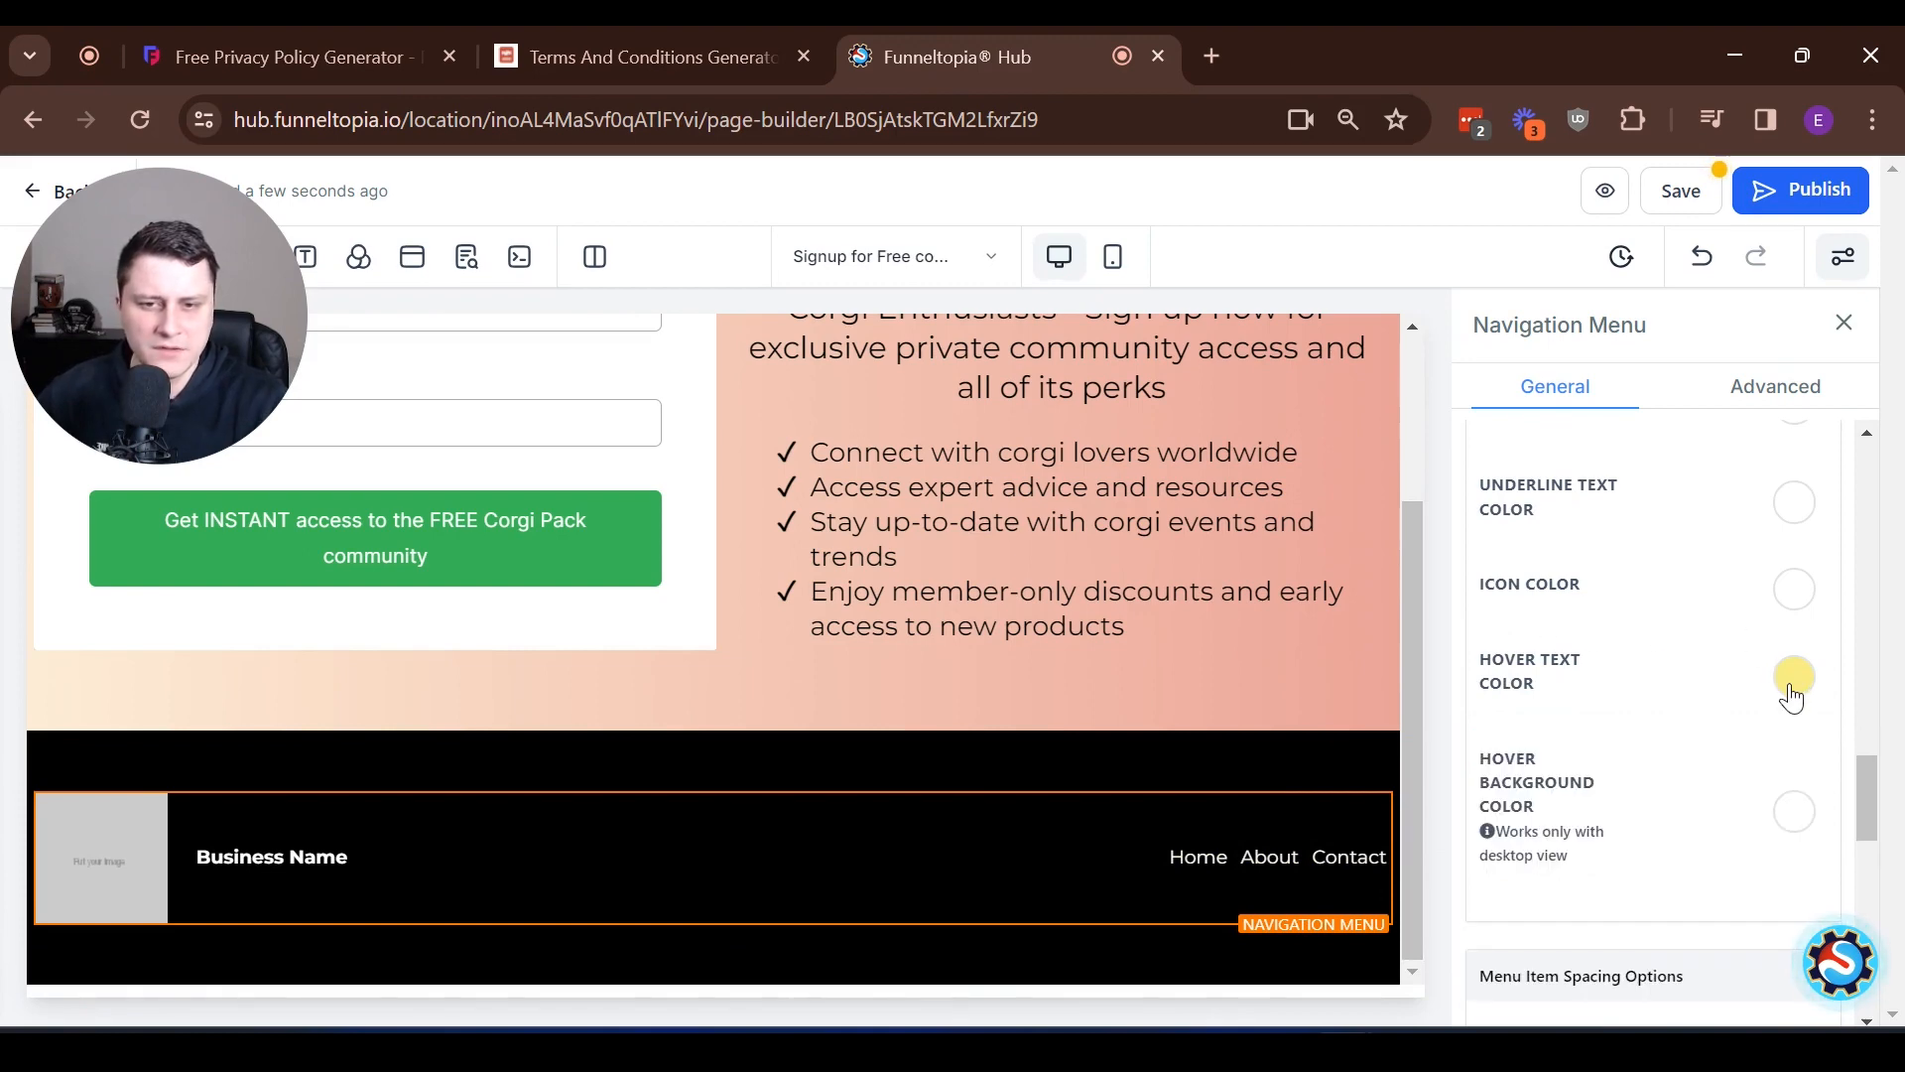
scroll(1796, 690, down, 2)
click(1804, 677)
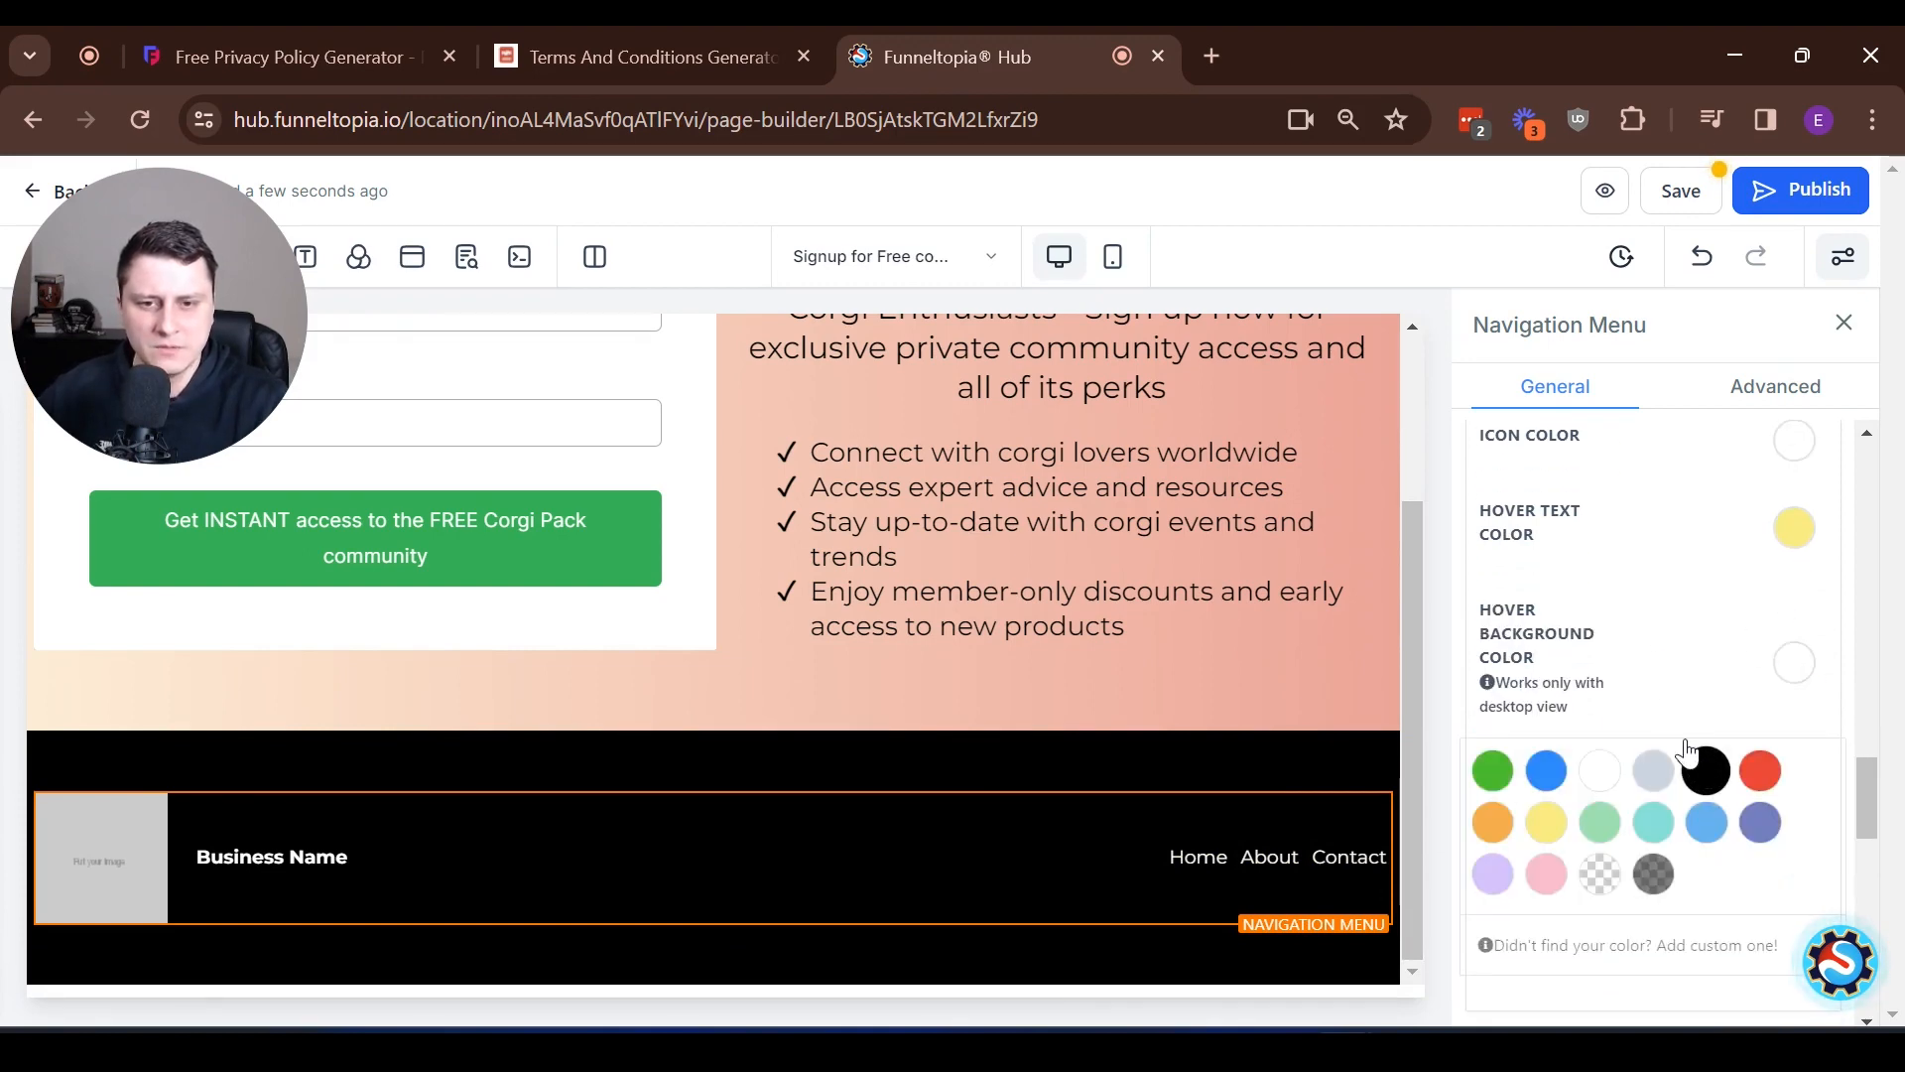
click(1705, 769)
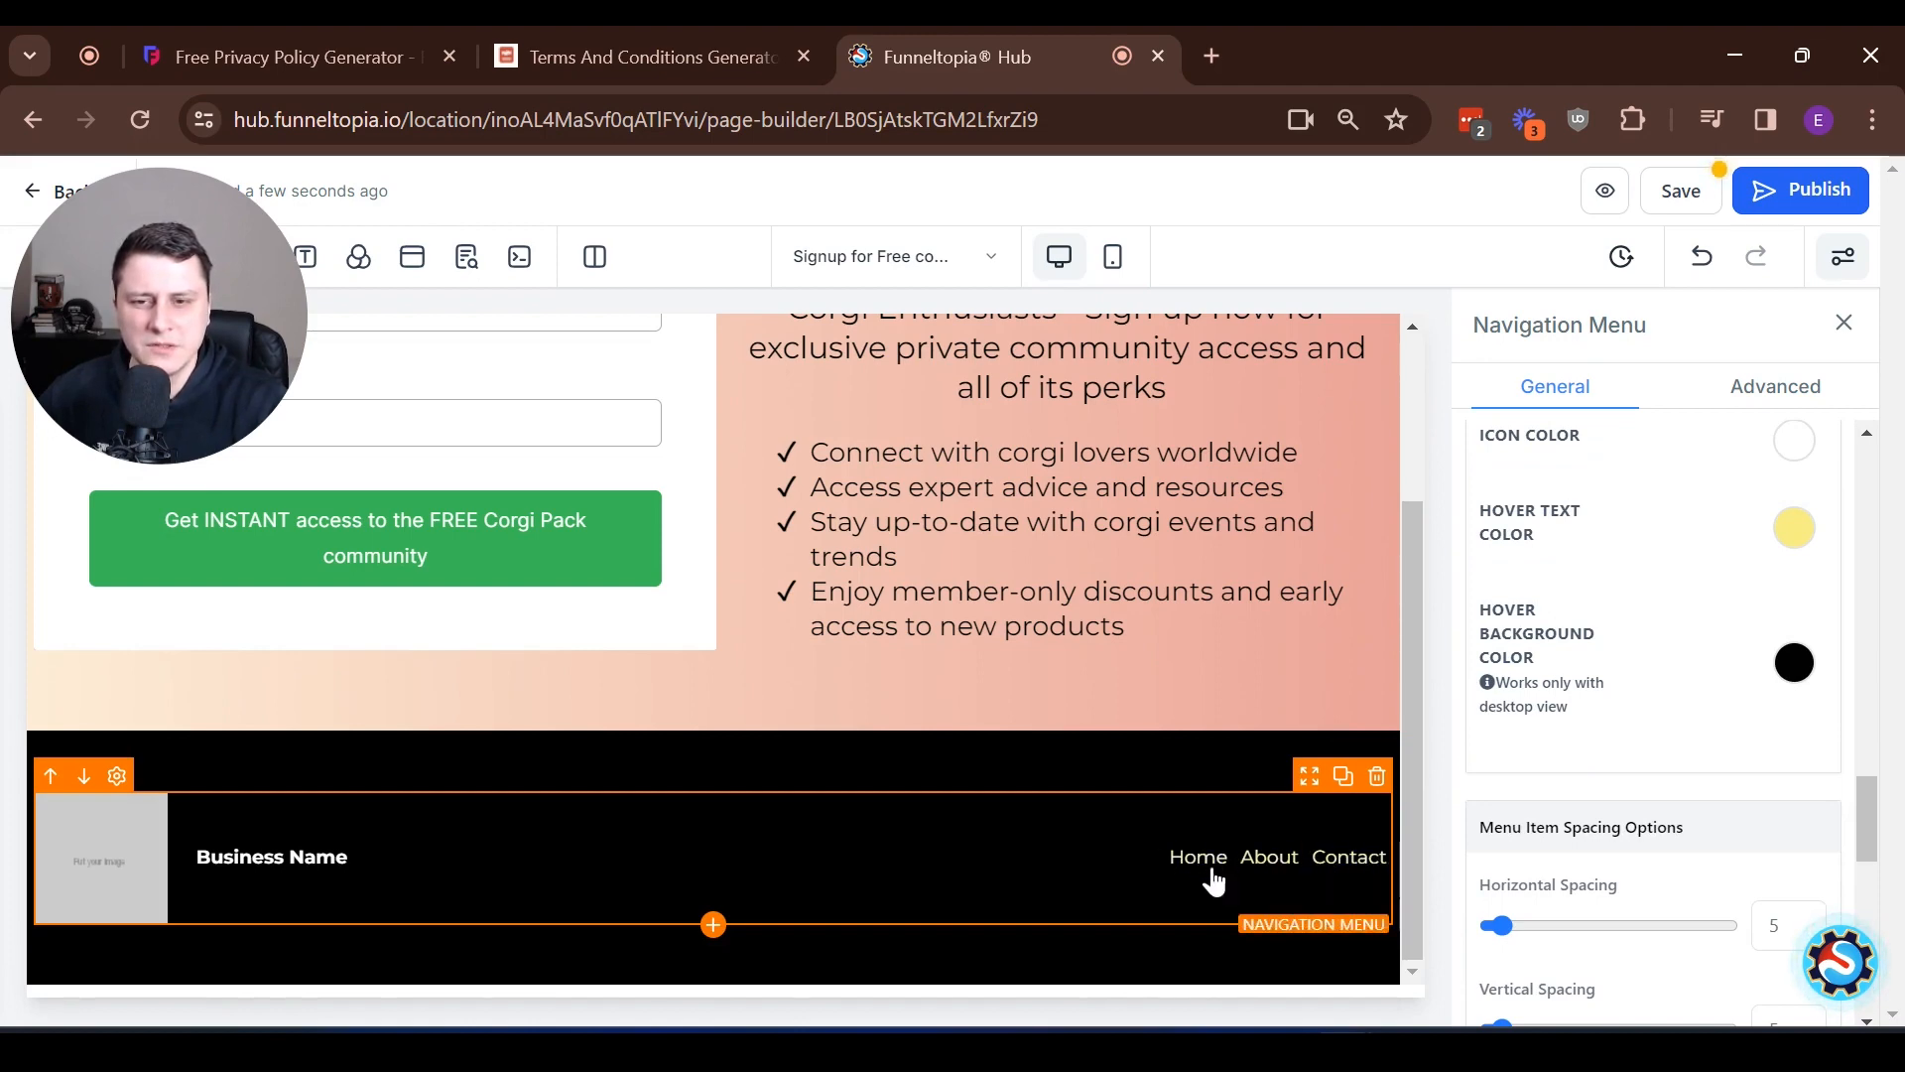
- Turn off the brand logo in the footer's navigation menu
scroll(1773, 638, down, 7)
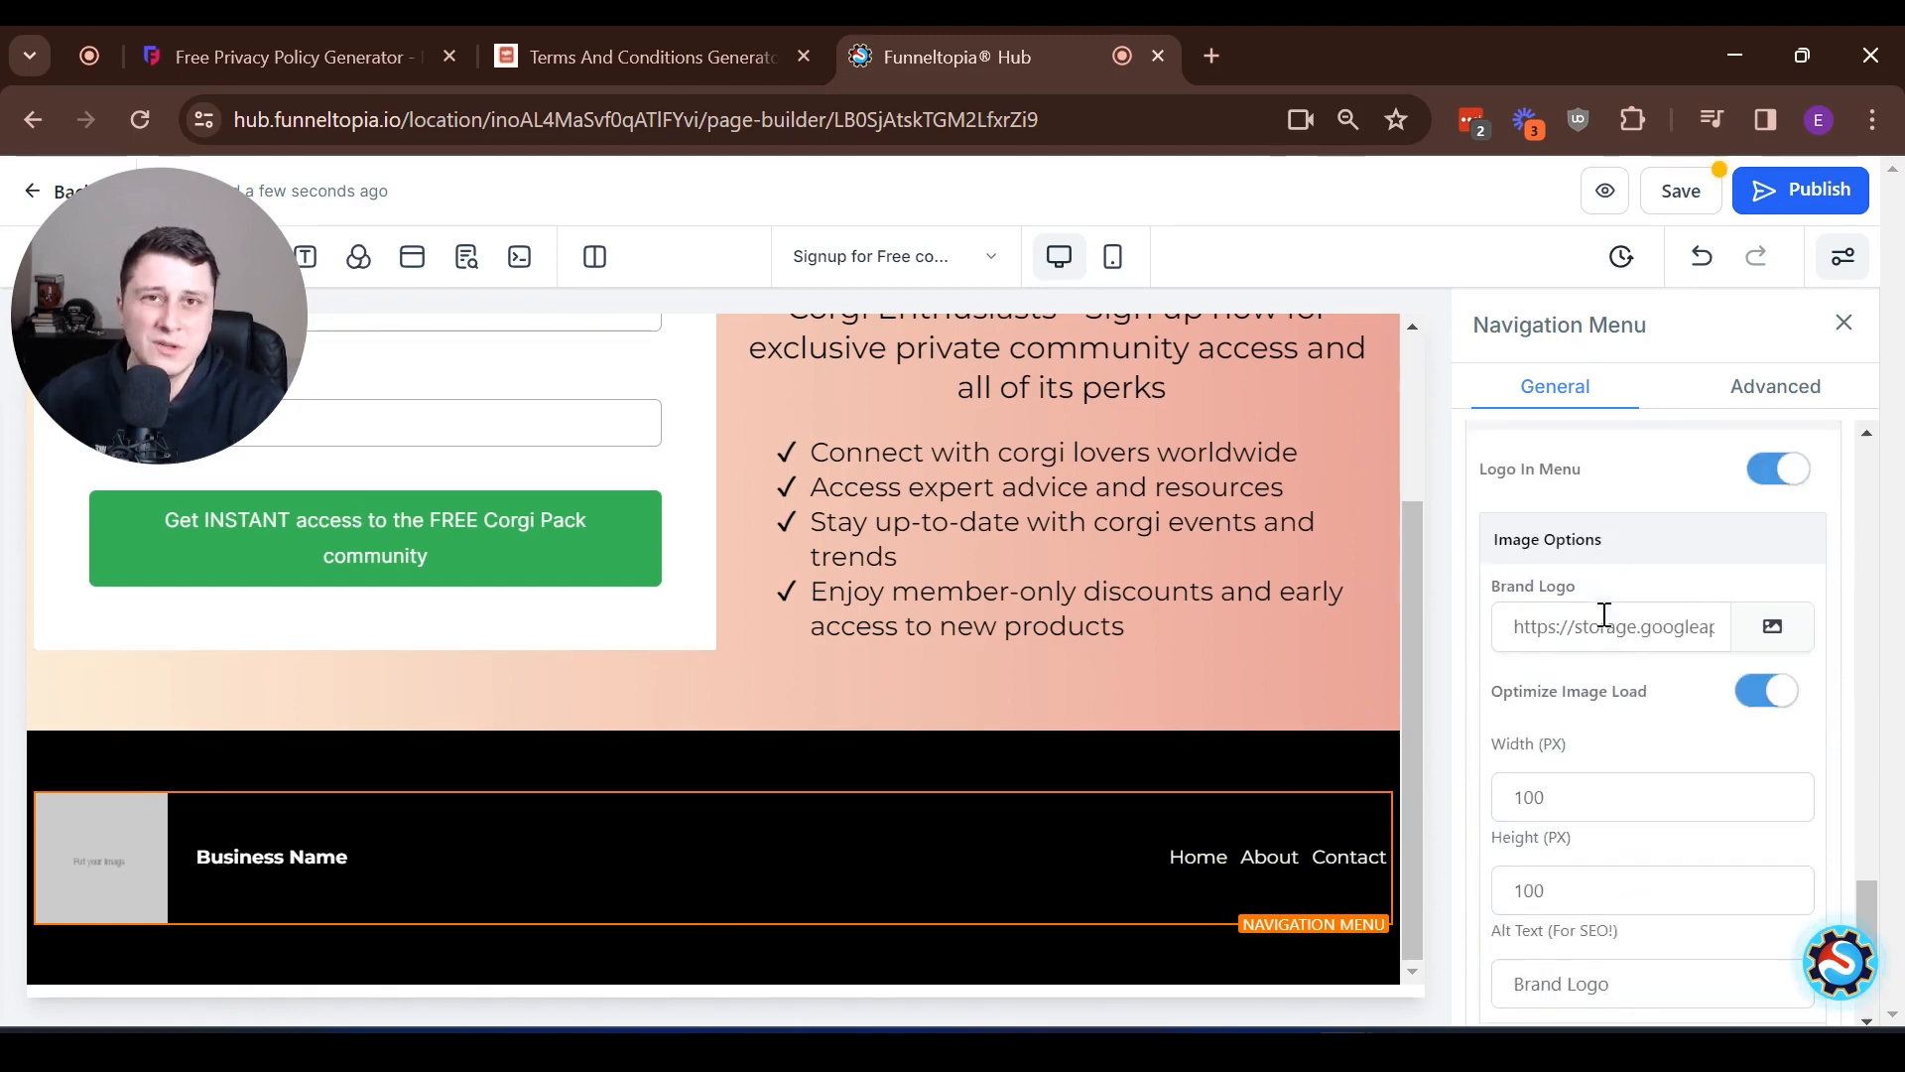
scroll(1604, 615, down, 3)
scroll(1610, 613, up, 6)
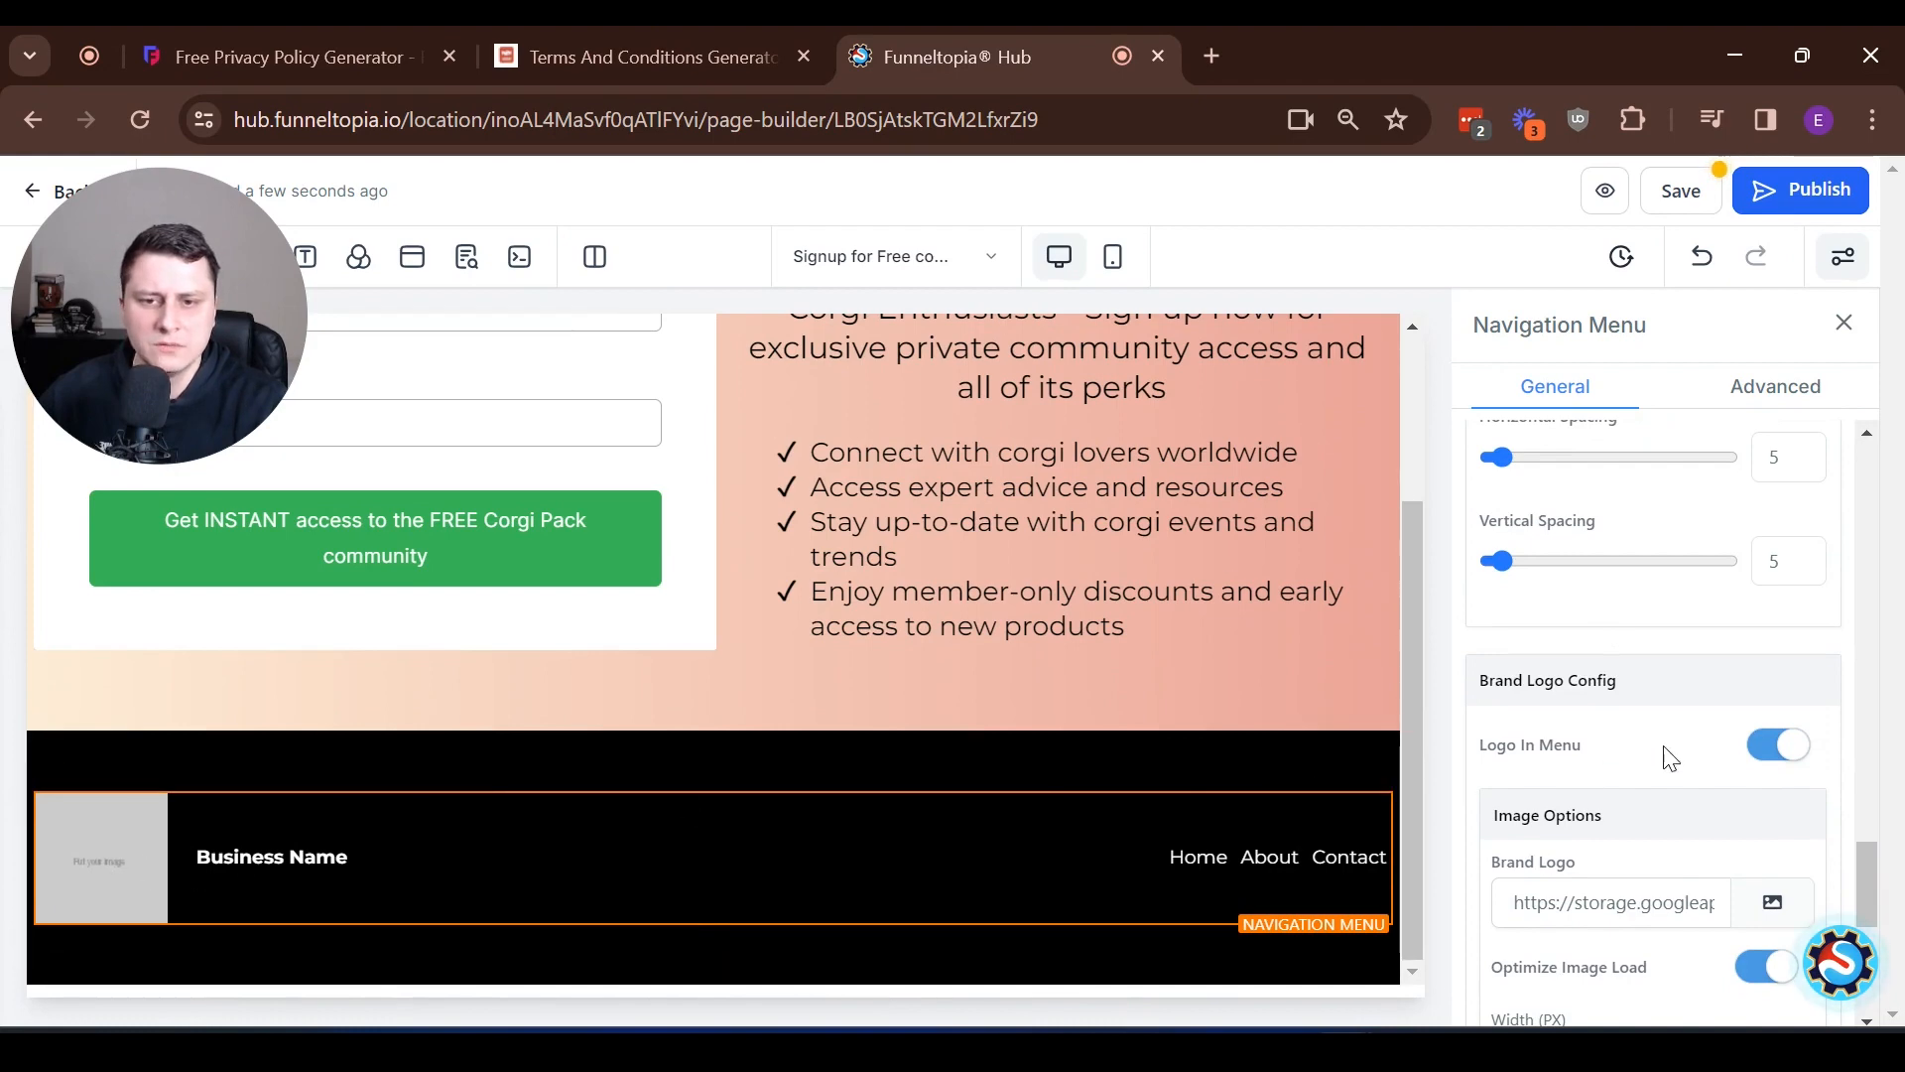
click(1766, 752)
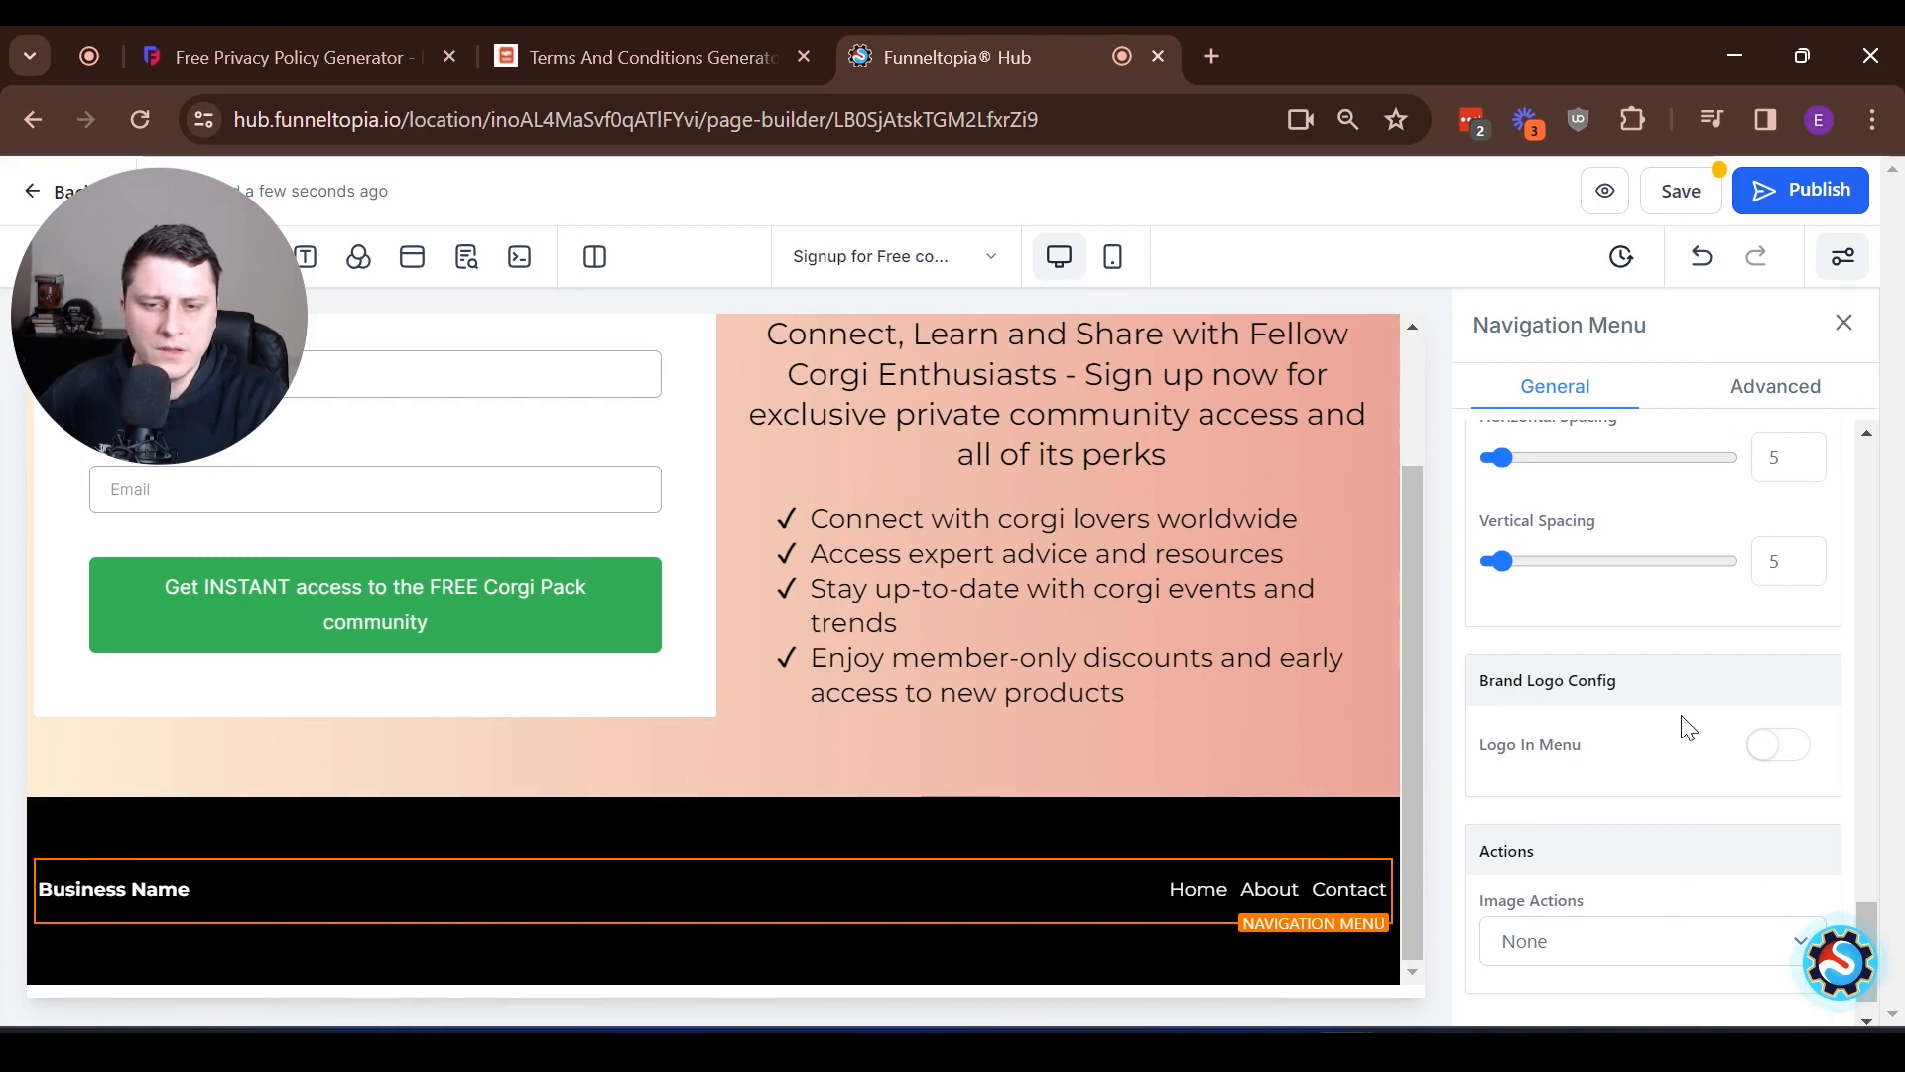
scroll(1683, 719, down, 1)
- Replace the "Business Name" text in the footer with "2024 Good Corgi, All Rights Reserved"
triple_click(166, 891)
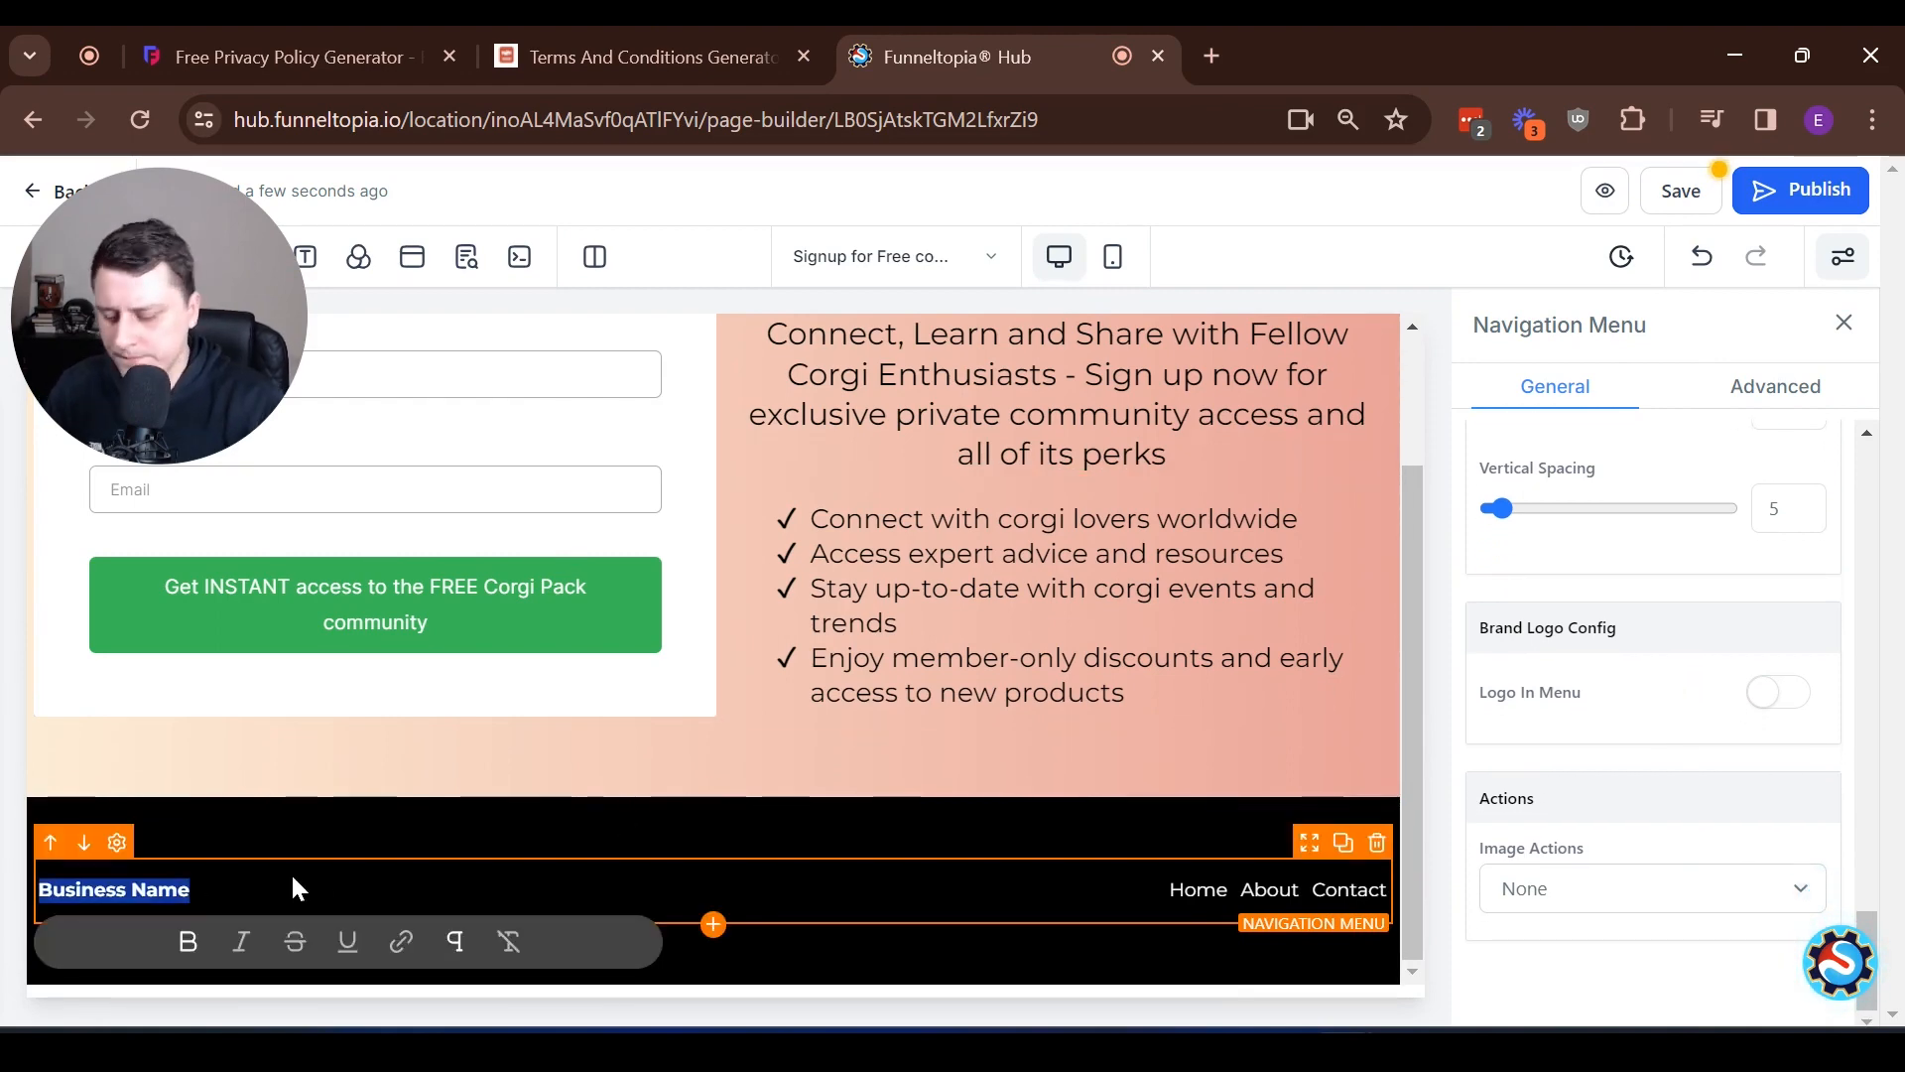
text(2024)
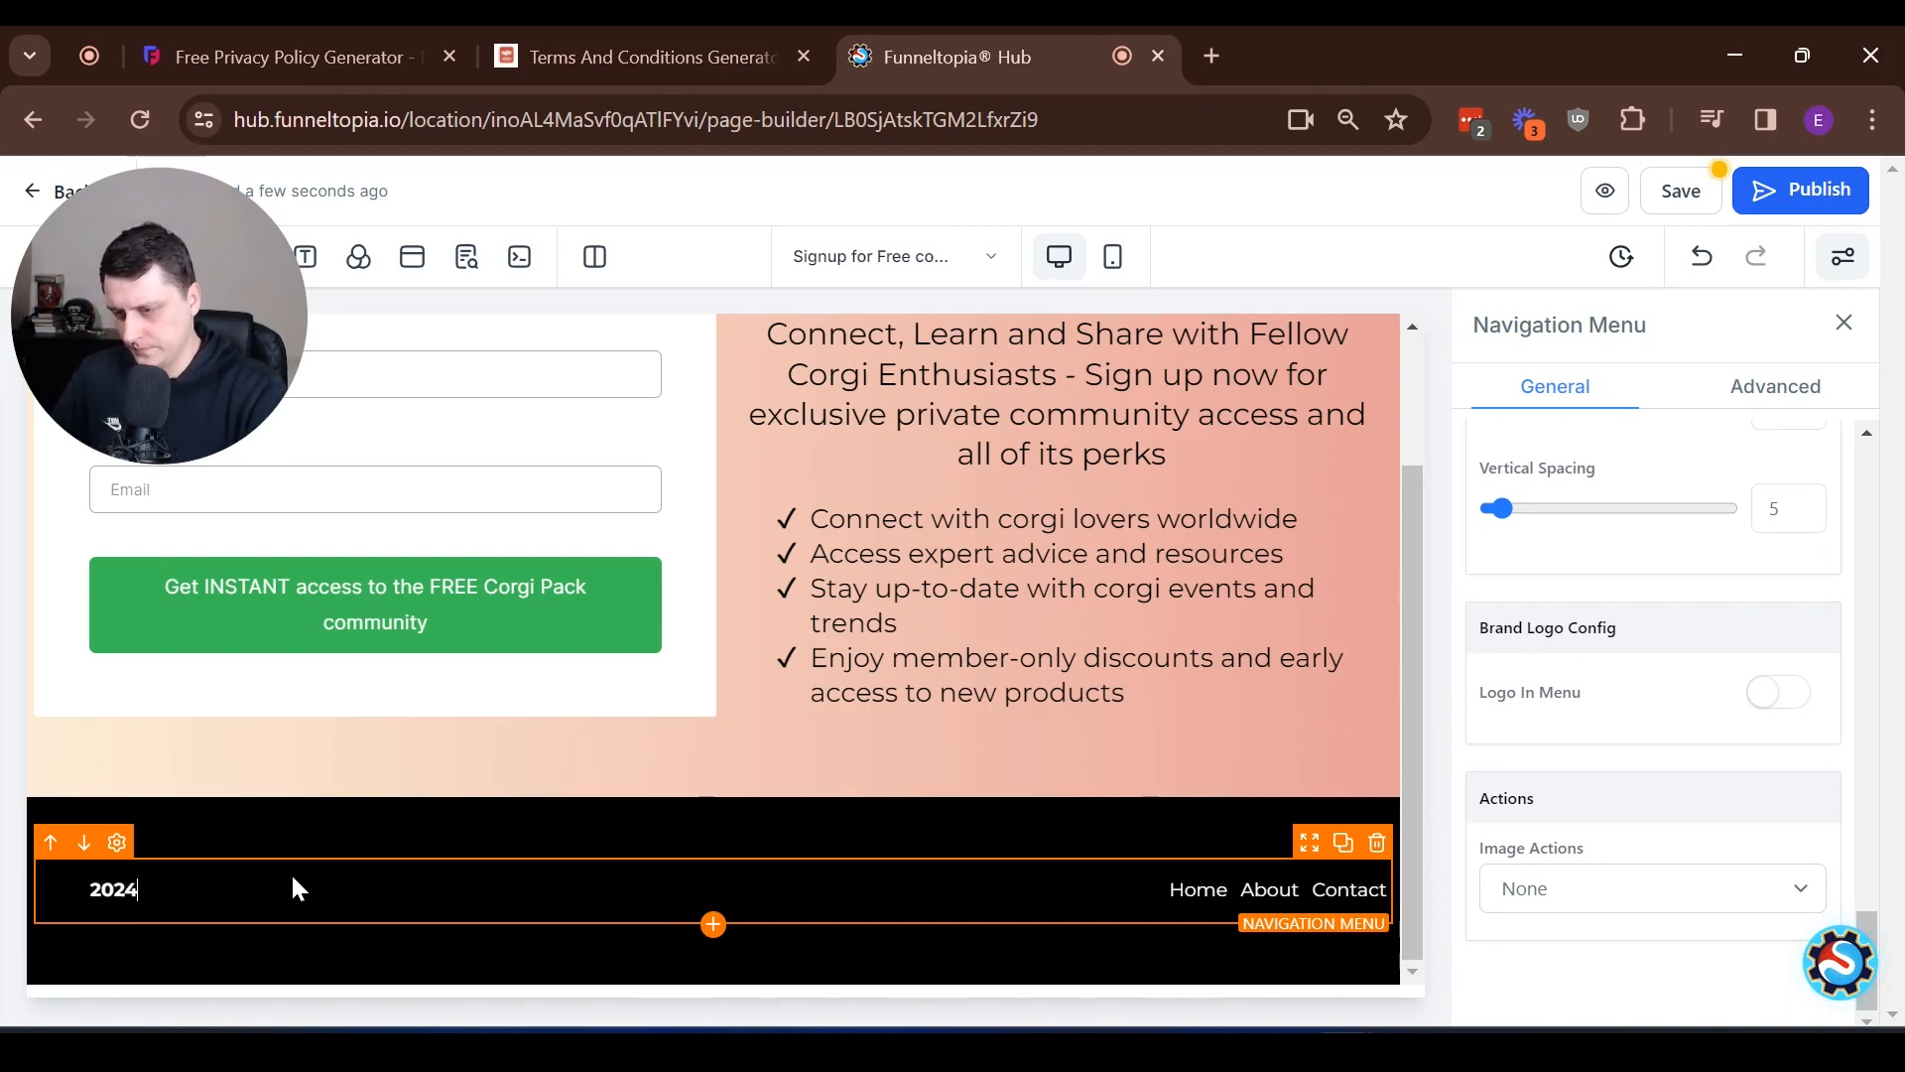
text( Good Corgi)
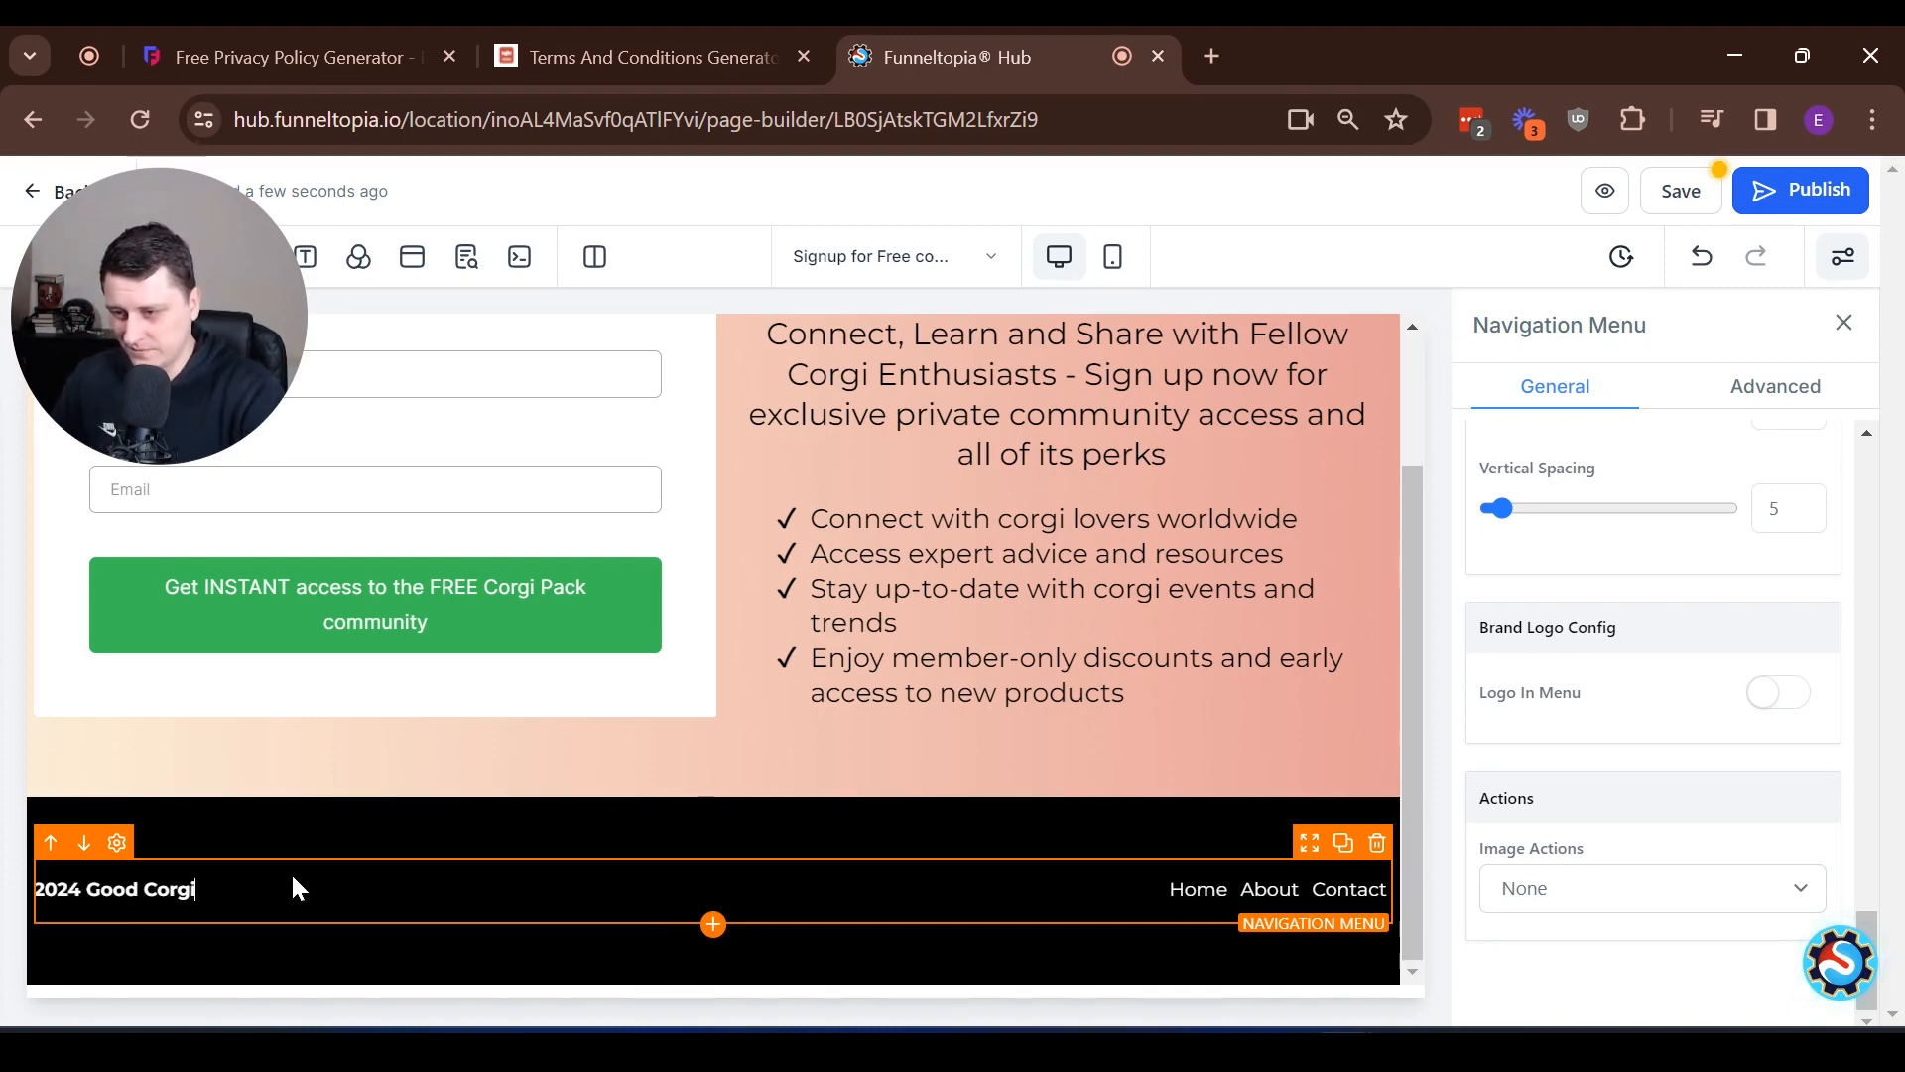
text(, All Righ)
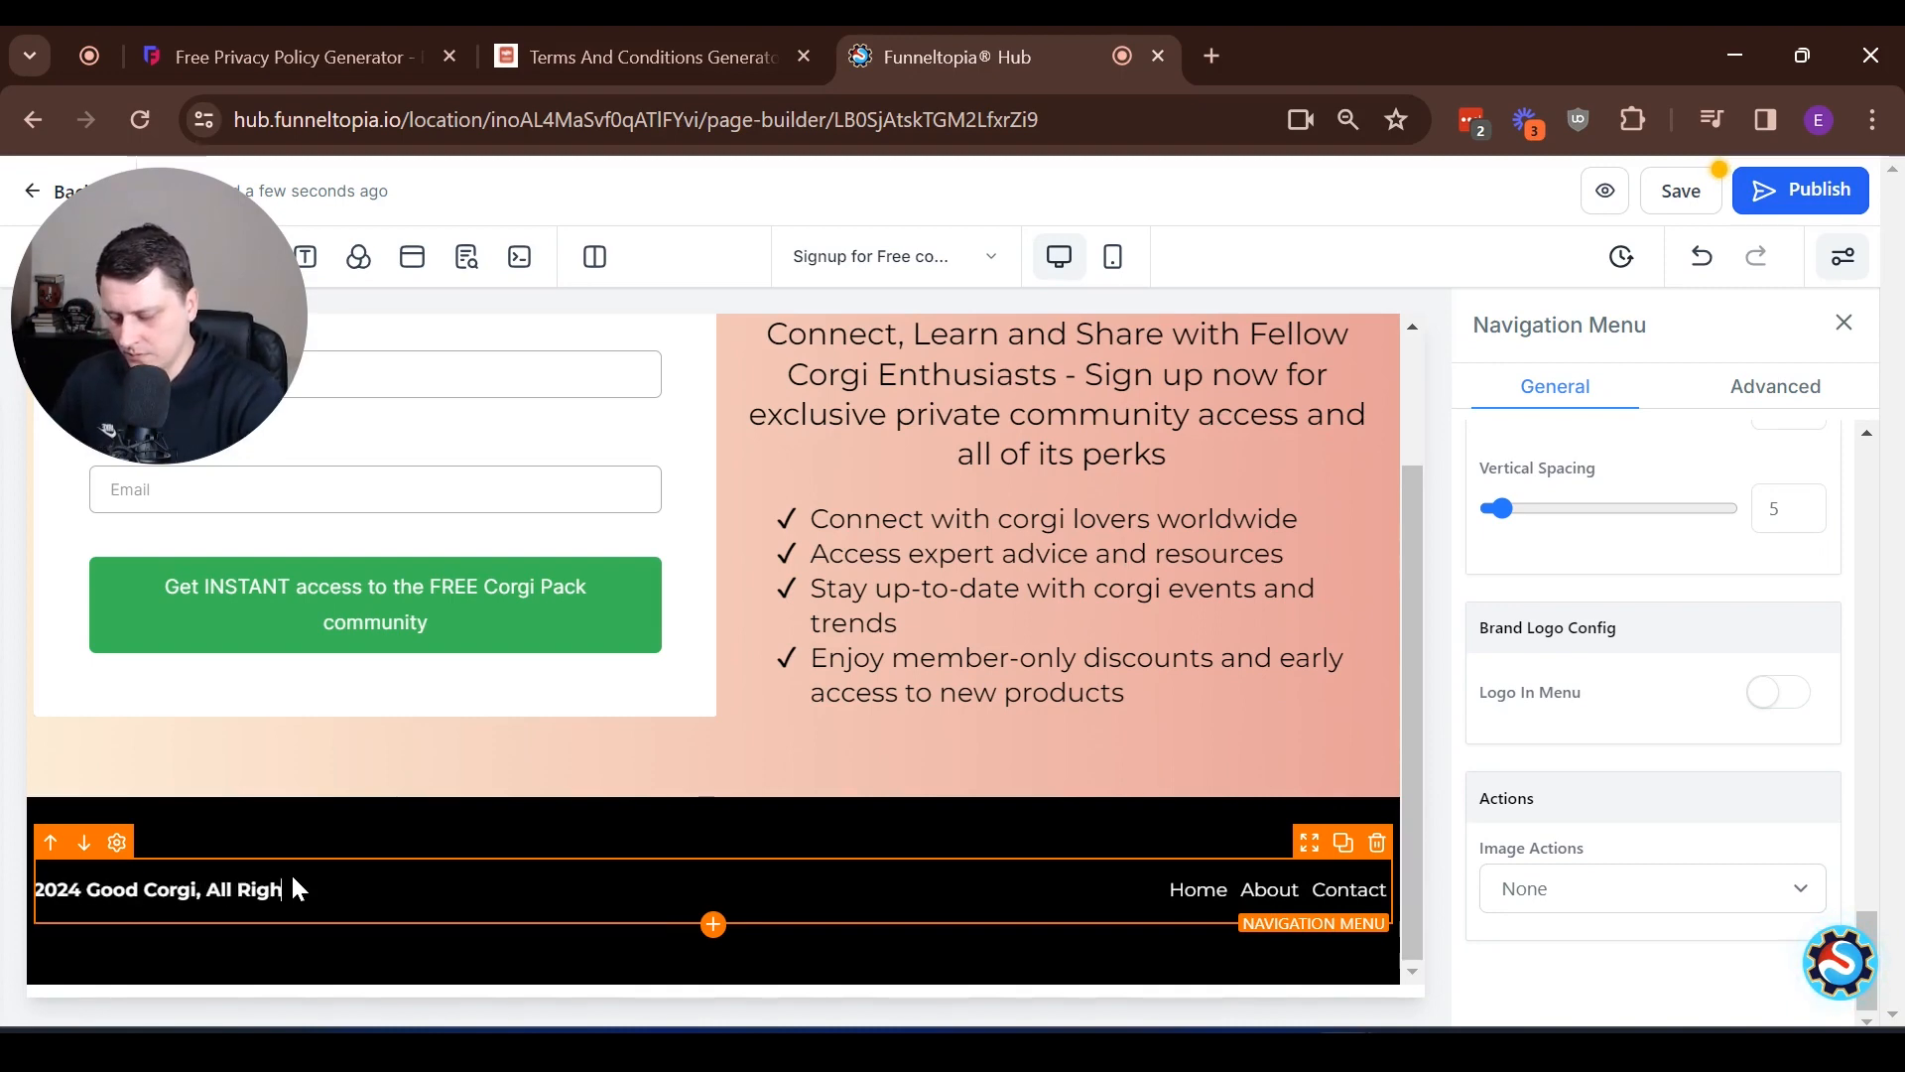
text(tSer)
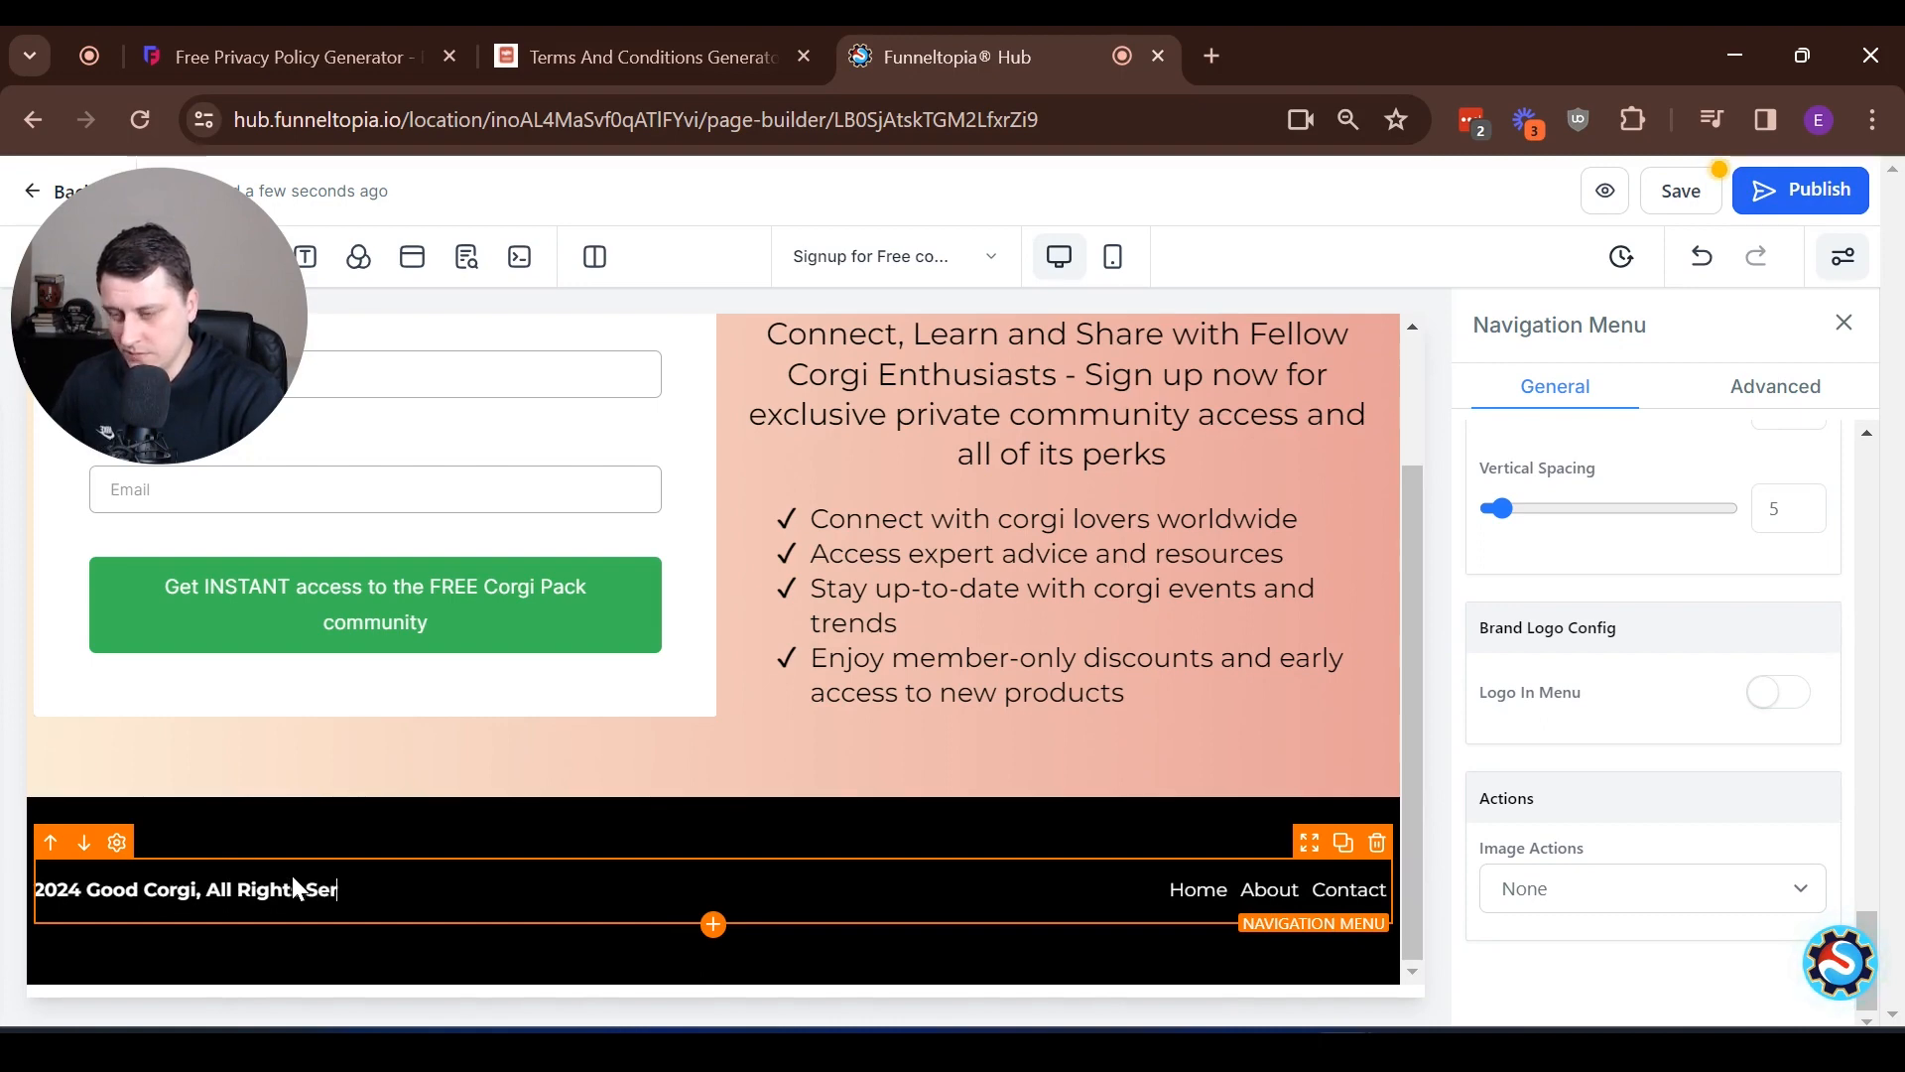
key(BackSpace)
text(Reserved)
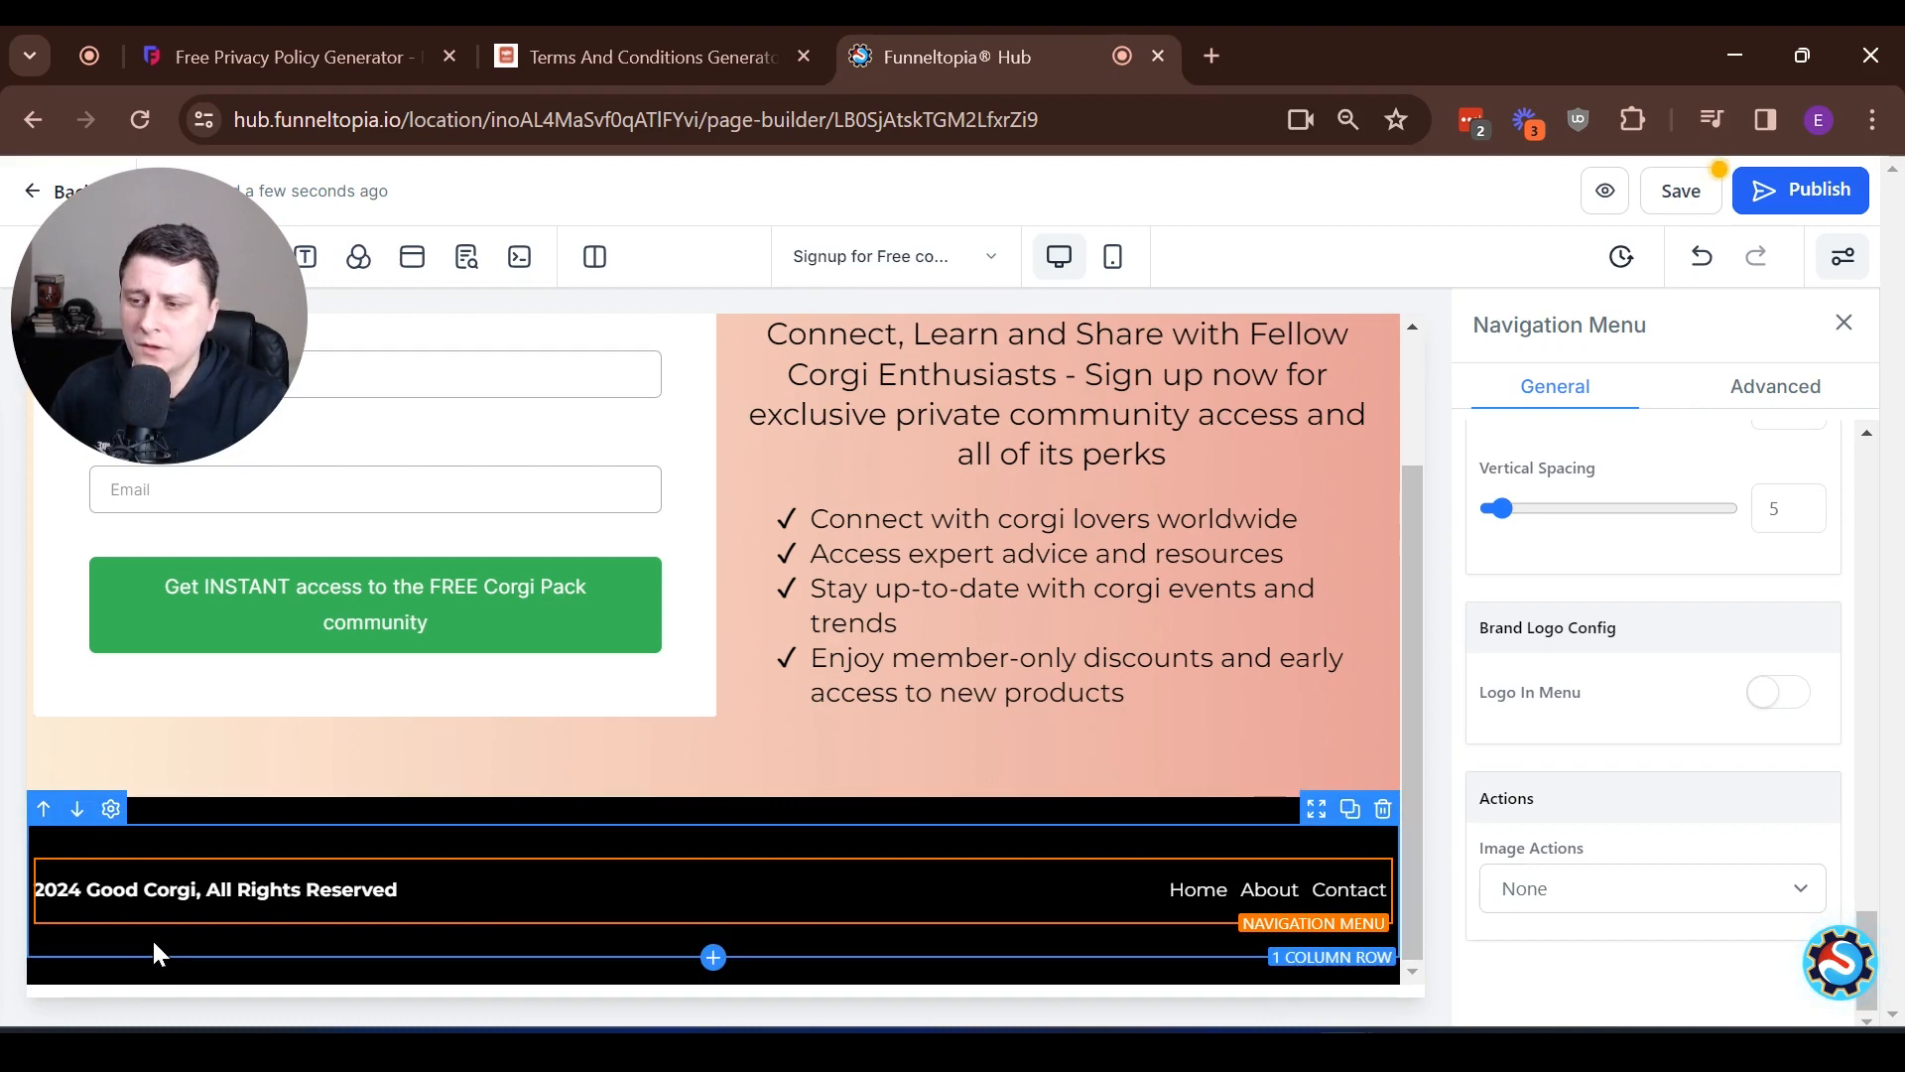
click(472, 814)
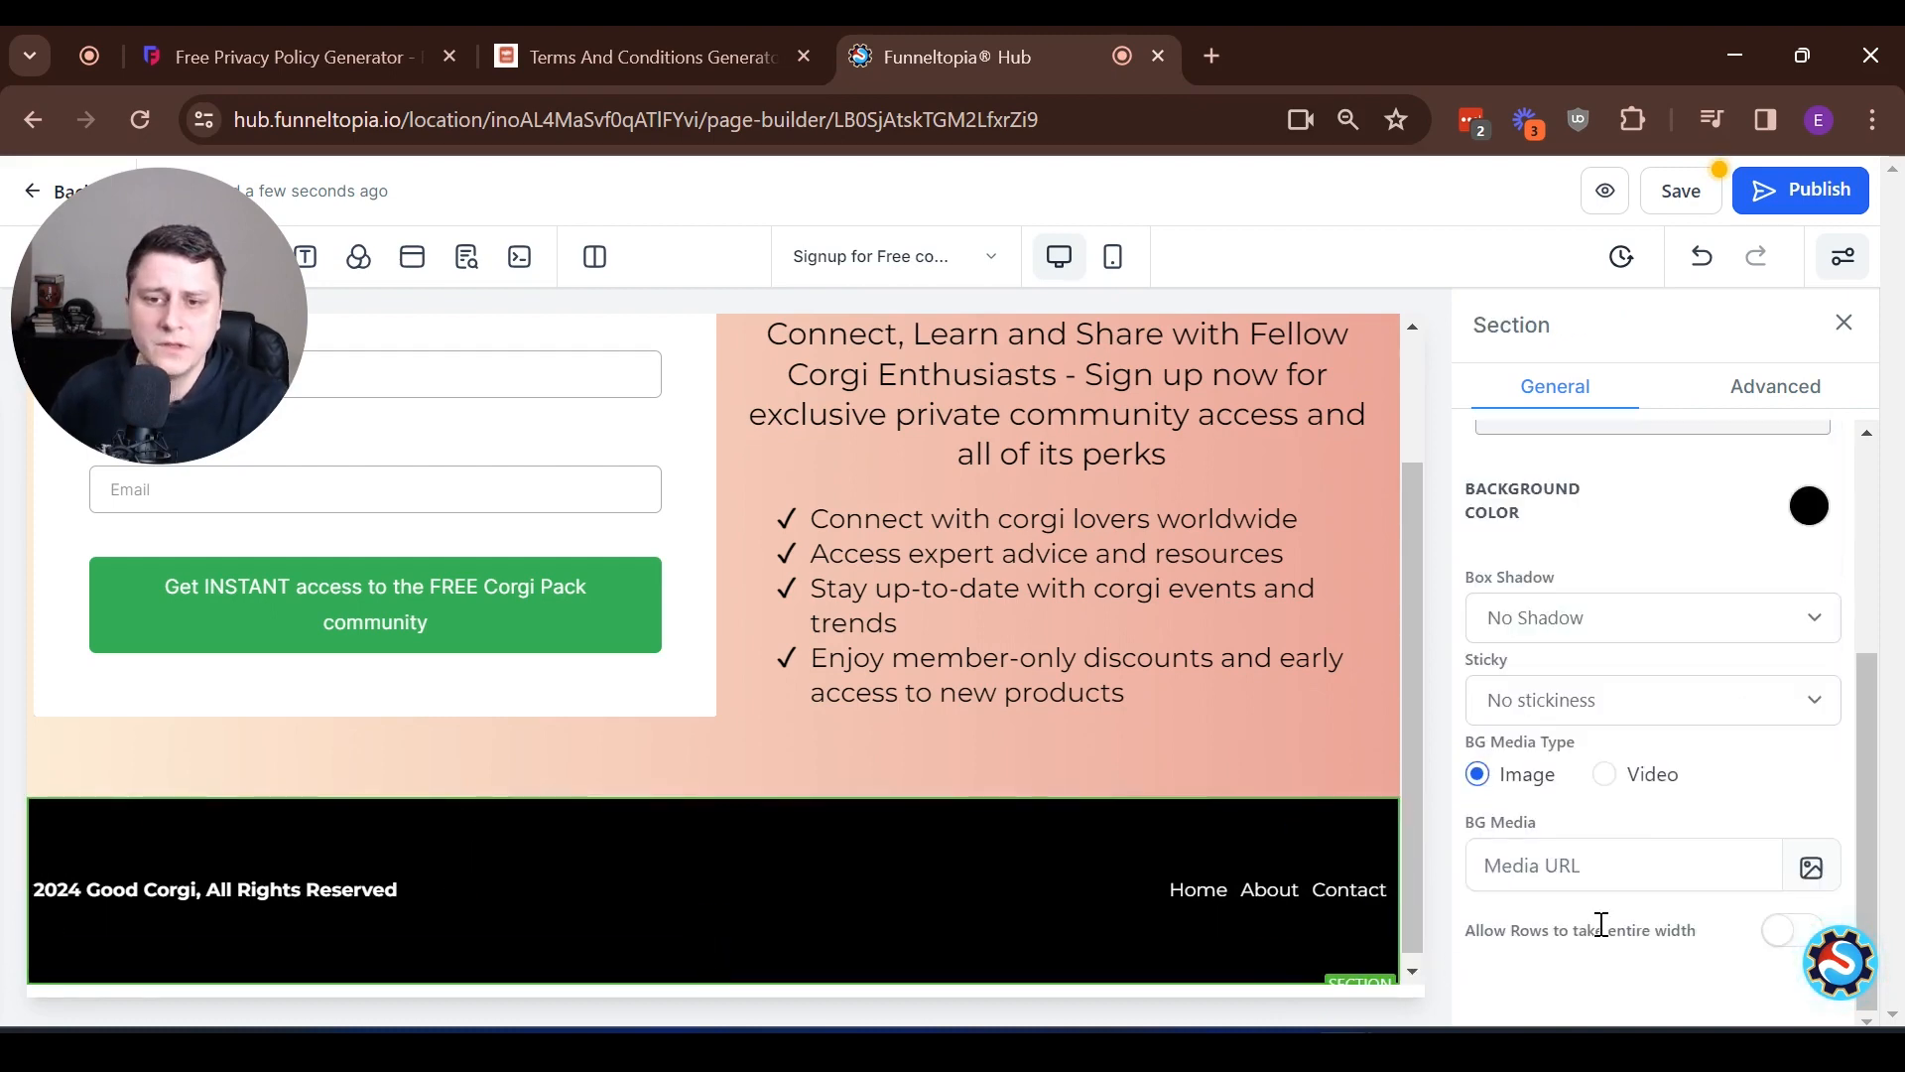
- Delete the Team sub-item under About from the footer's navigation menu and confirm the deletion
mouse_move(1268, 896)
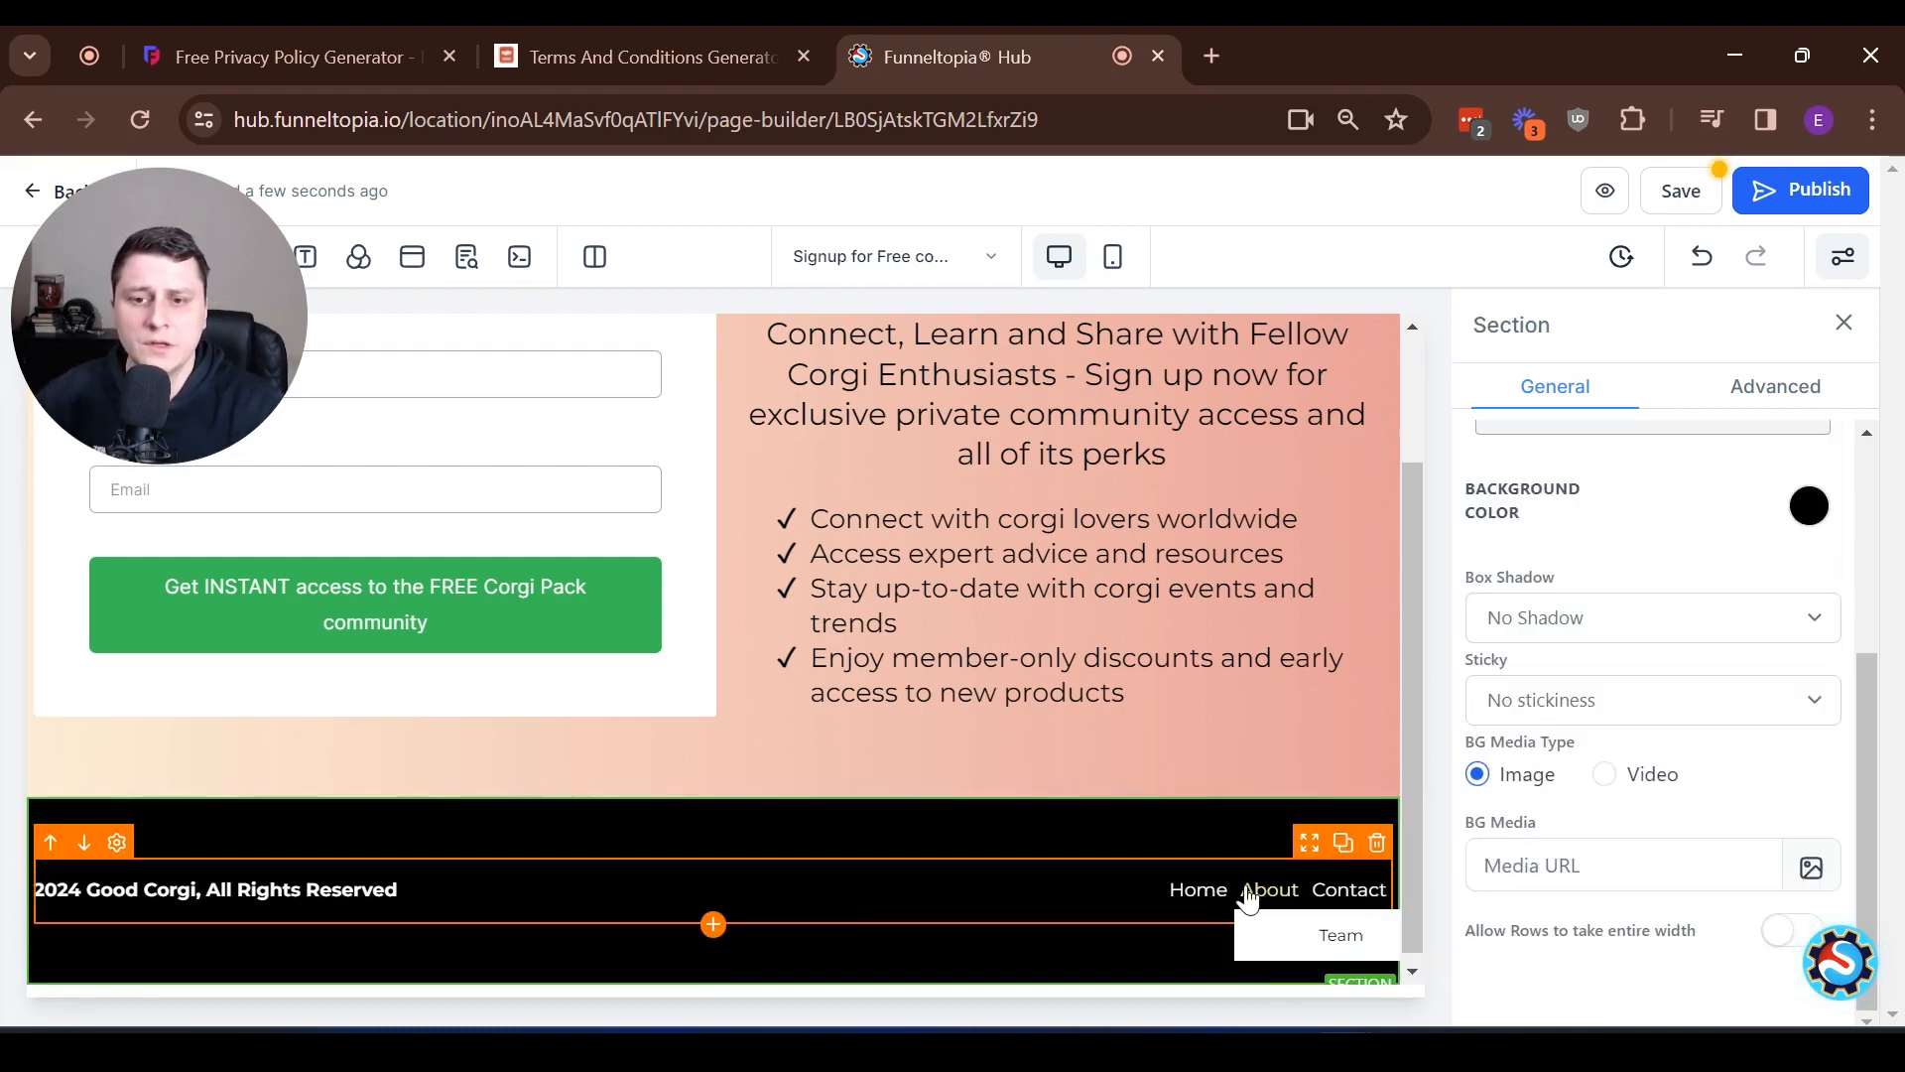
click(1272, 890)
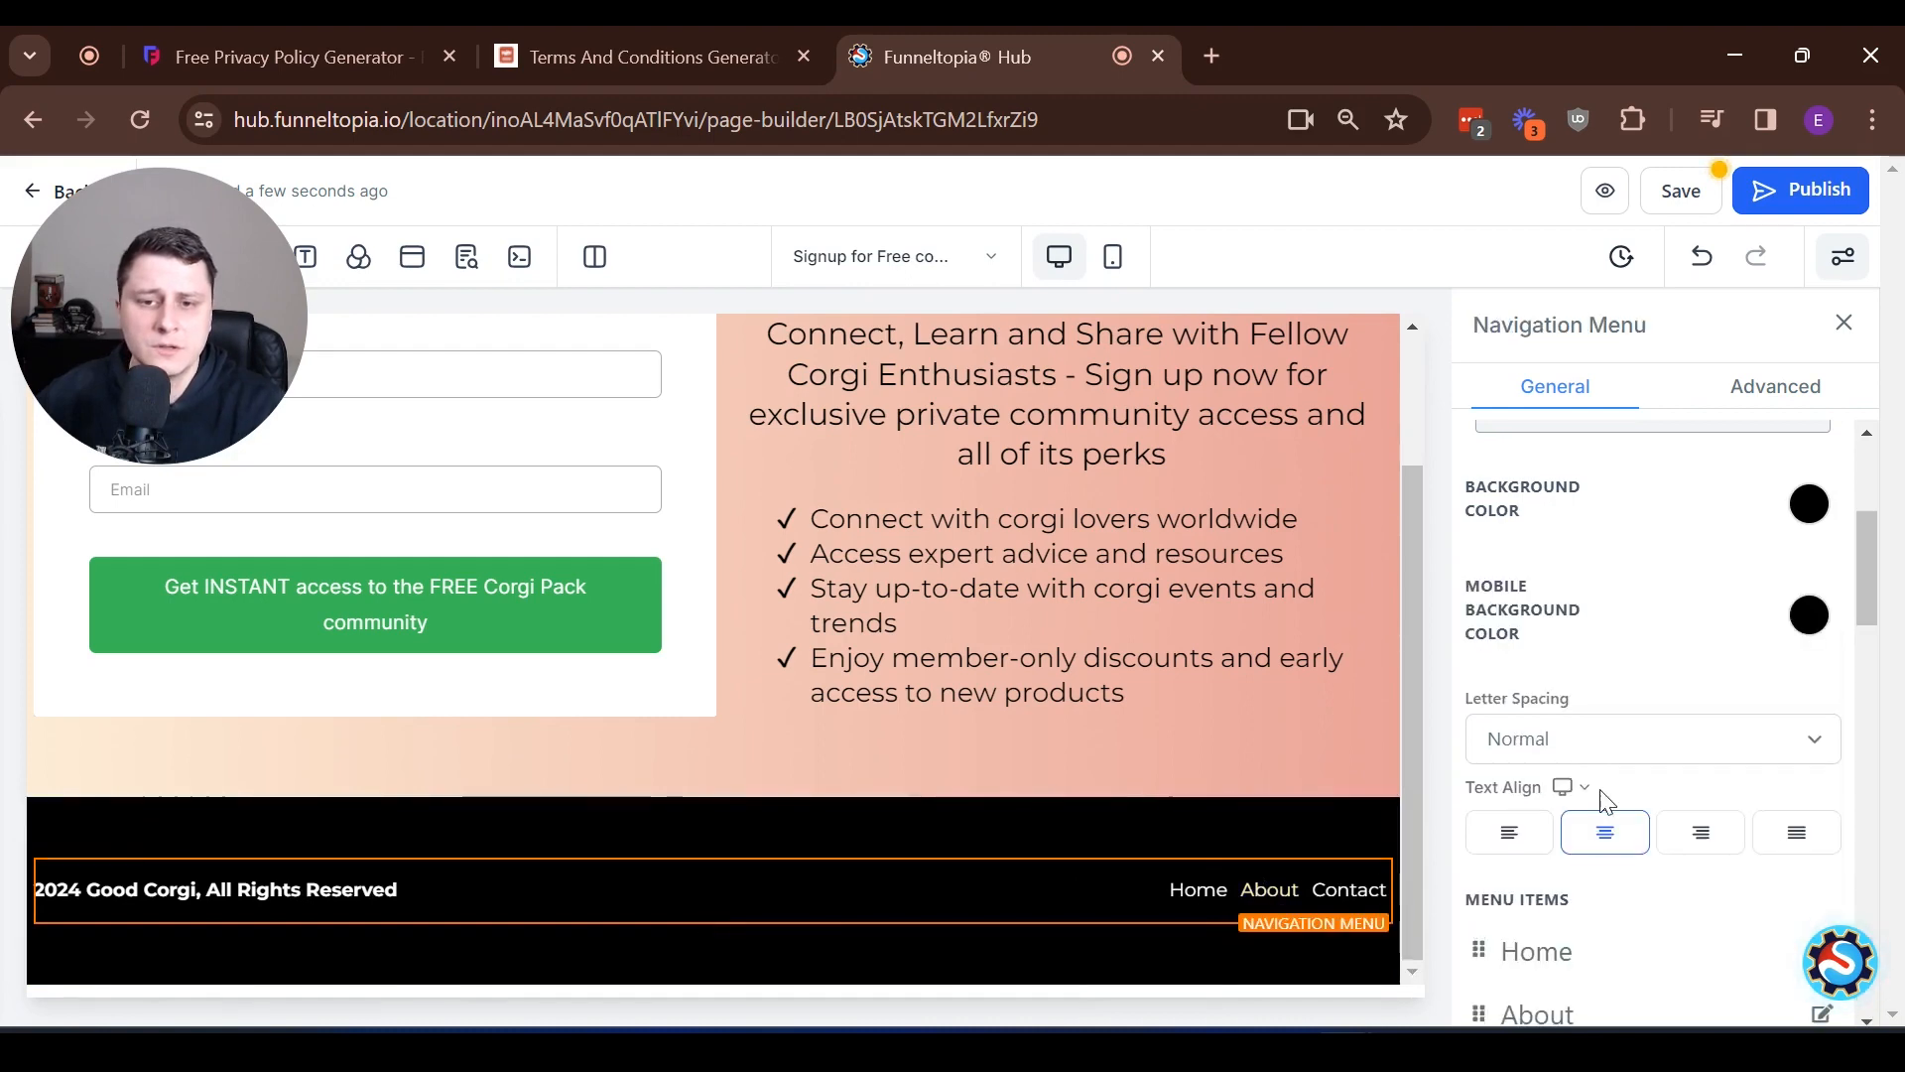
scroll(1603, 724, down, 3)
scroll(1720, 858, down, 2)
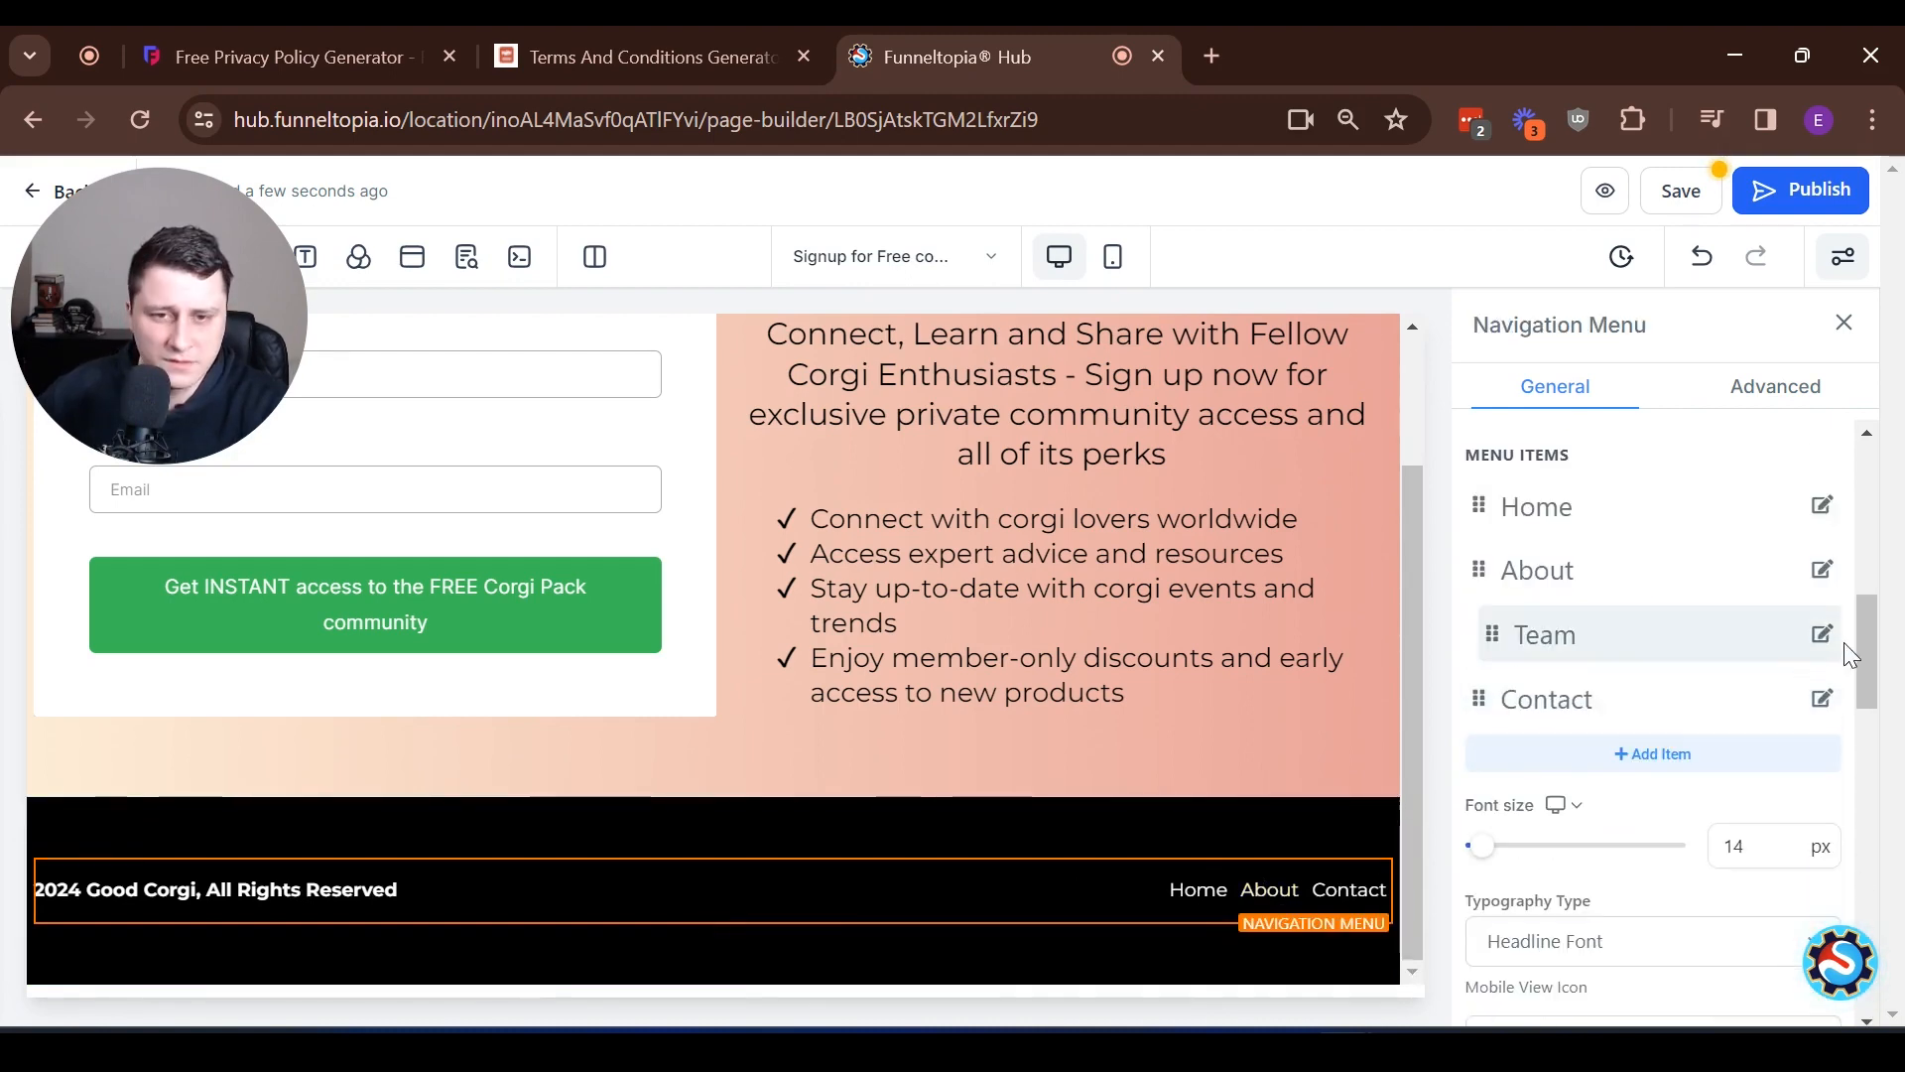
click(1825, 635)
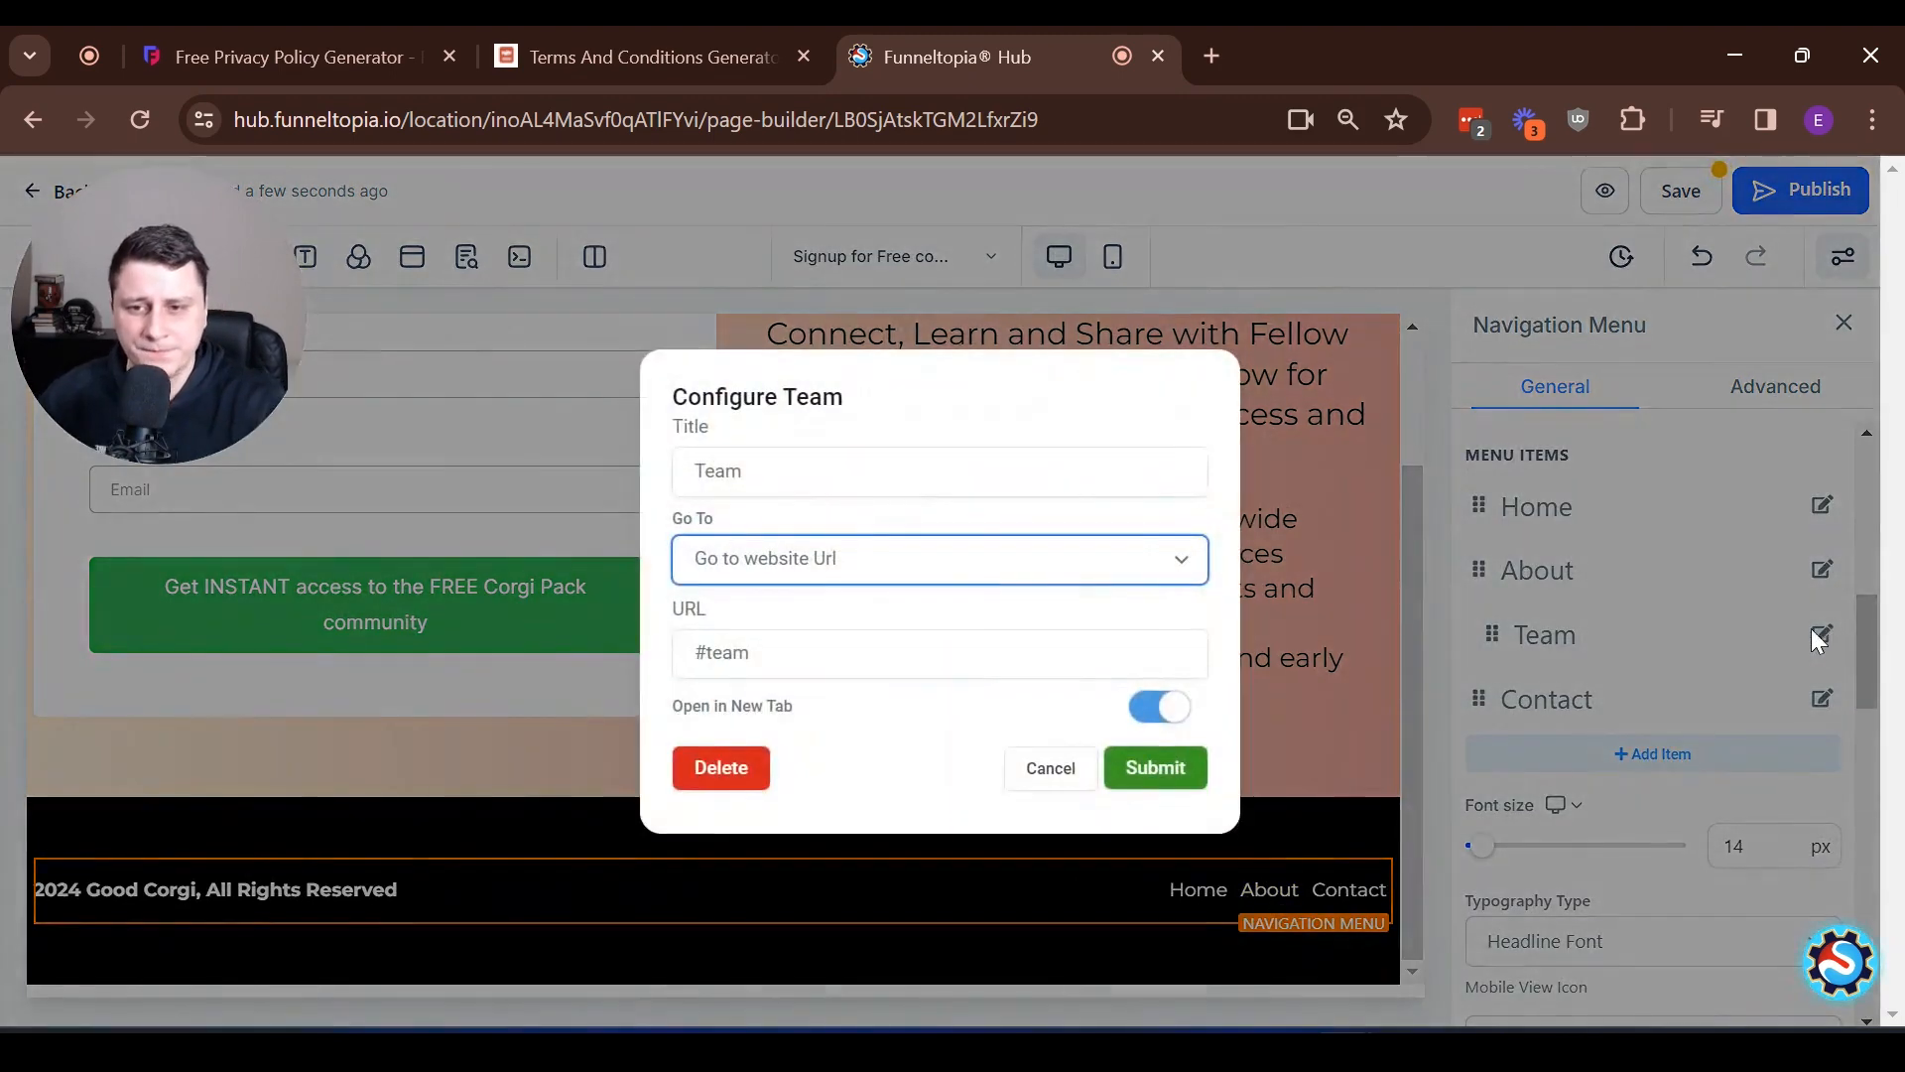
click(721, 768)
click(1056, 312)
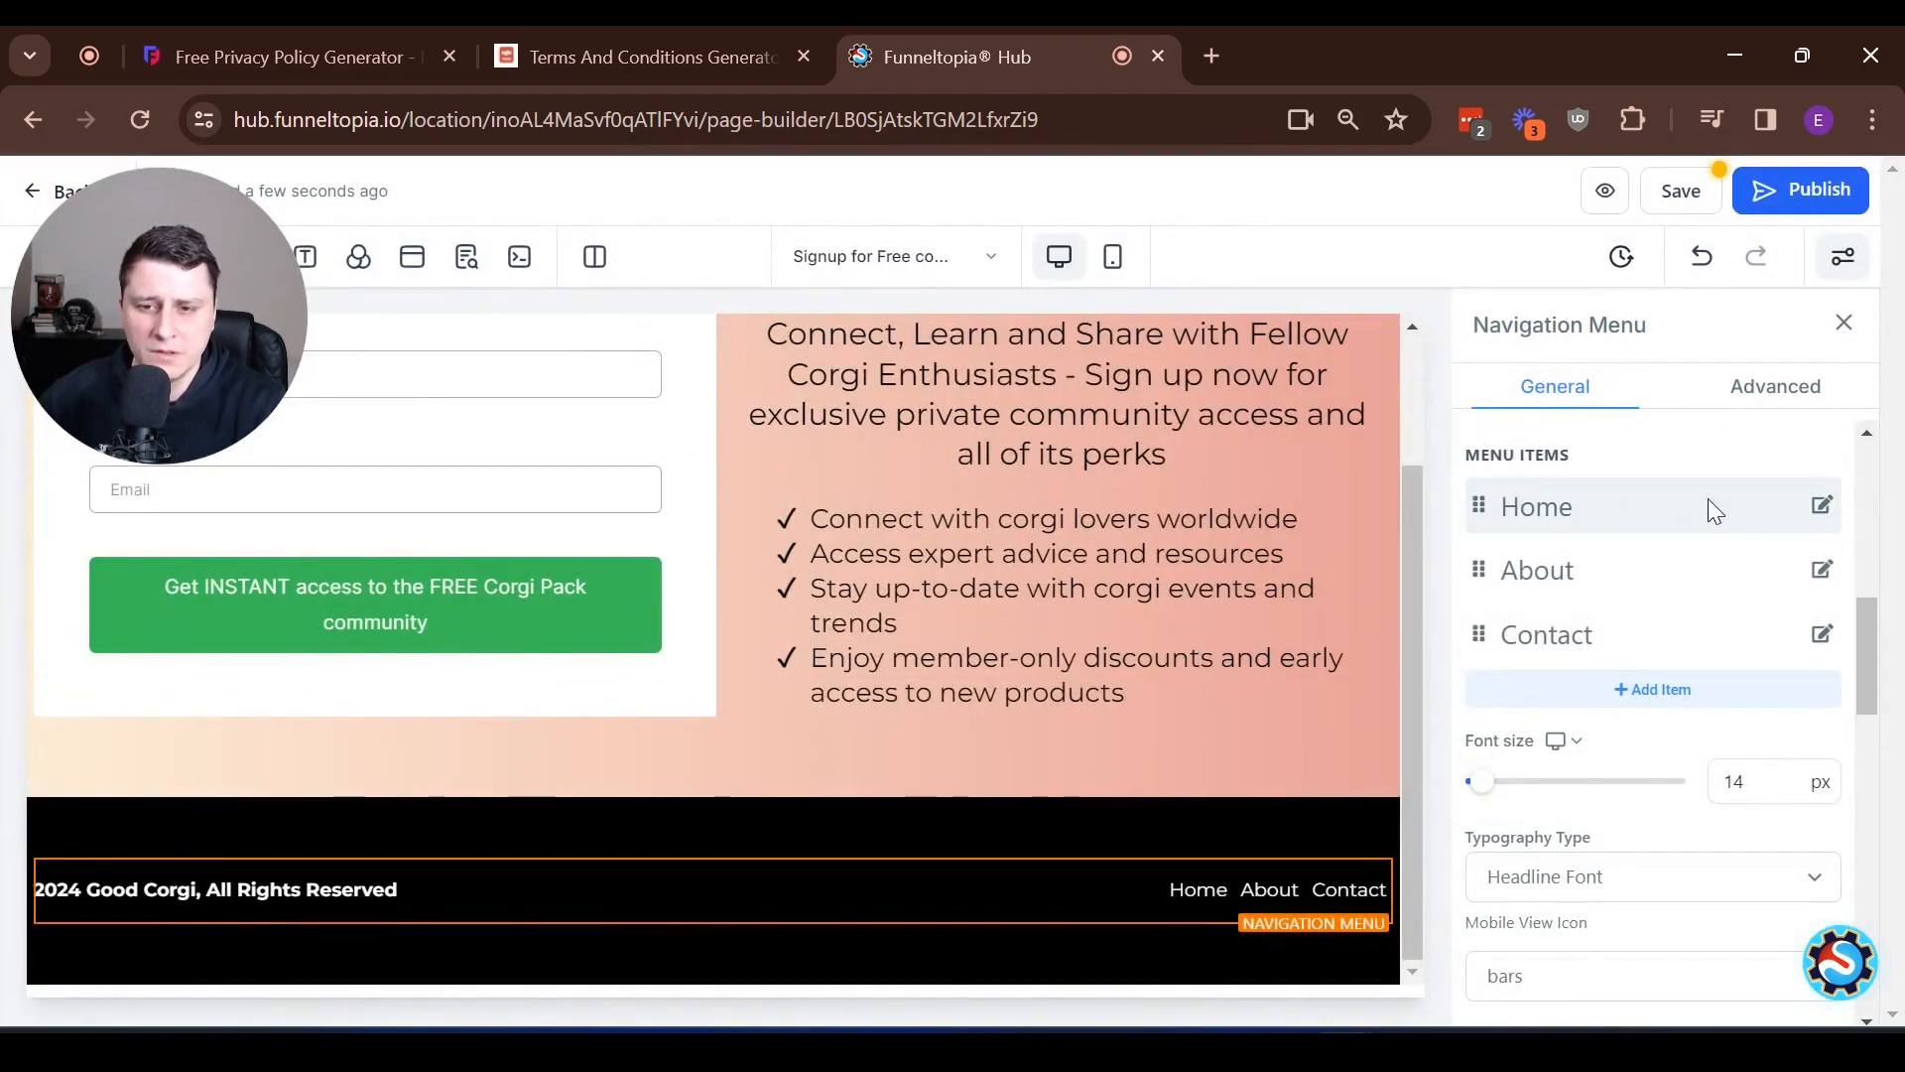
- Rename the Home menu item as "Terms and Conditions"
click(1824, 505)
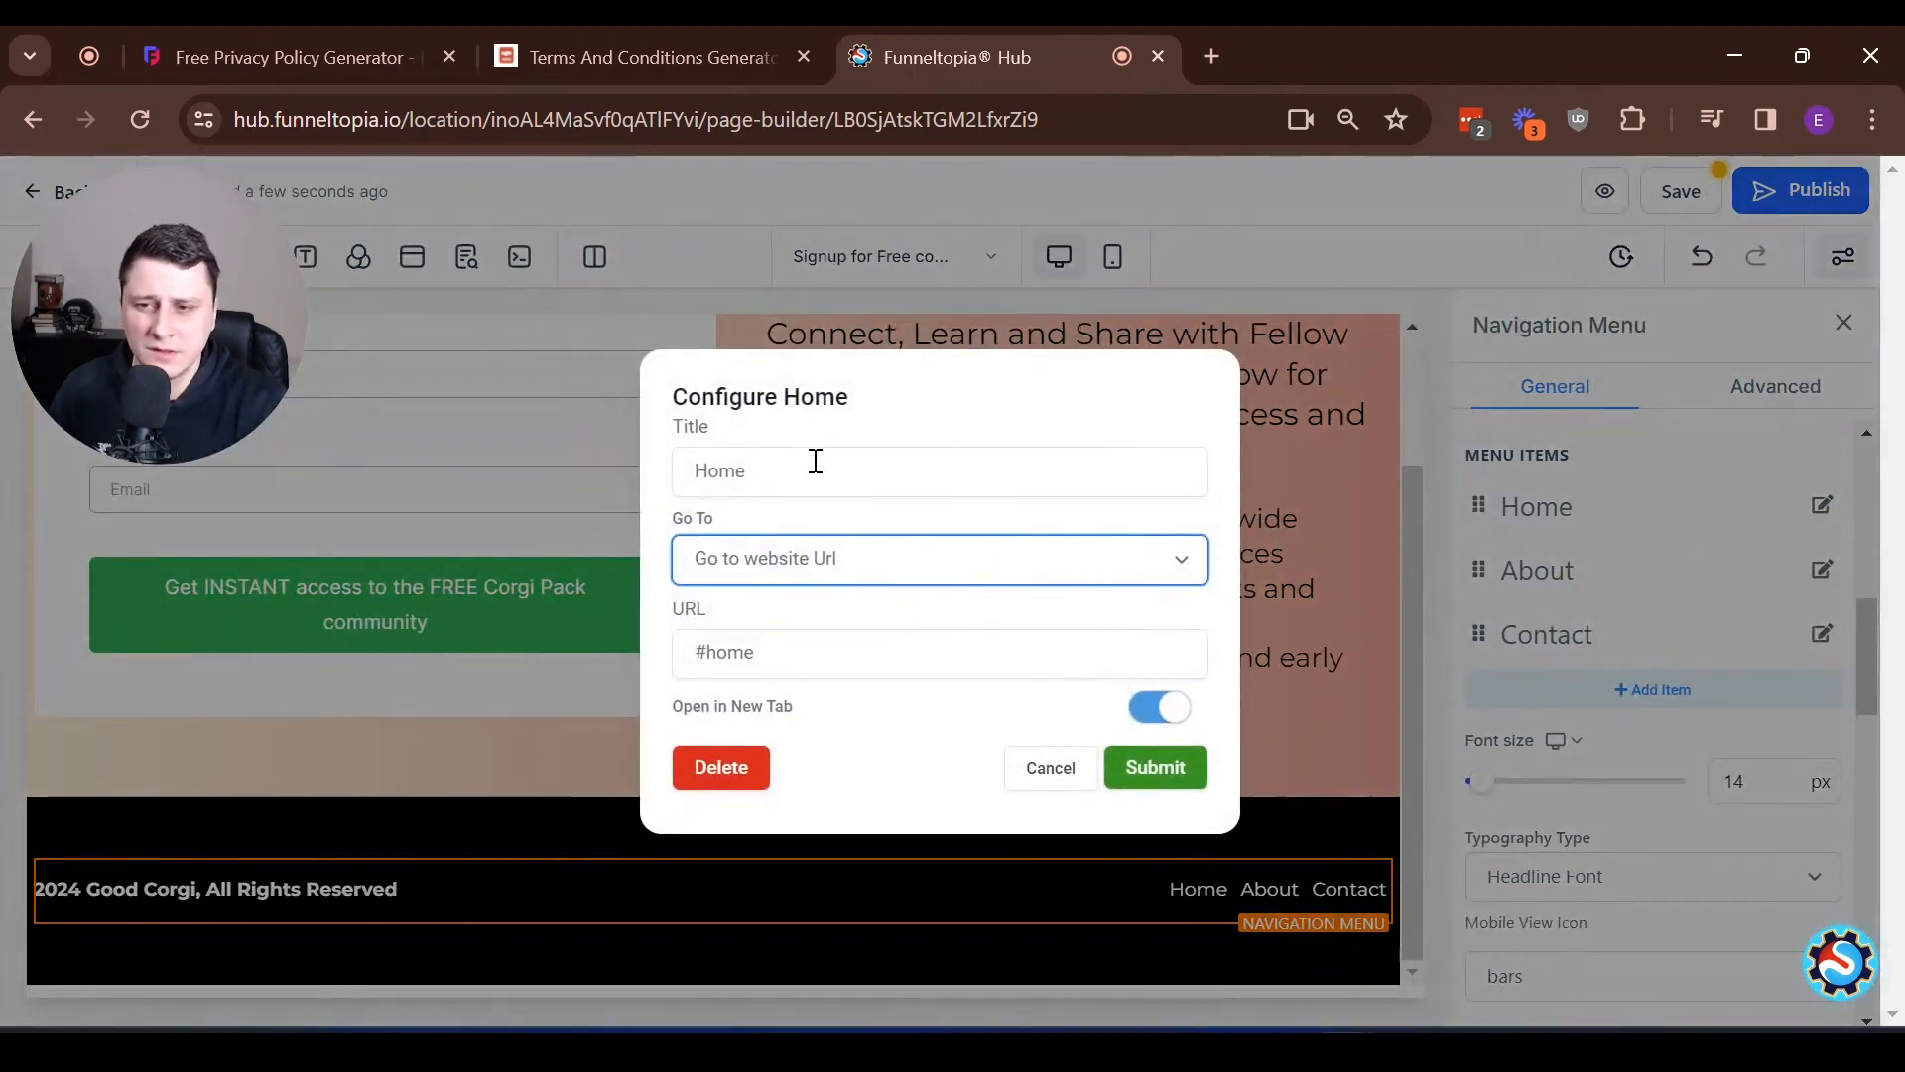
double_click(816, 462)
text(Terms )
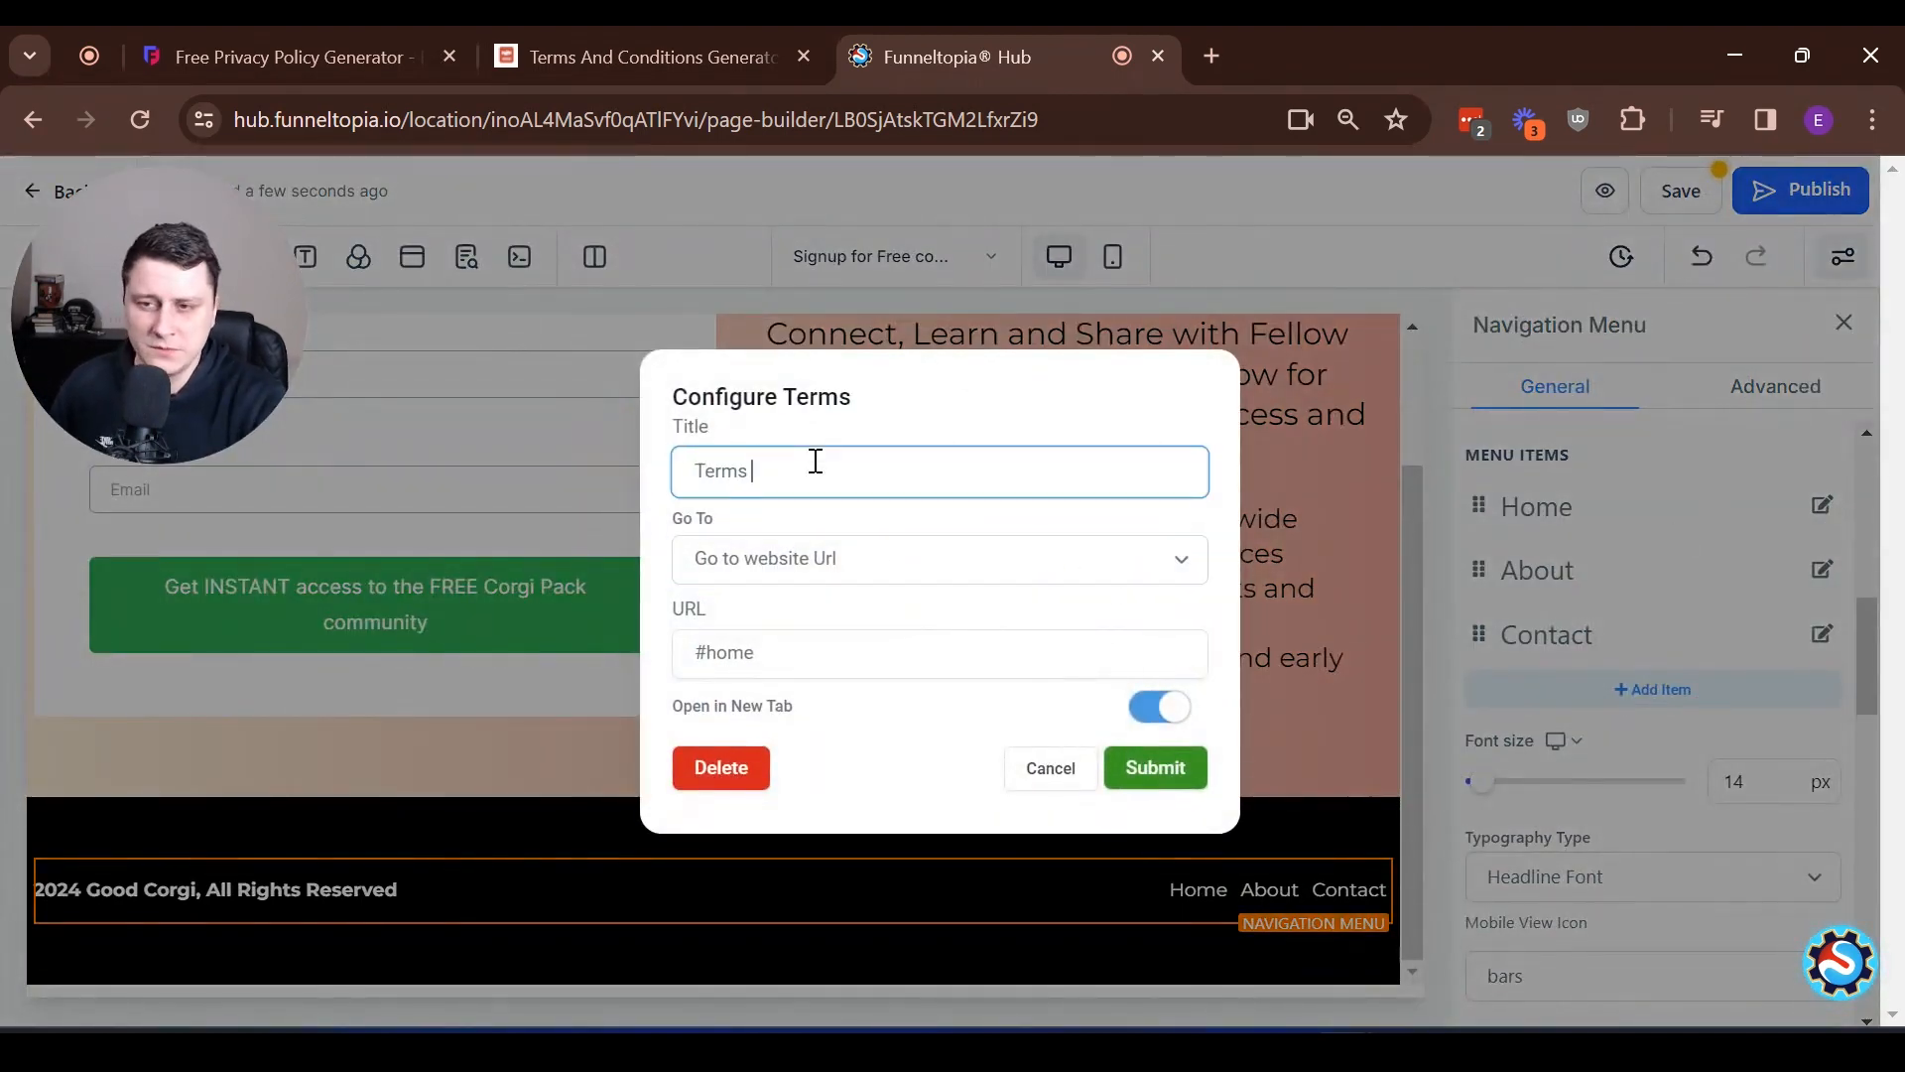
text(and Conditions)
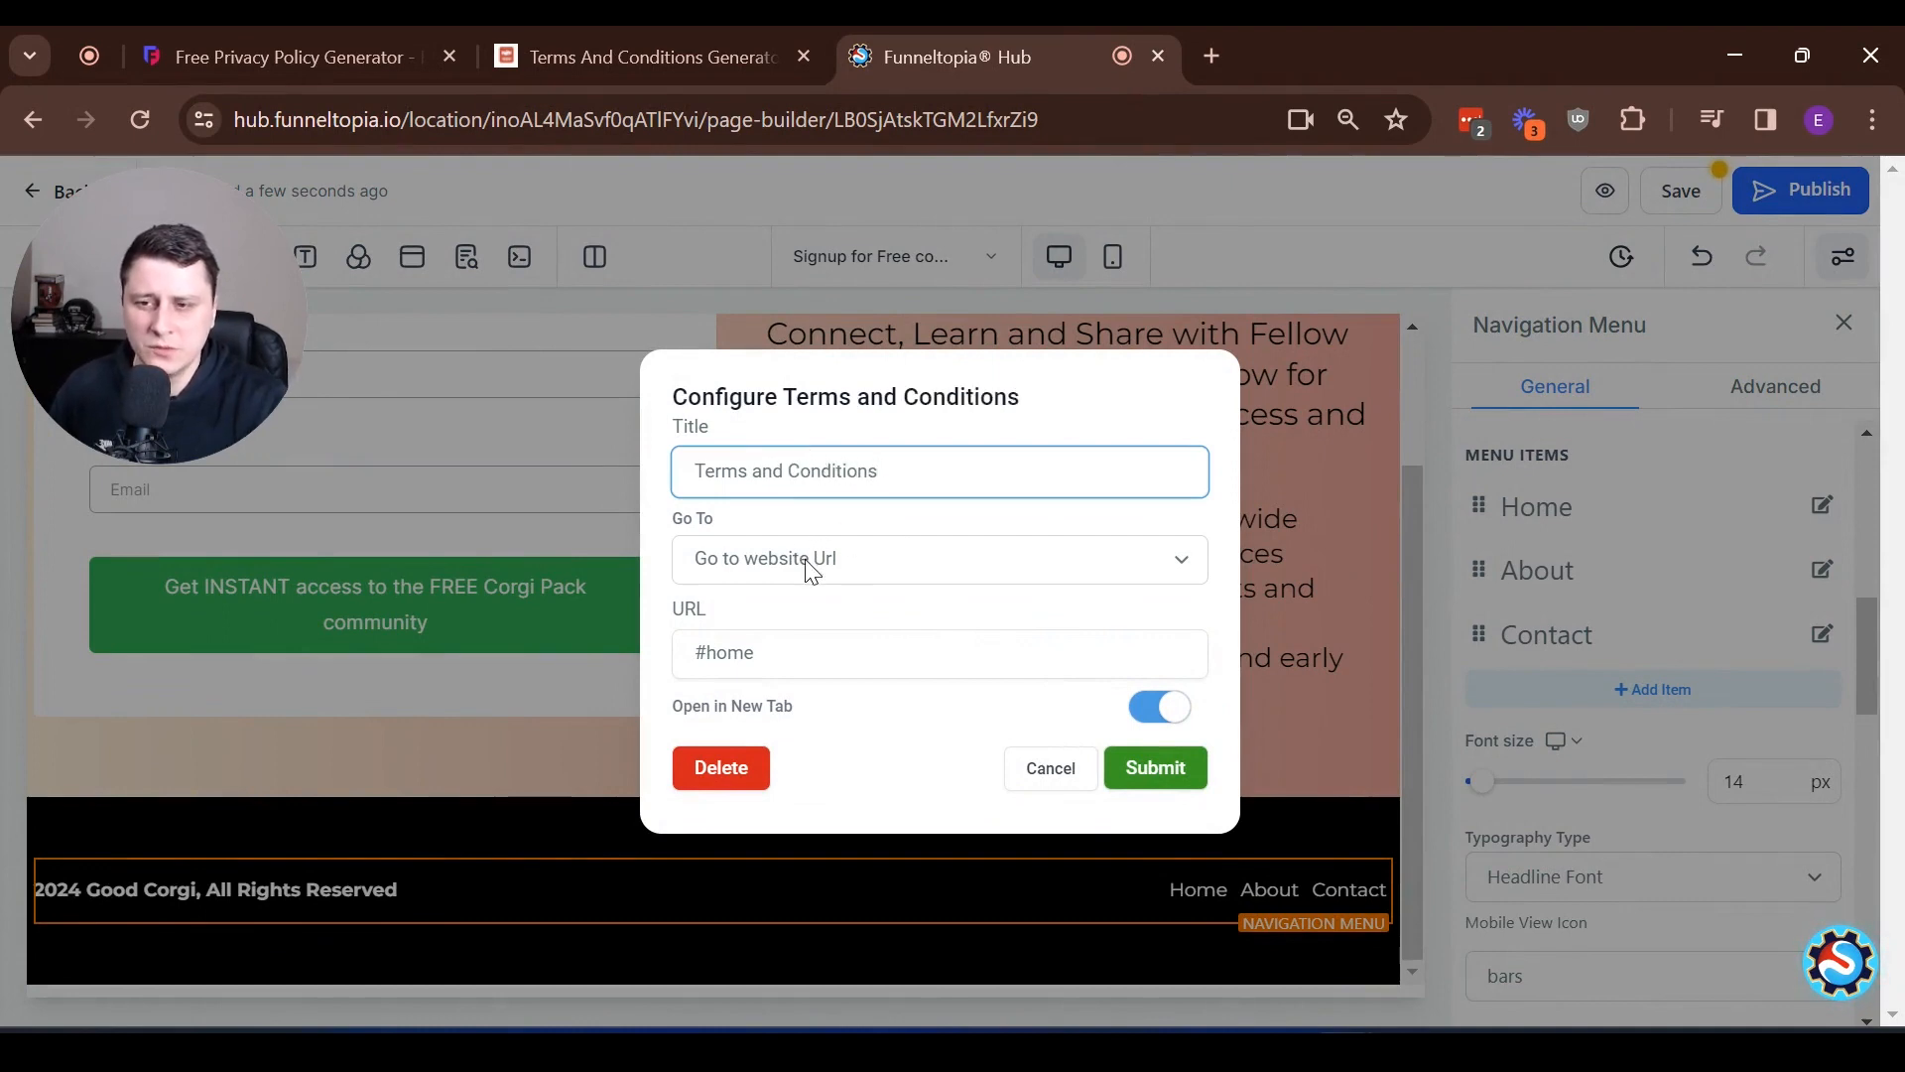
click(1156, 774)
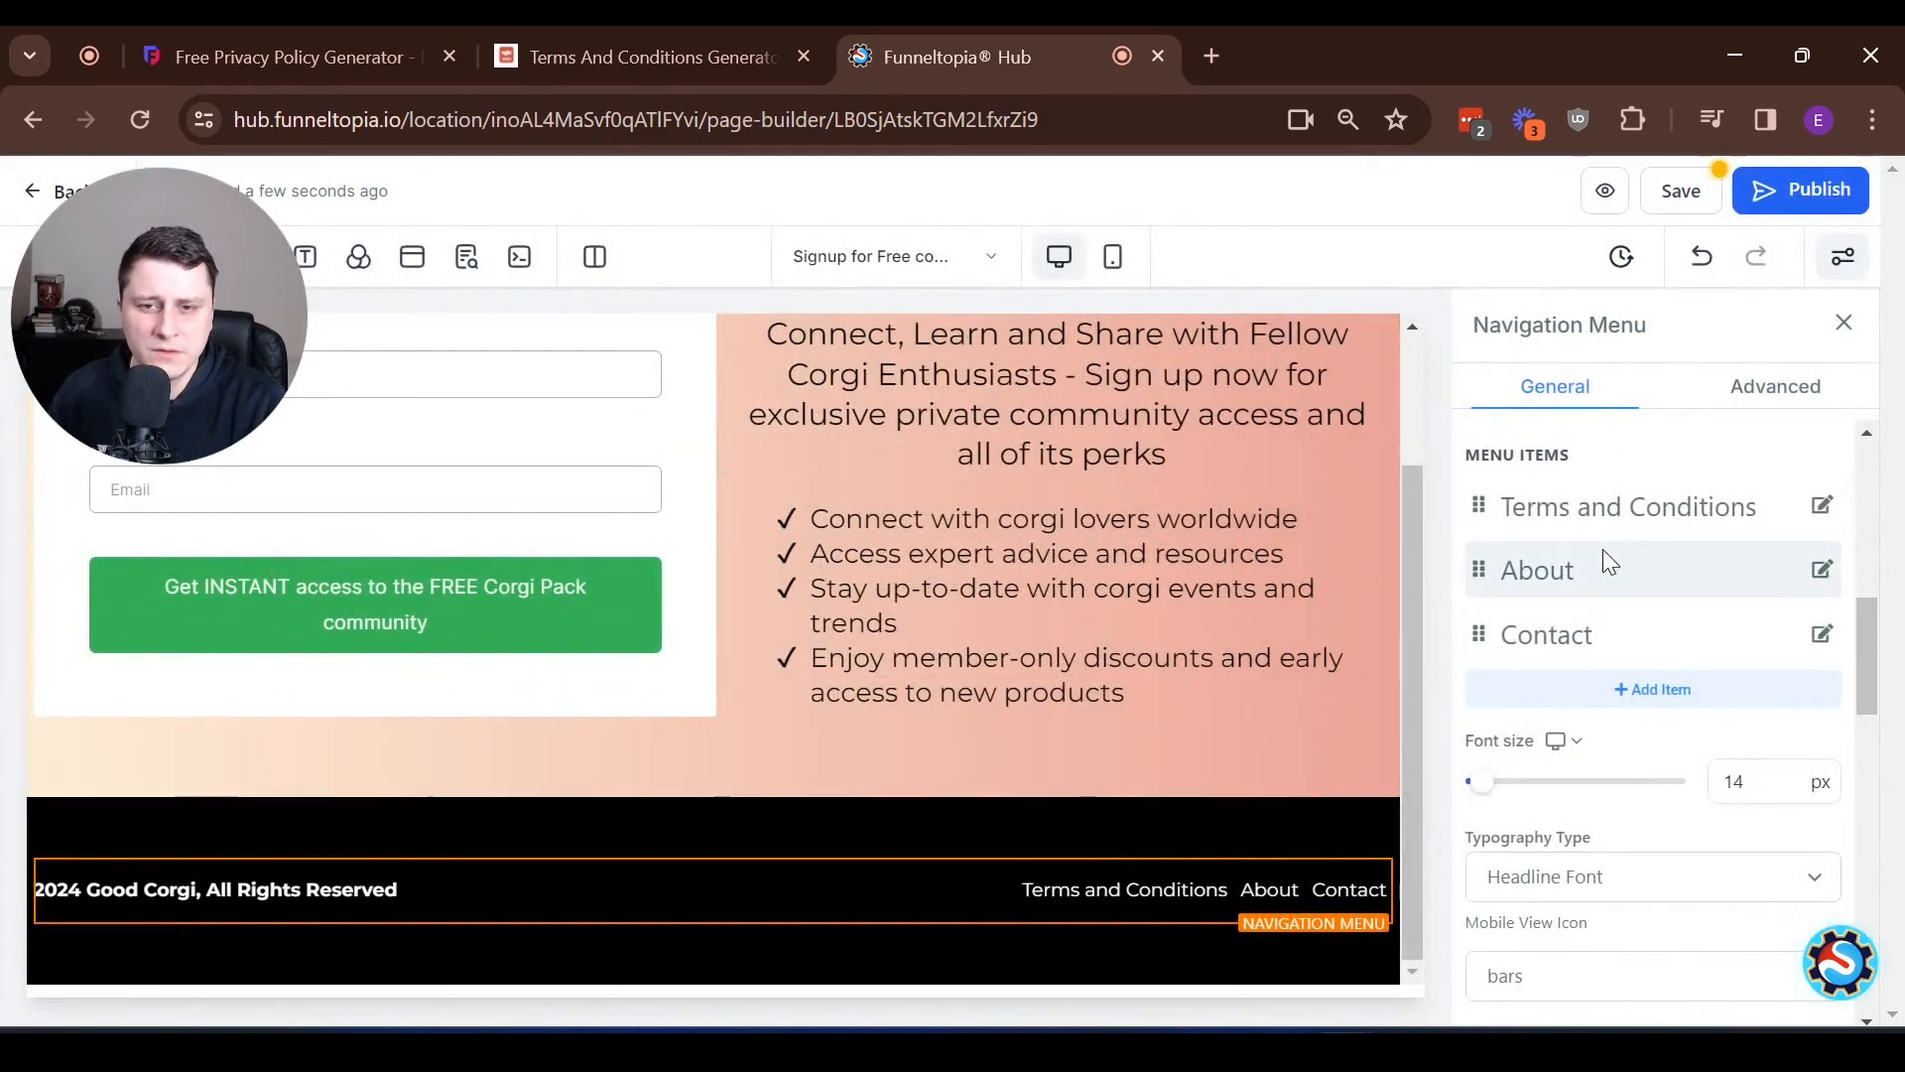
- Rename the About menu item as "Privacy Policy"
click(1822, 569)
click(761, 465)
double_click(764, 464)
text(Oru)
double_click(764, 465)
text(Privacy)
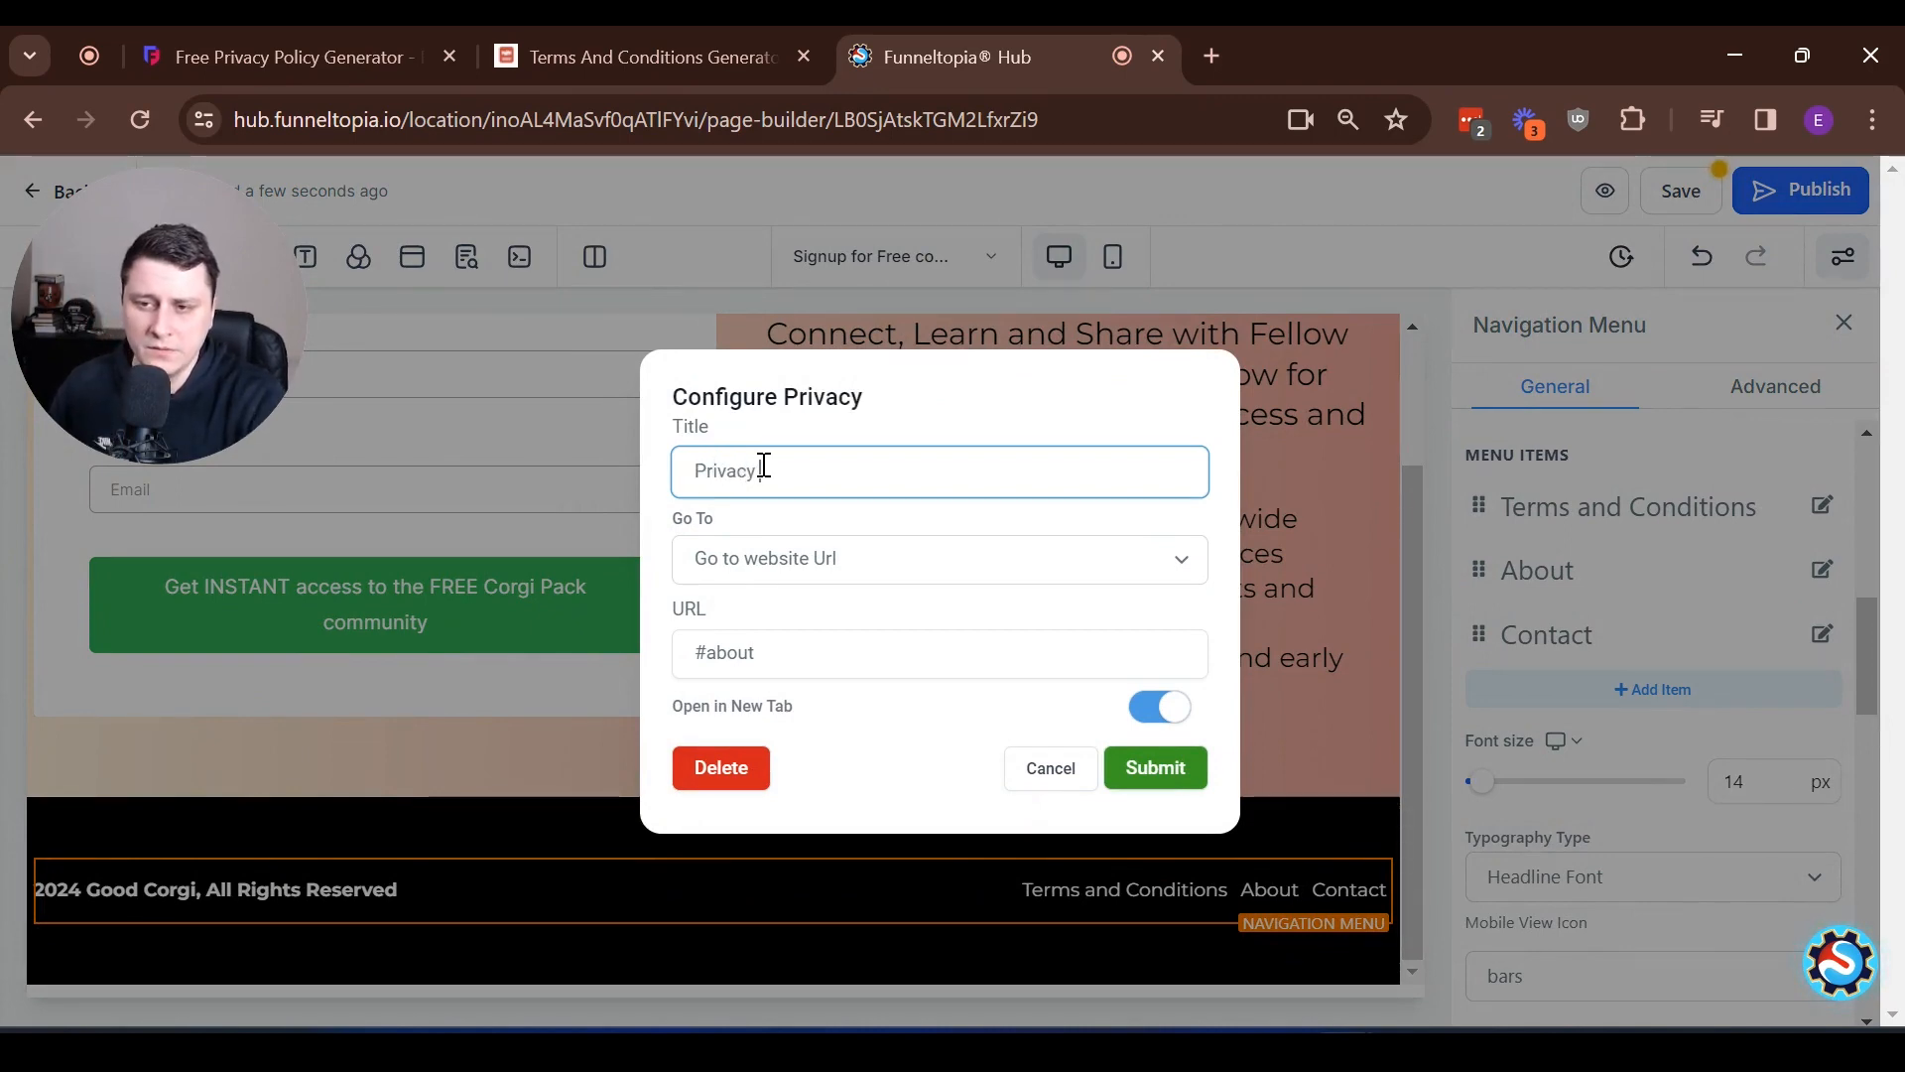
text( Policy)
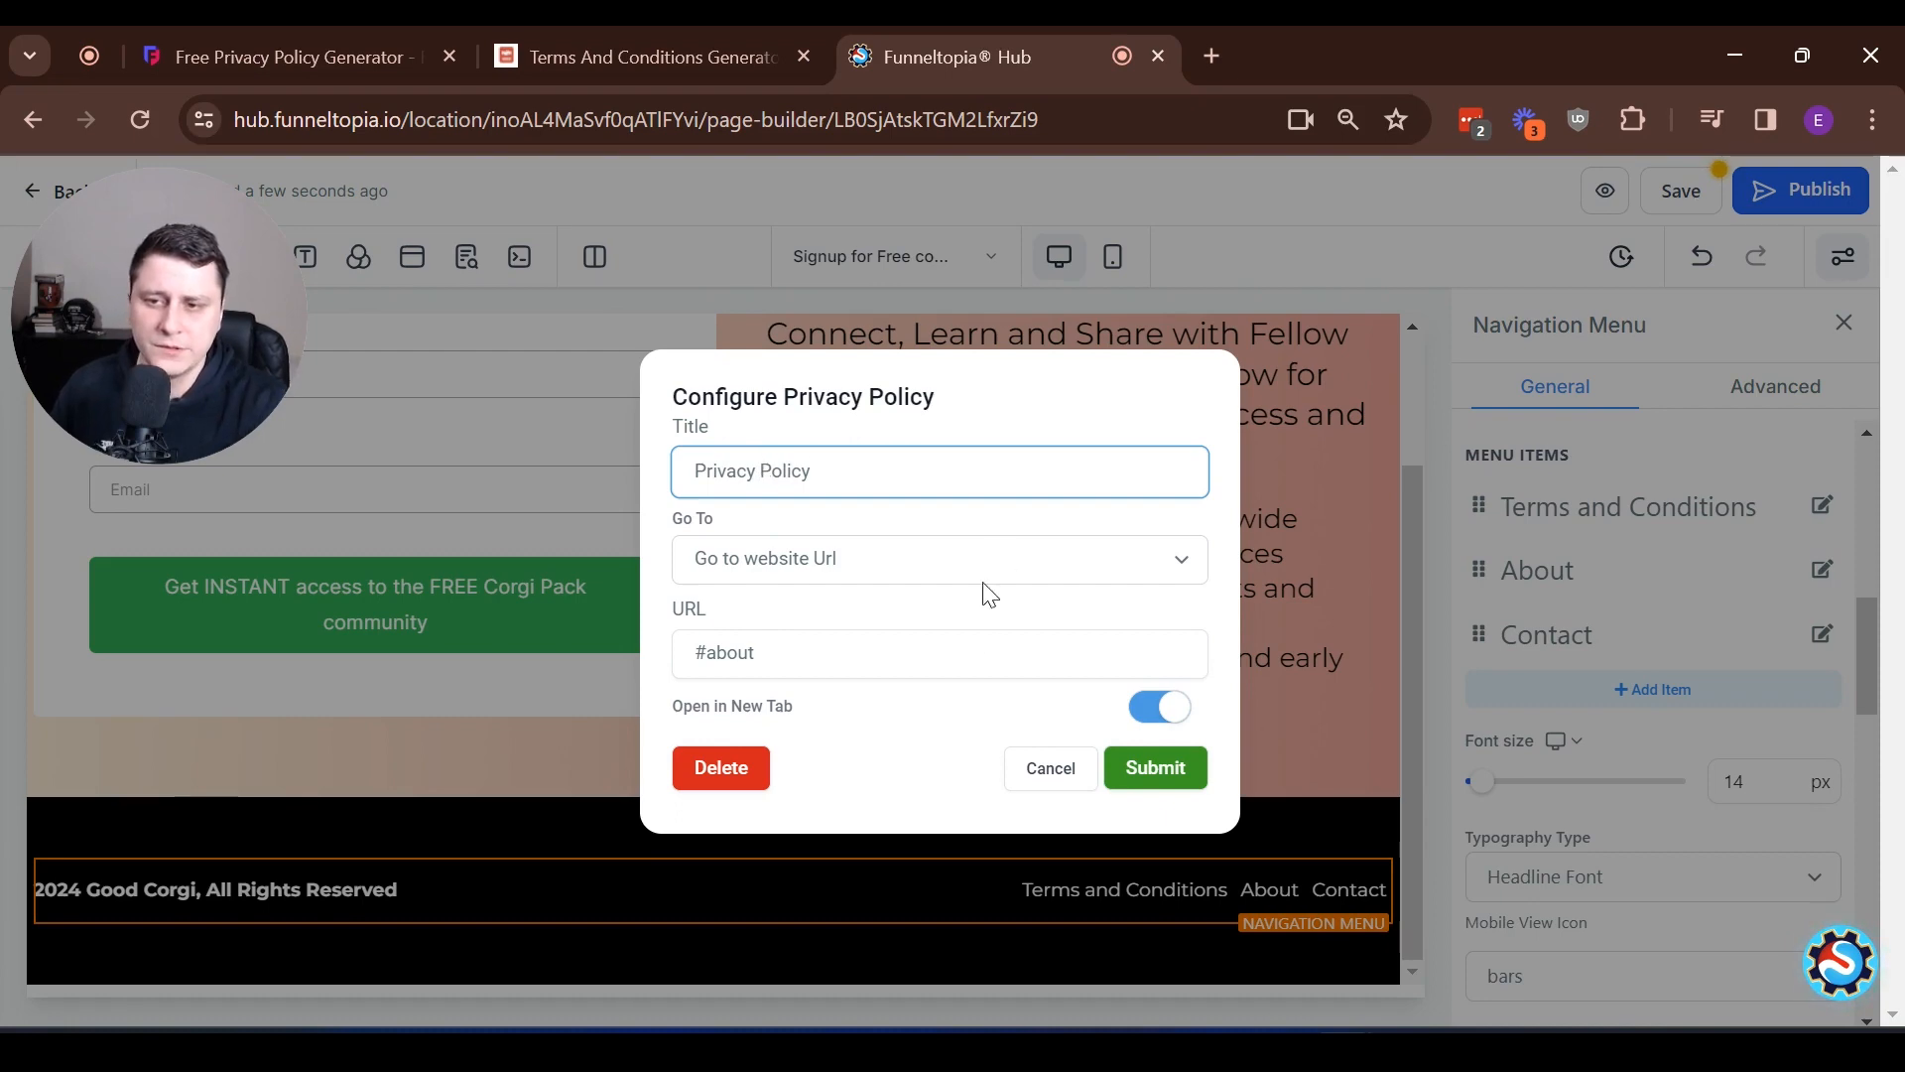
click(1157, 776)
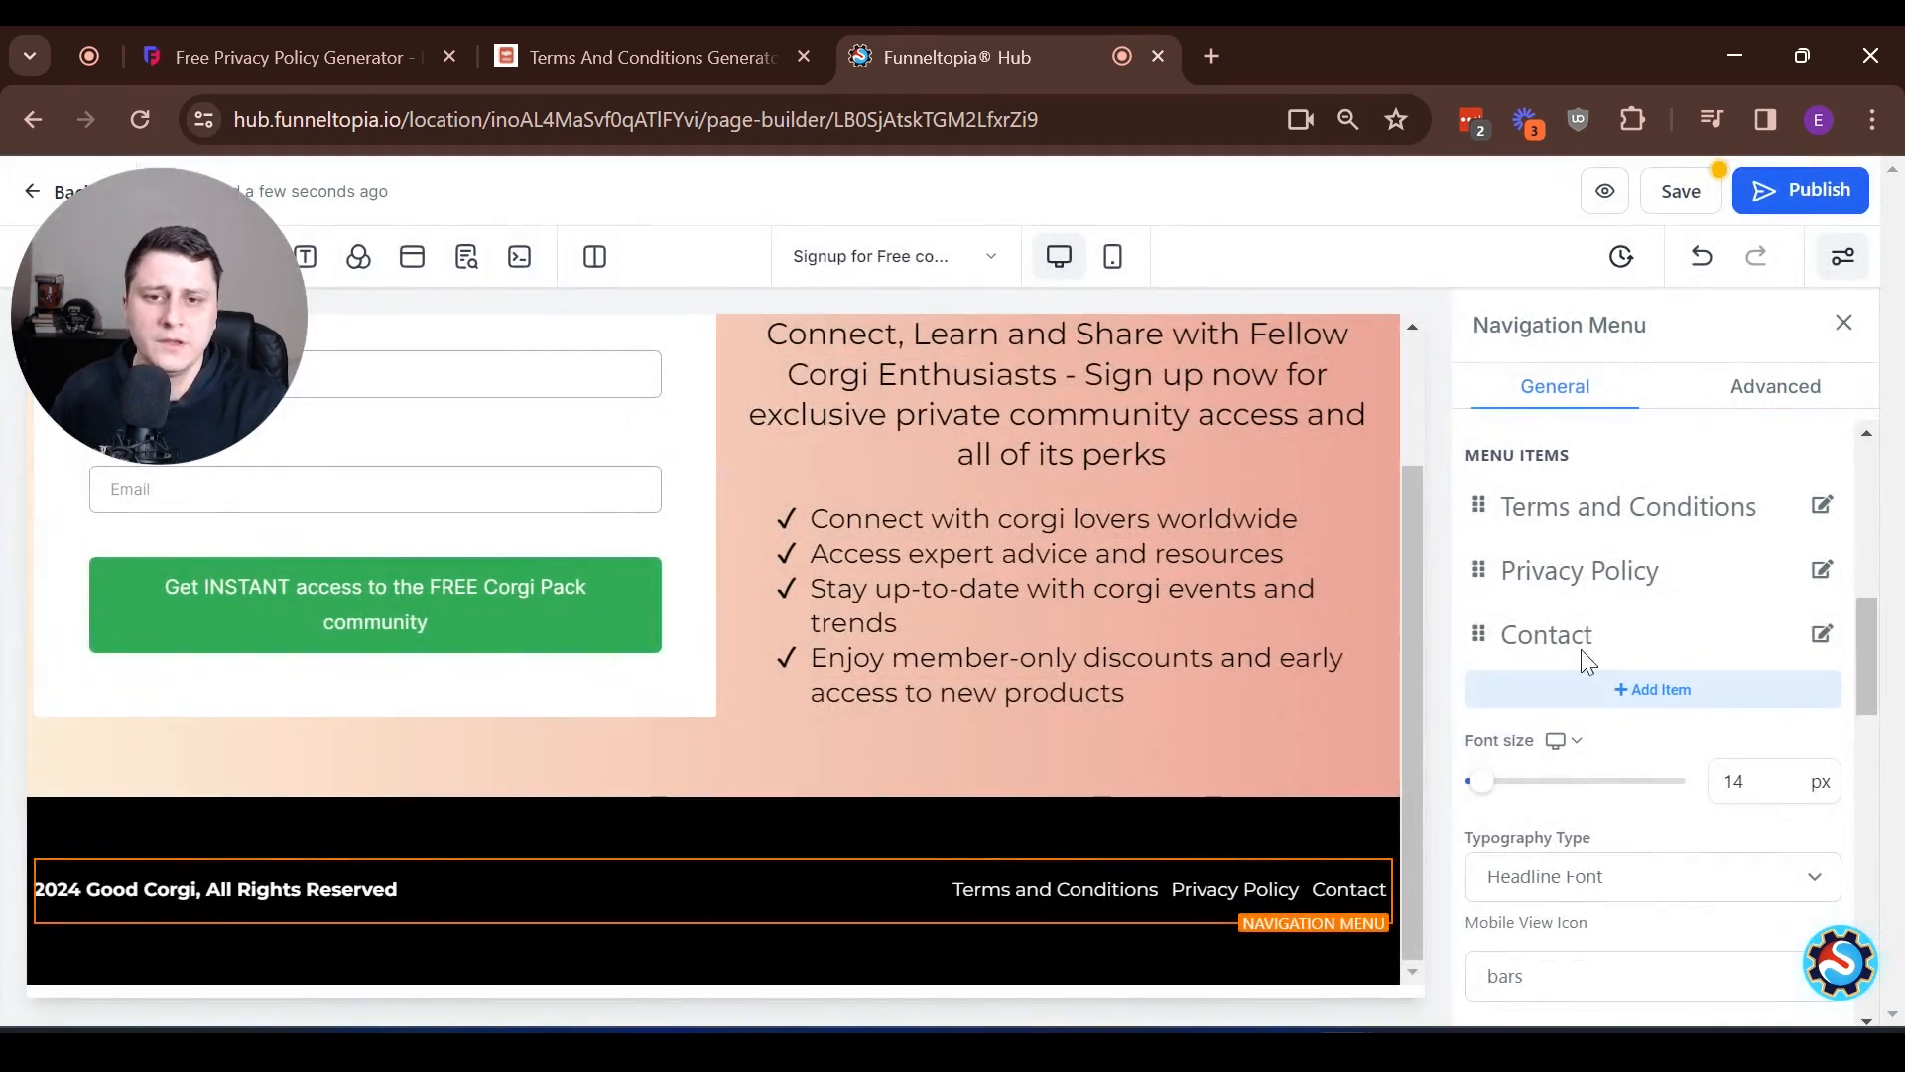
- Rename the Contact menu item as "Contact Us"
click(1821, 635)
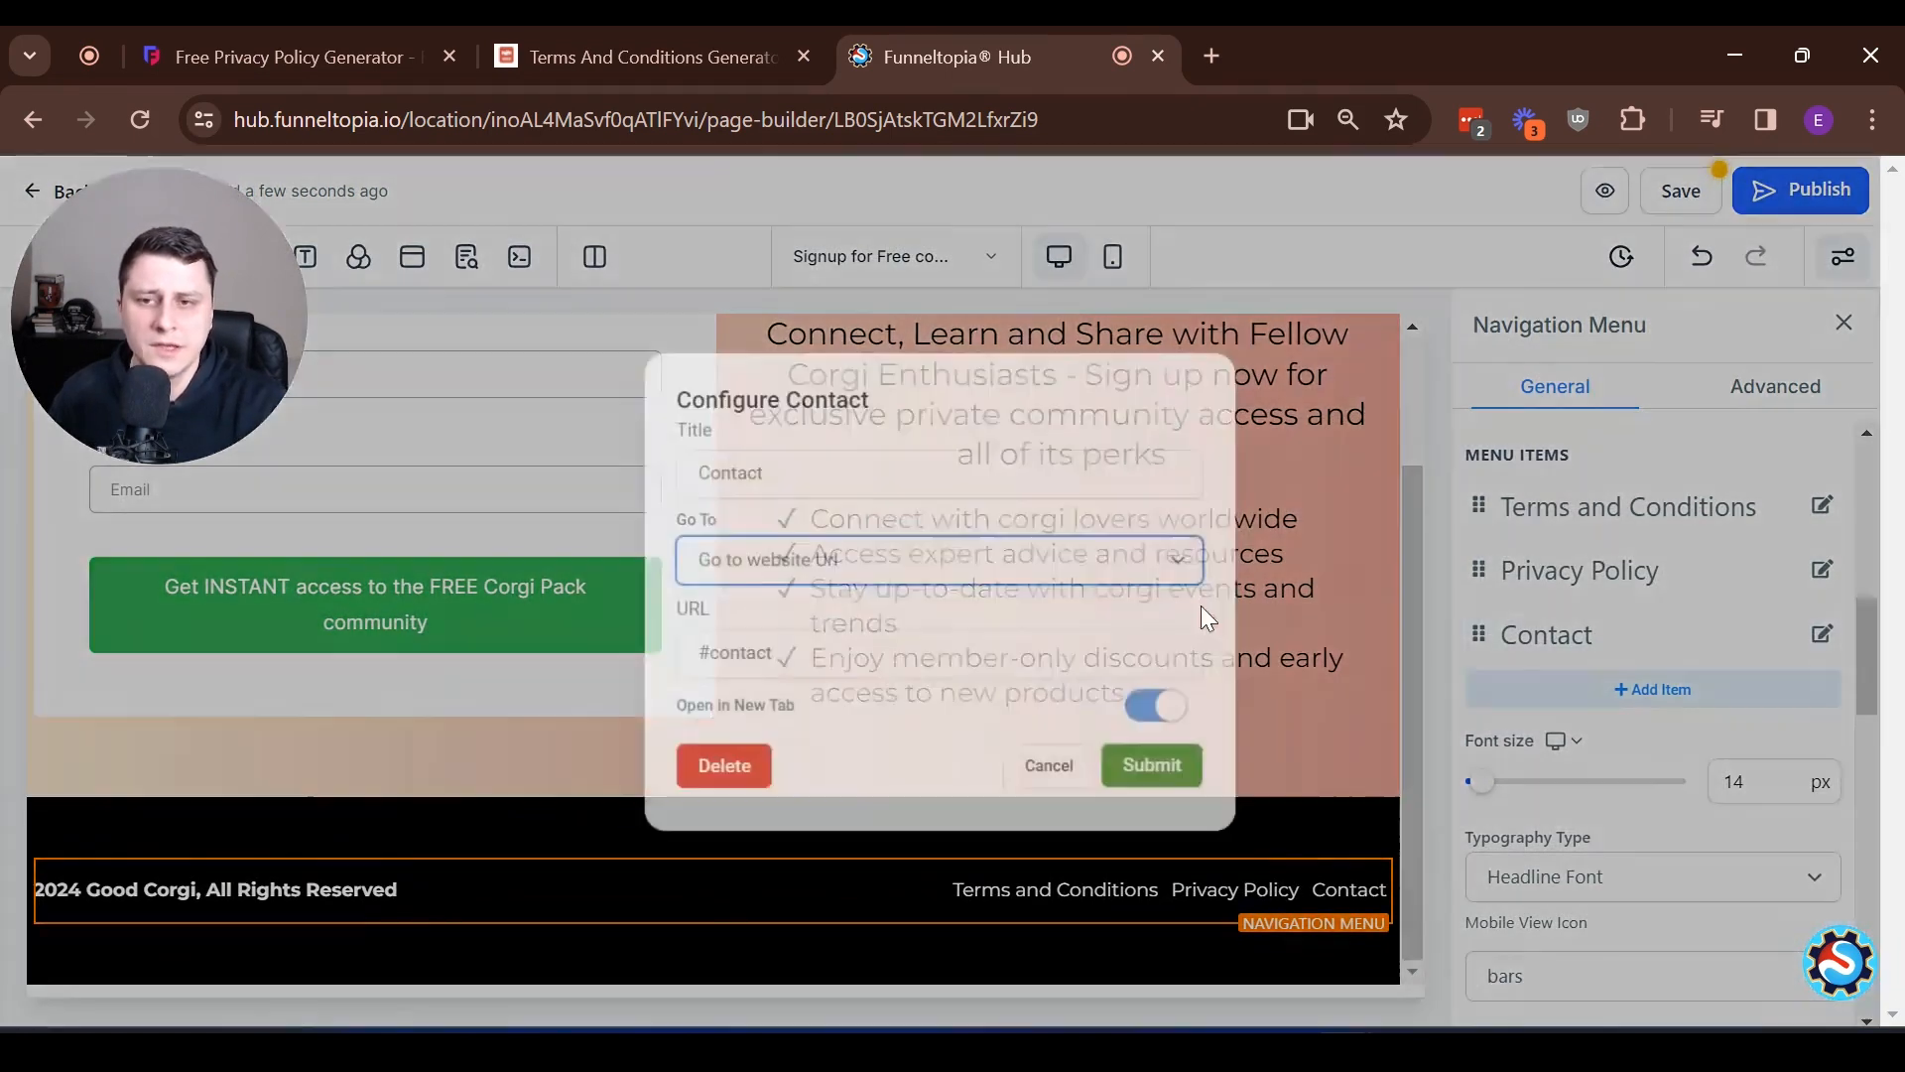
click(899, 478)
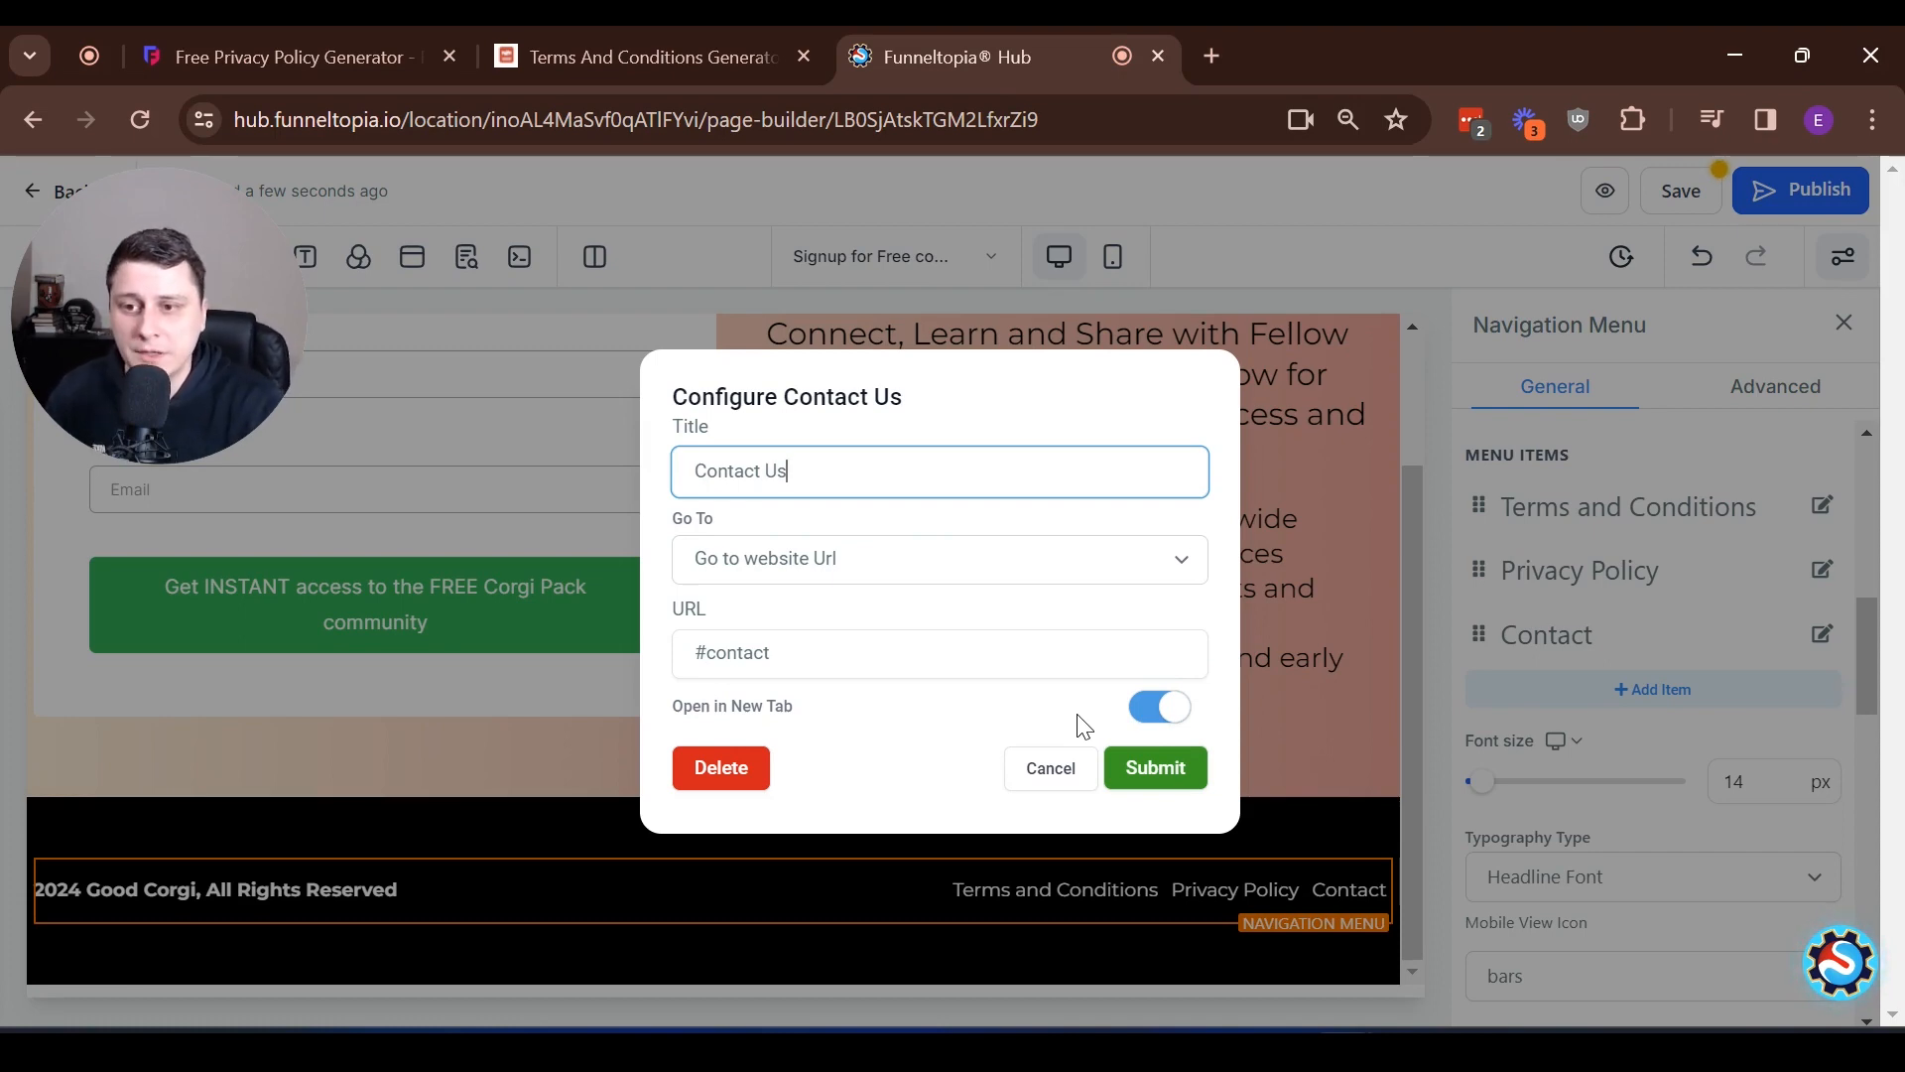
click(1157, 767)
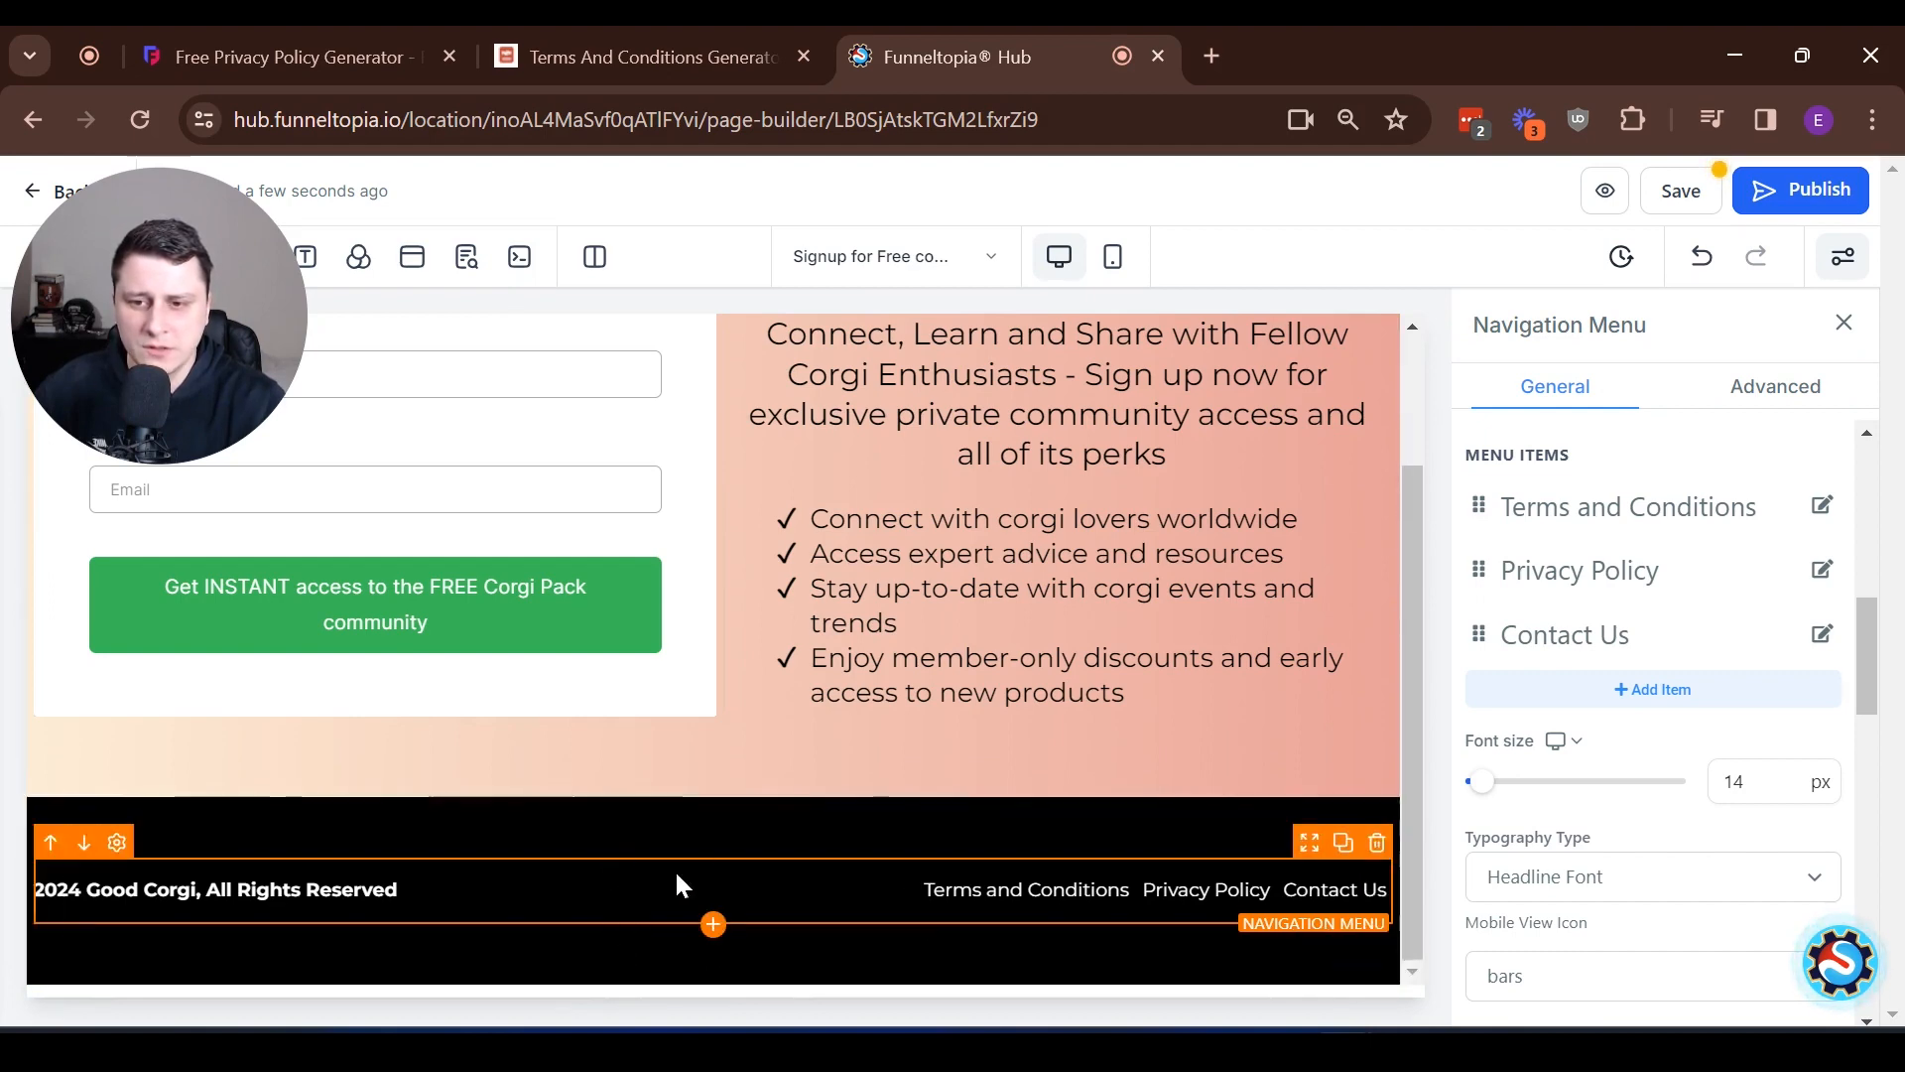
- Set the top and bottom padding of the footer's column to 0 px
click(1110, 814)
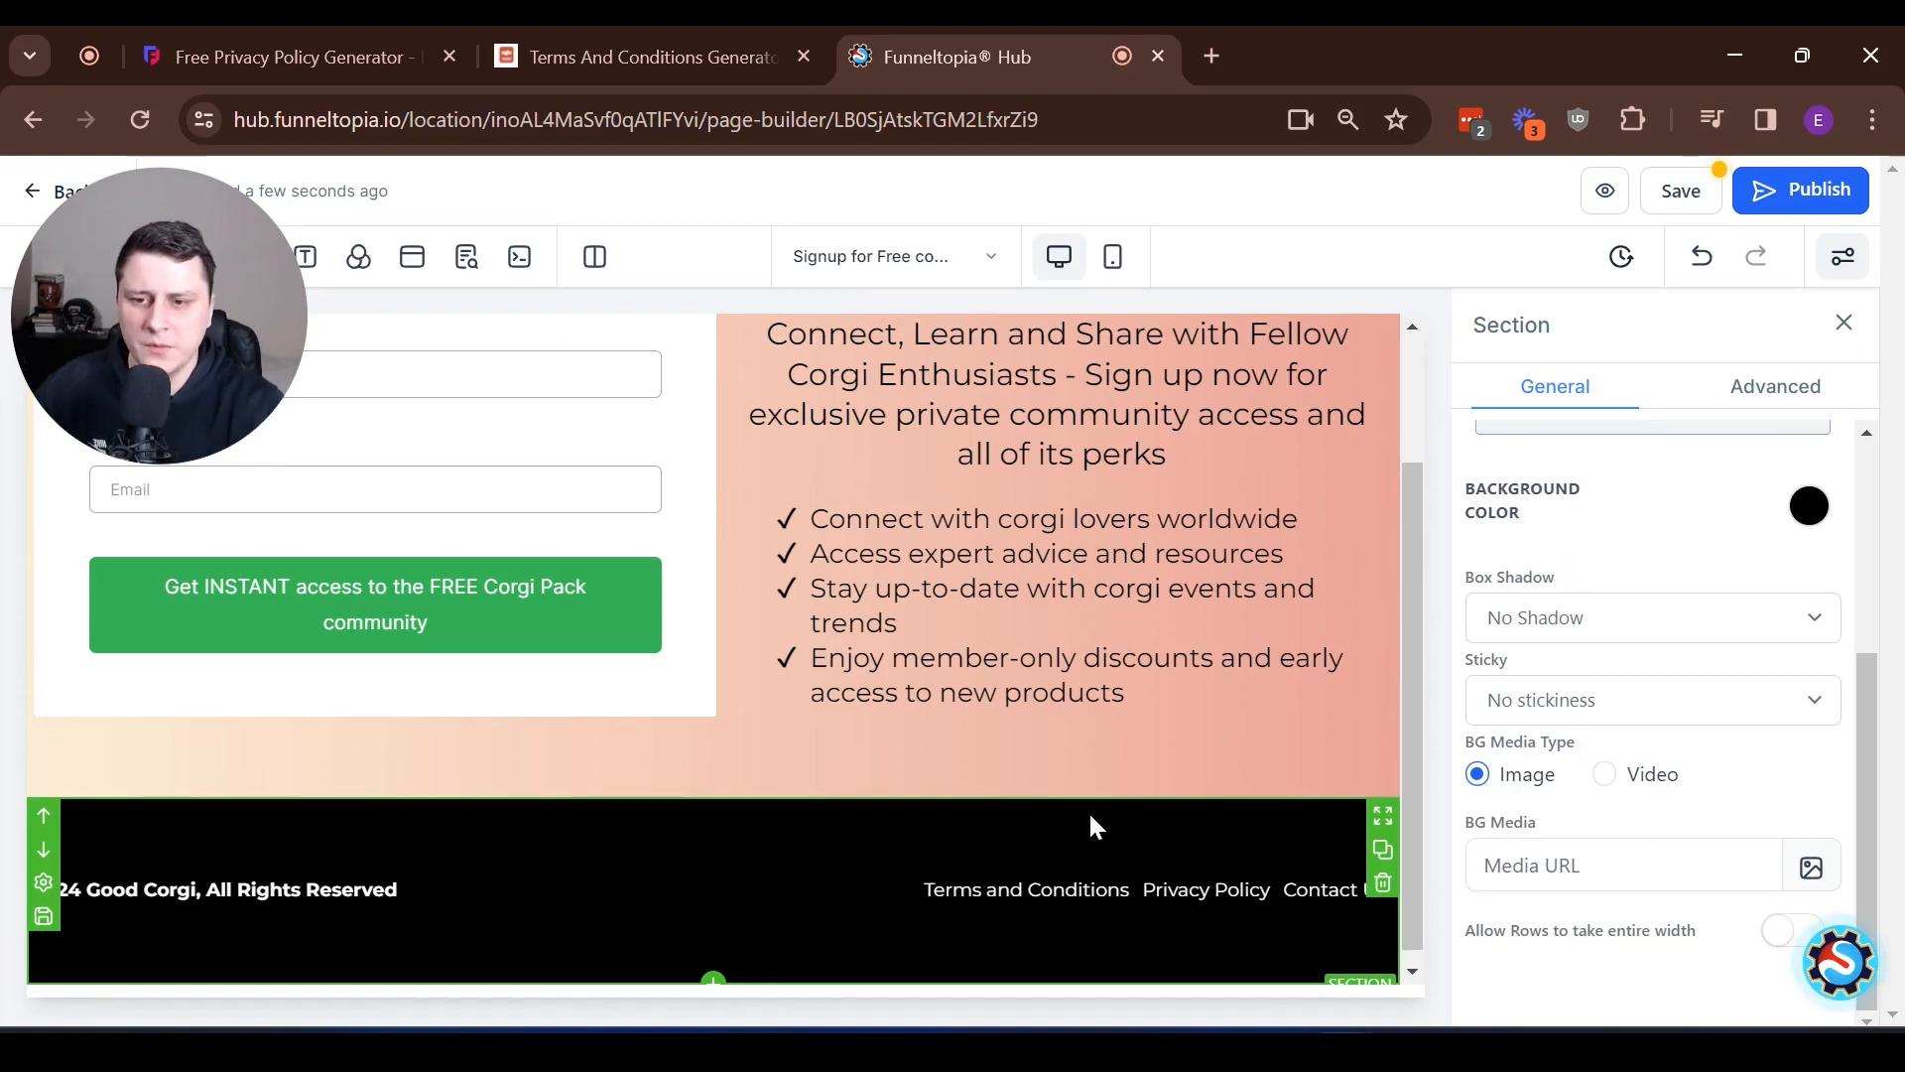
click(887, 877)
click(901, 846)
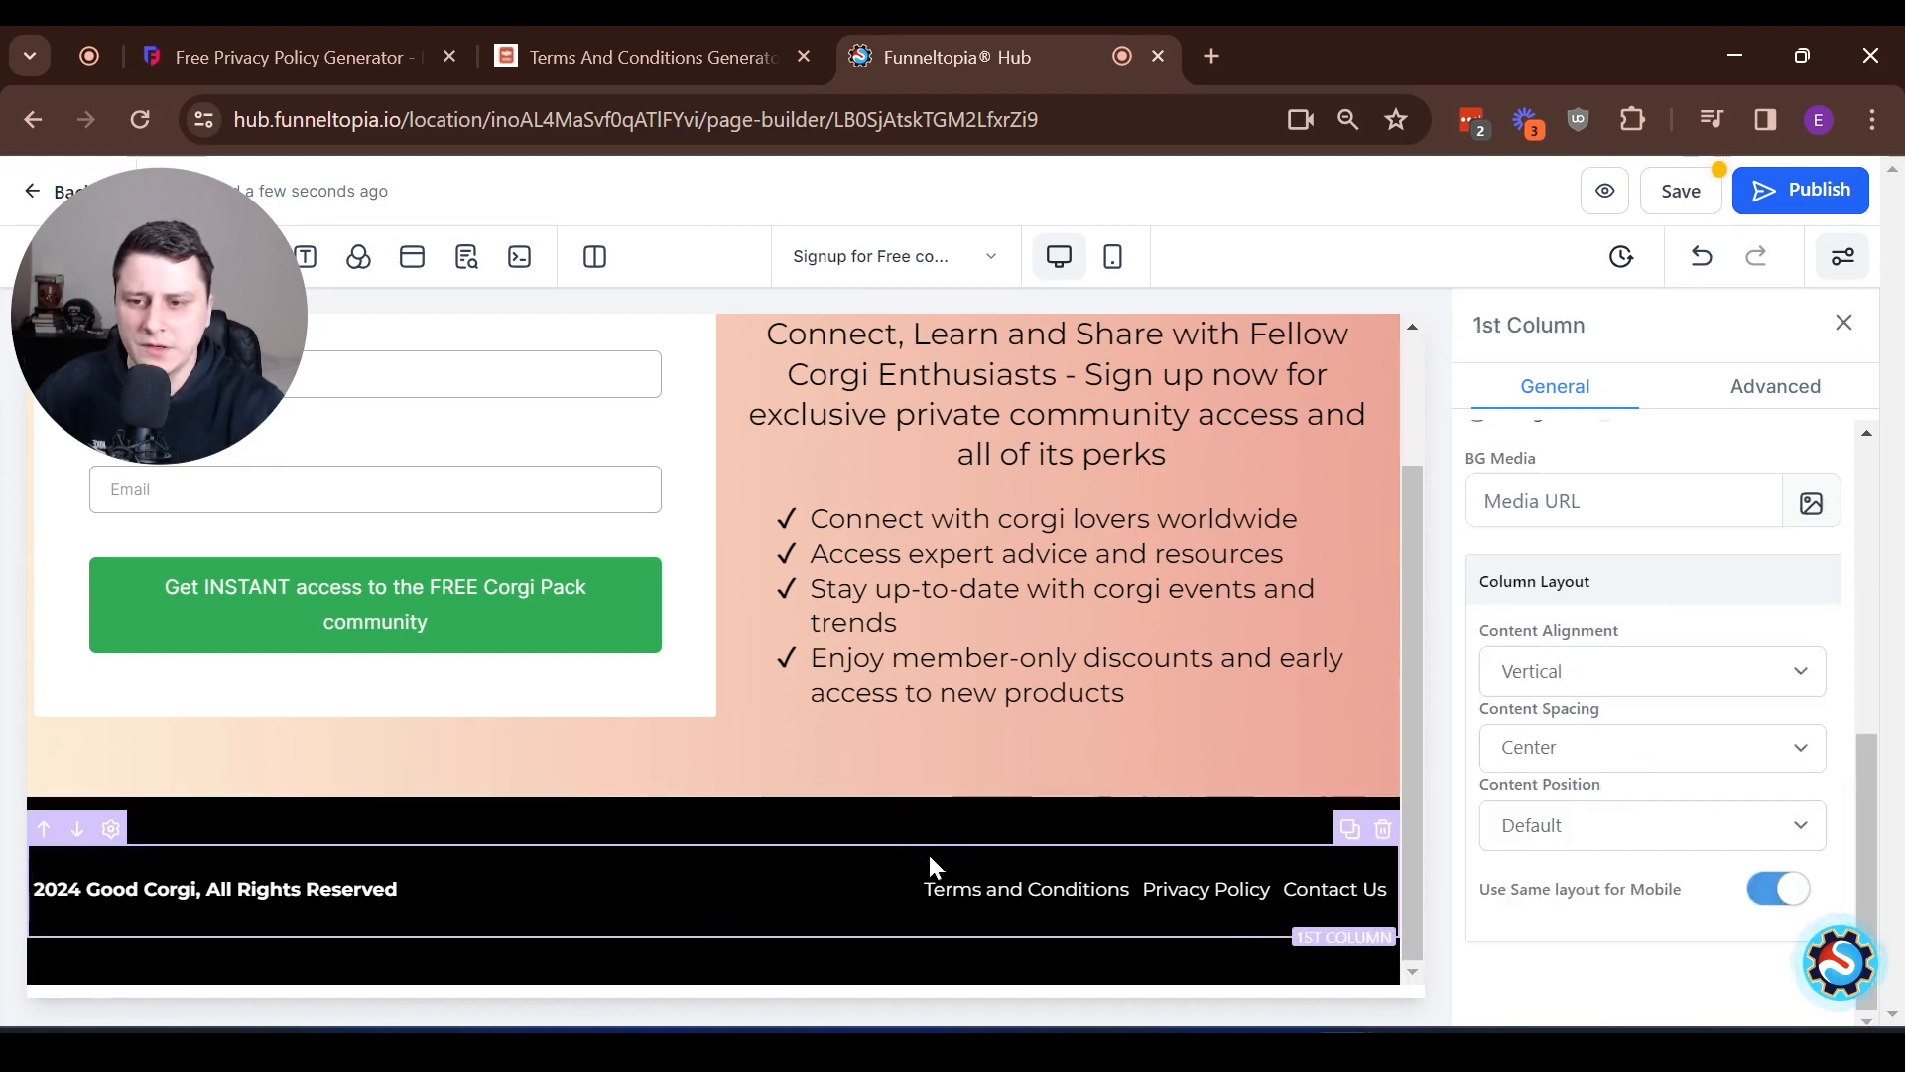
scroll(1608, 779, up, 6)
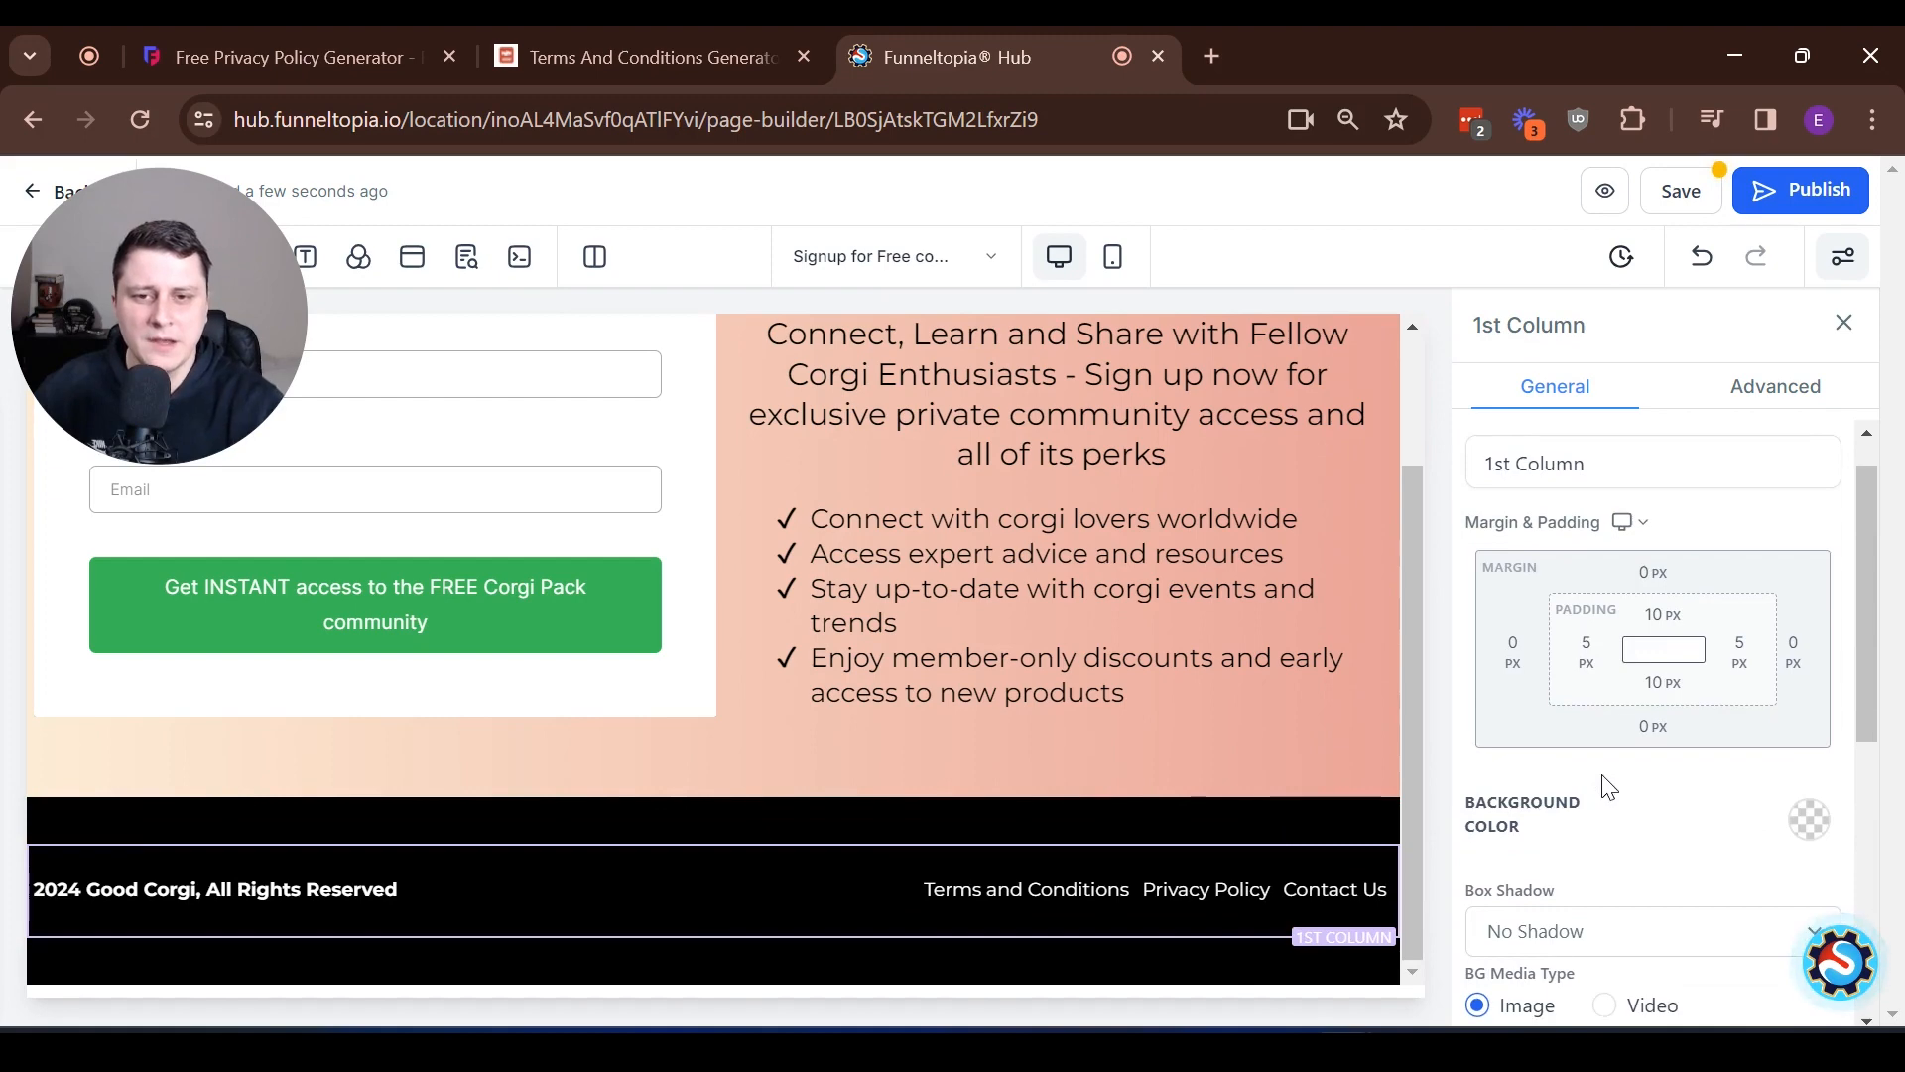
click(1675, 615)
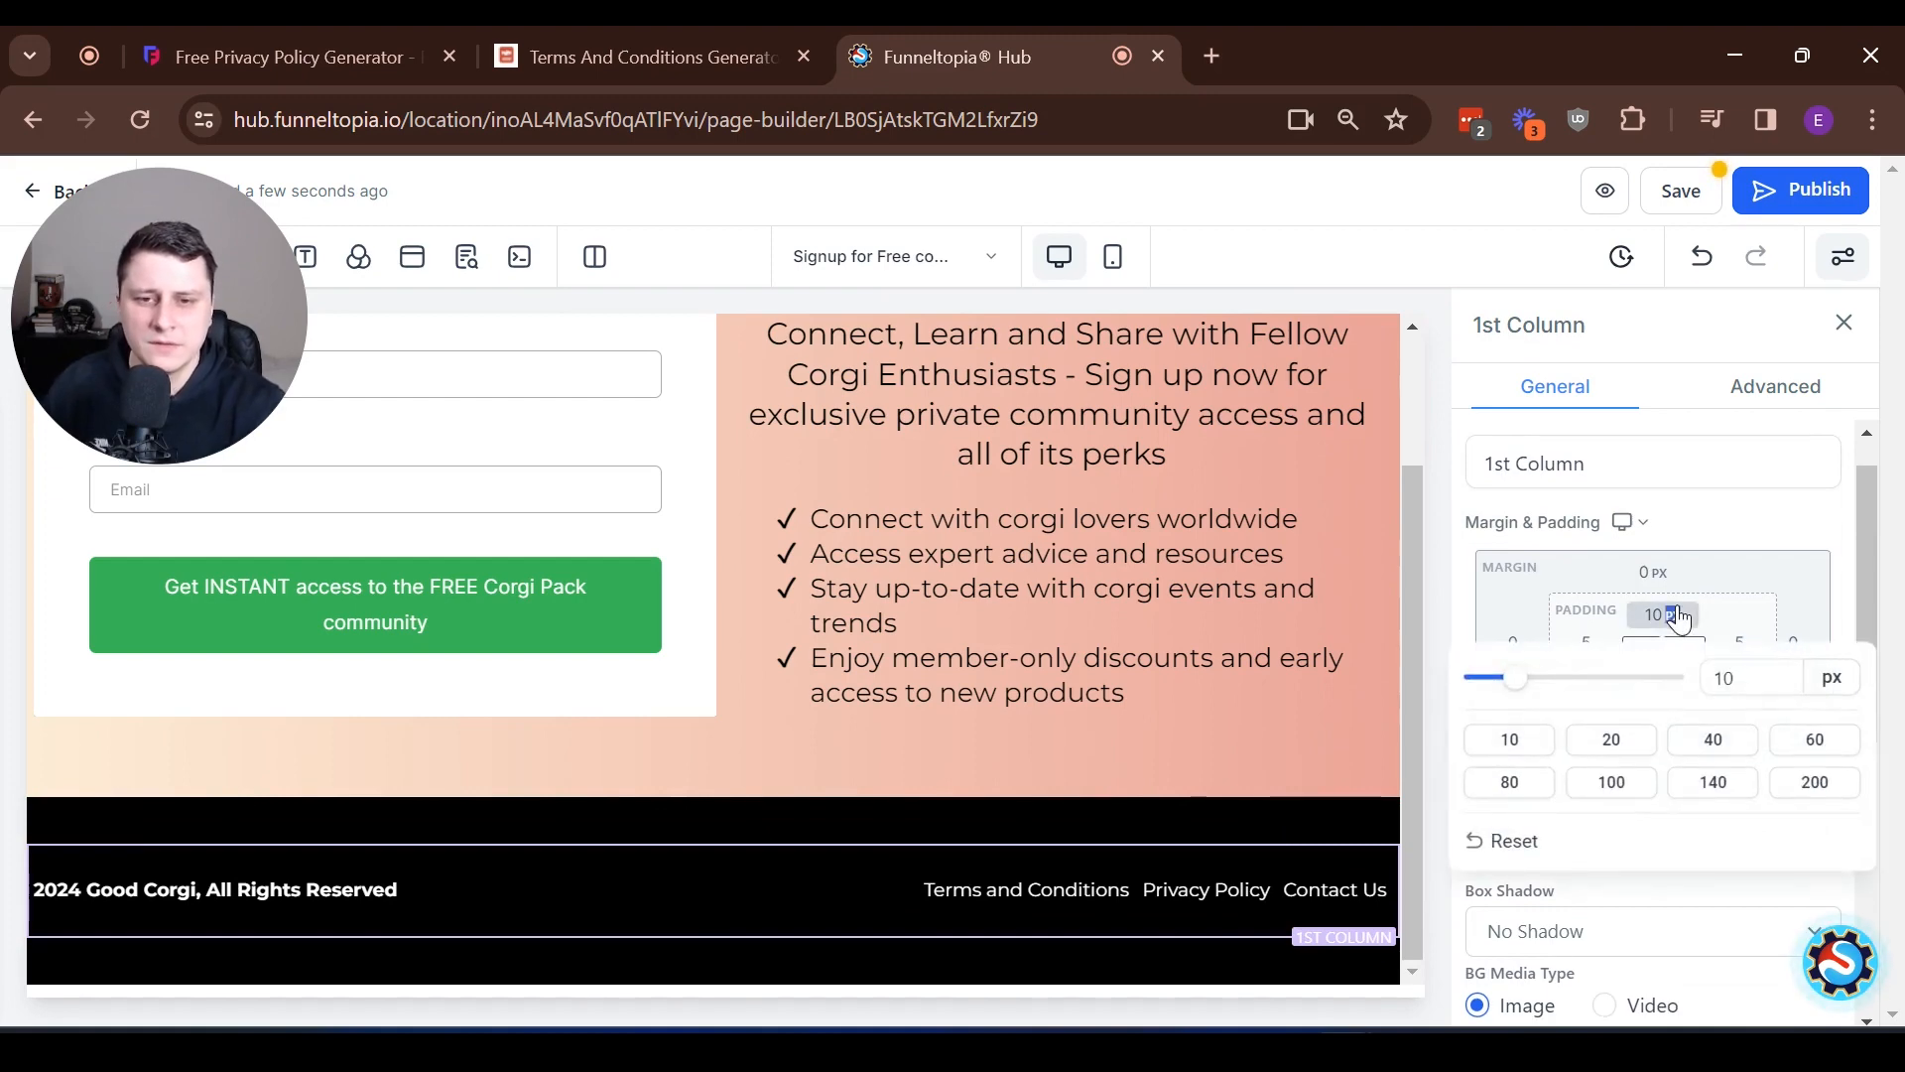
drag(1505, 680, 1472, 681)
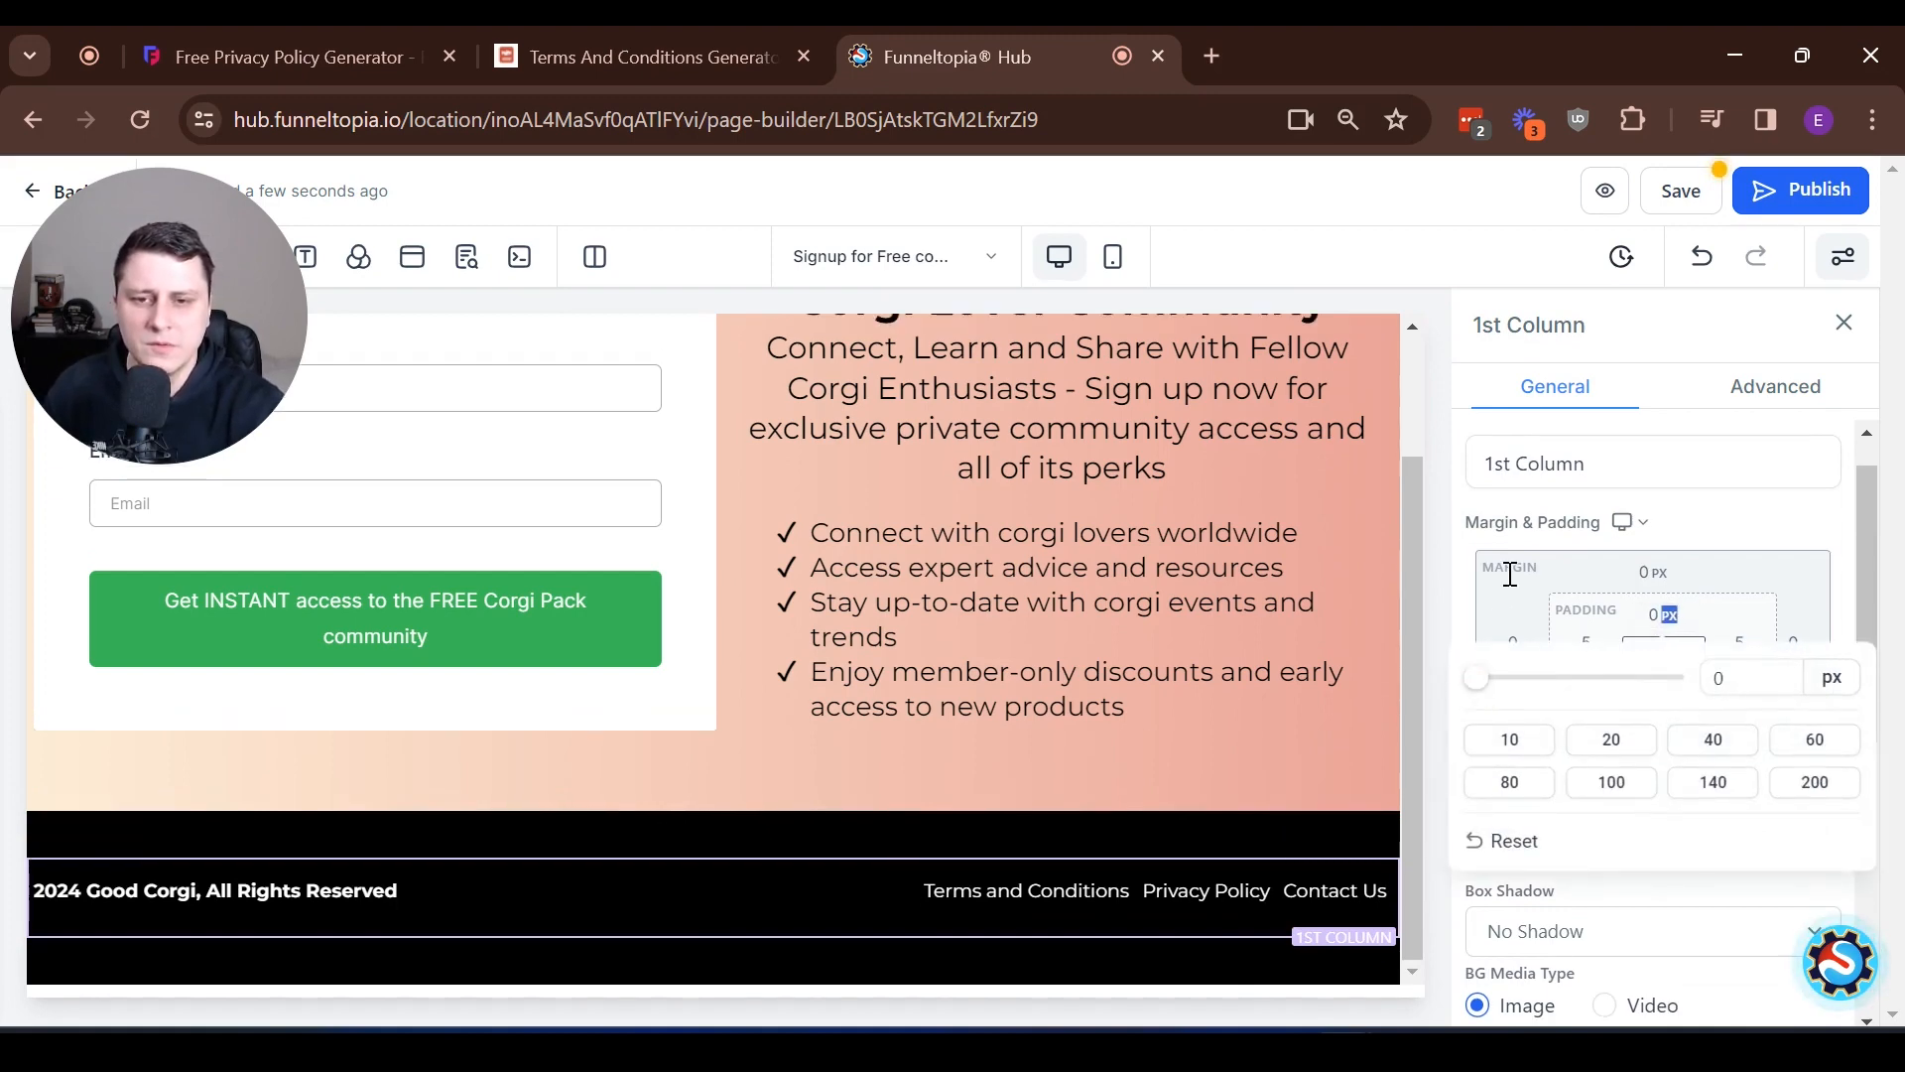
click(1664, 683)
drag(1544, 744, 1469, 747)
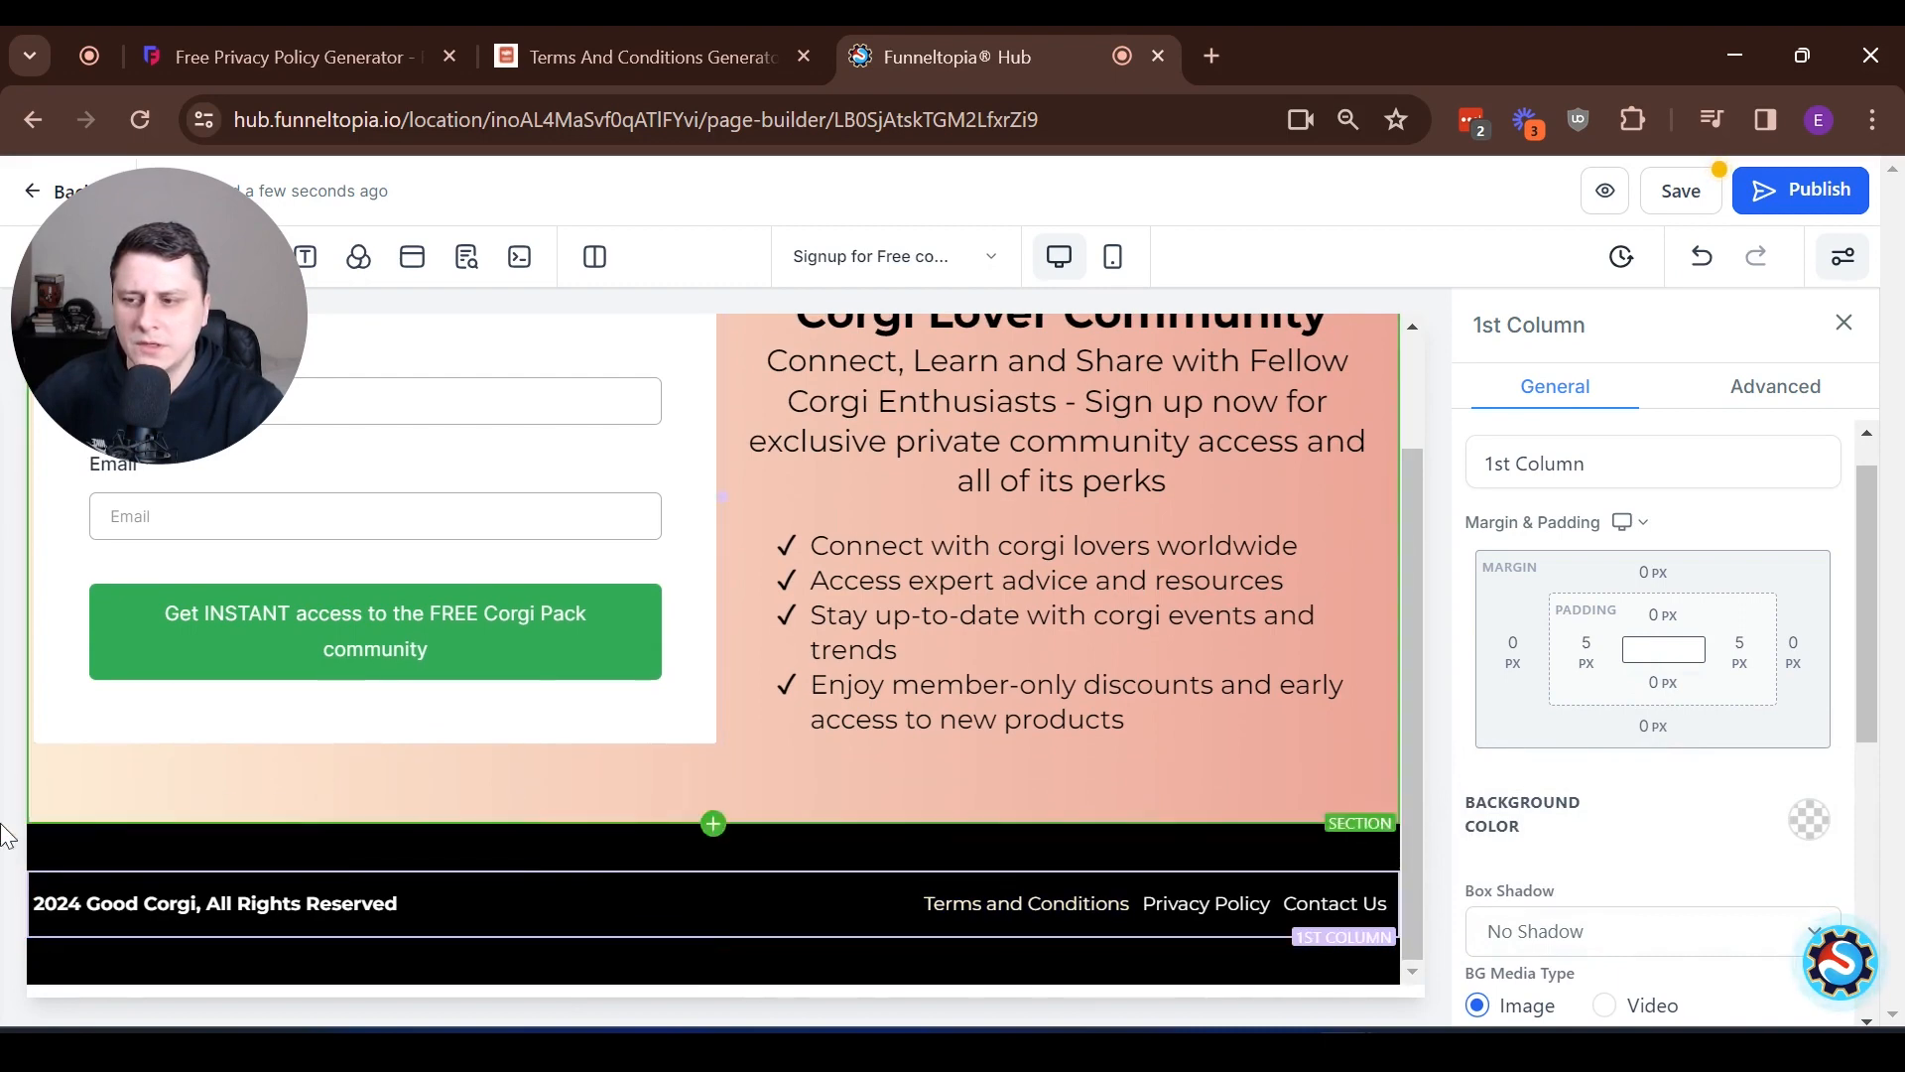
- Save the black footer section as an asset named "Default footer" in Global Sections
scroll(149, 839, down, 1)
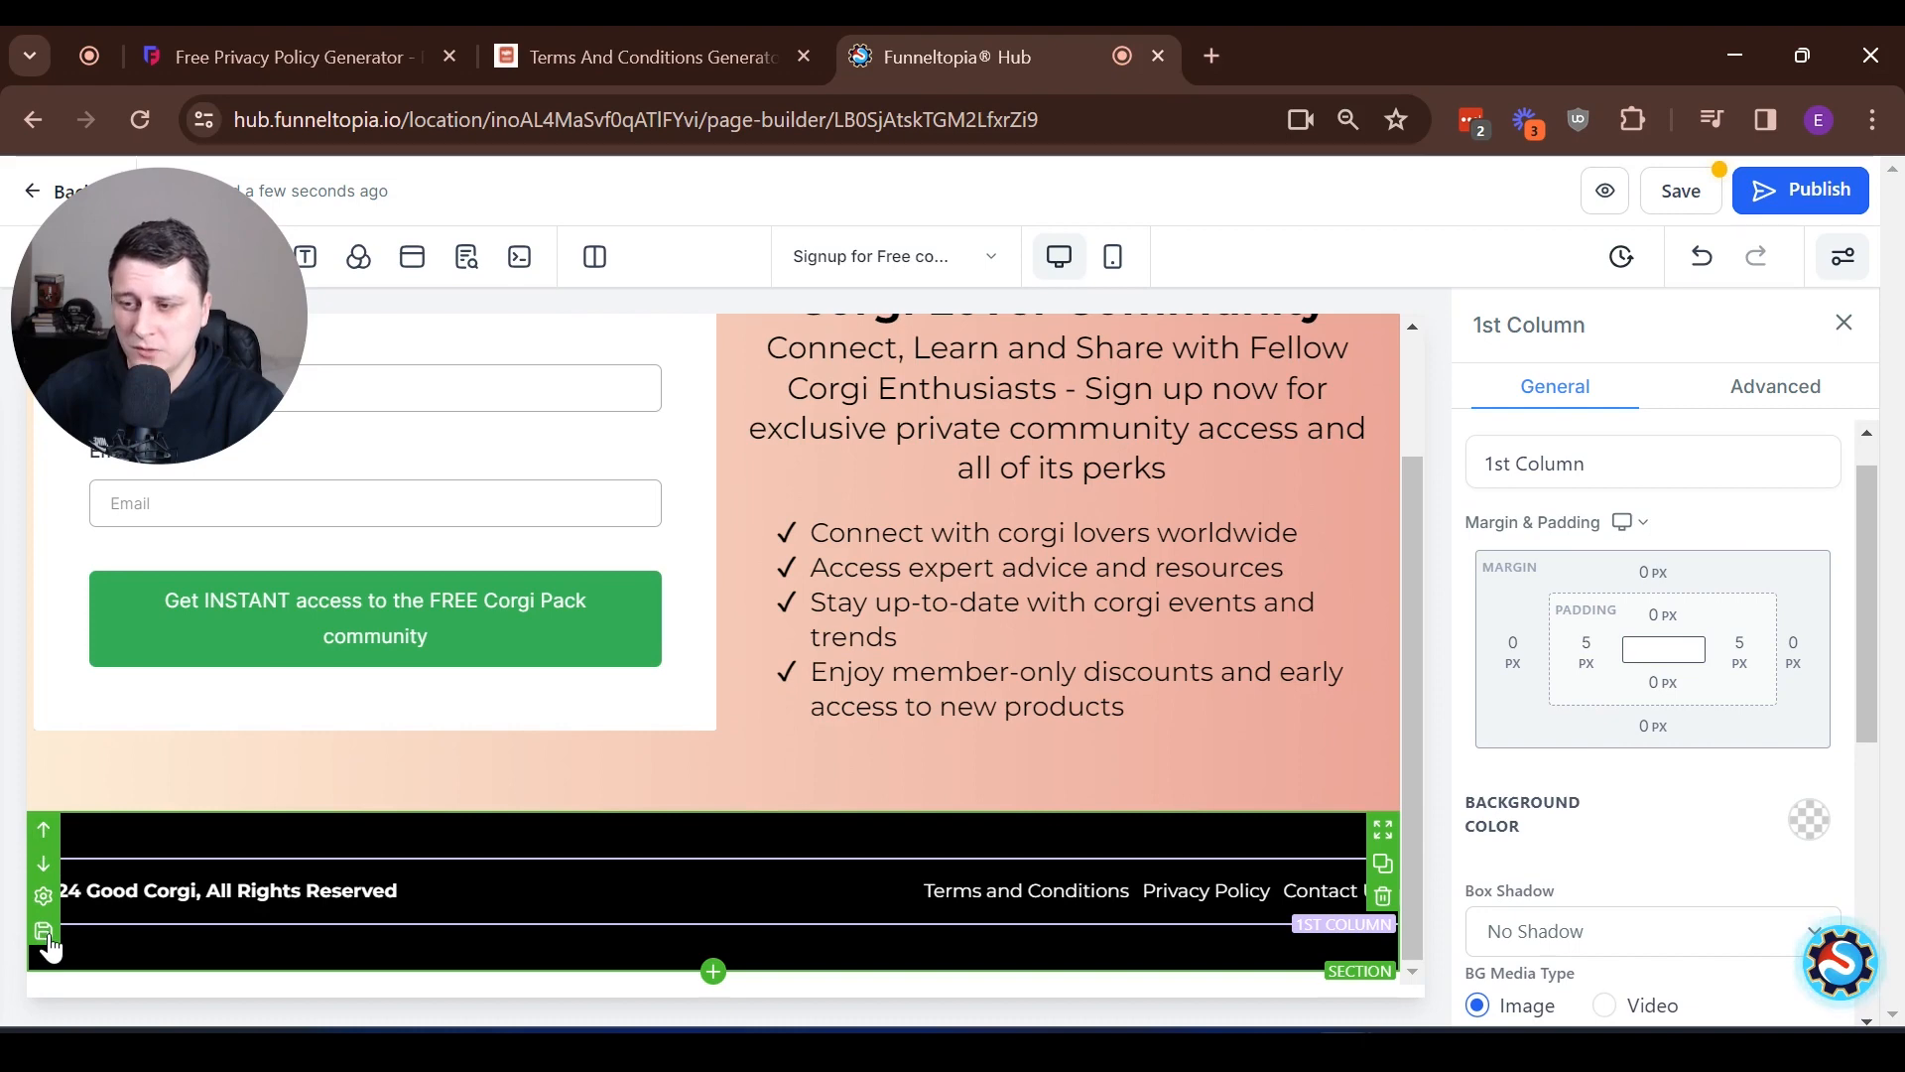
click(43, 933)
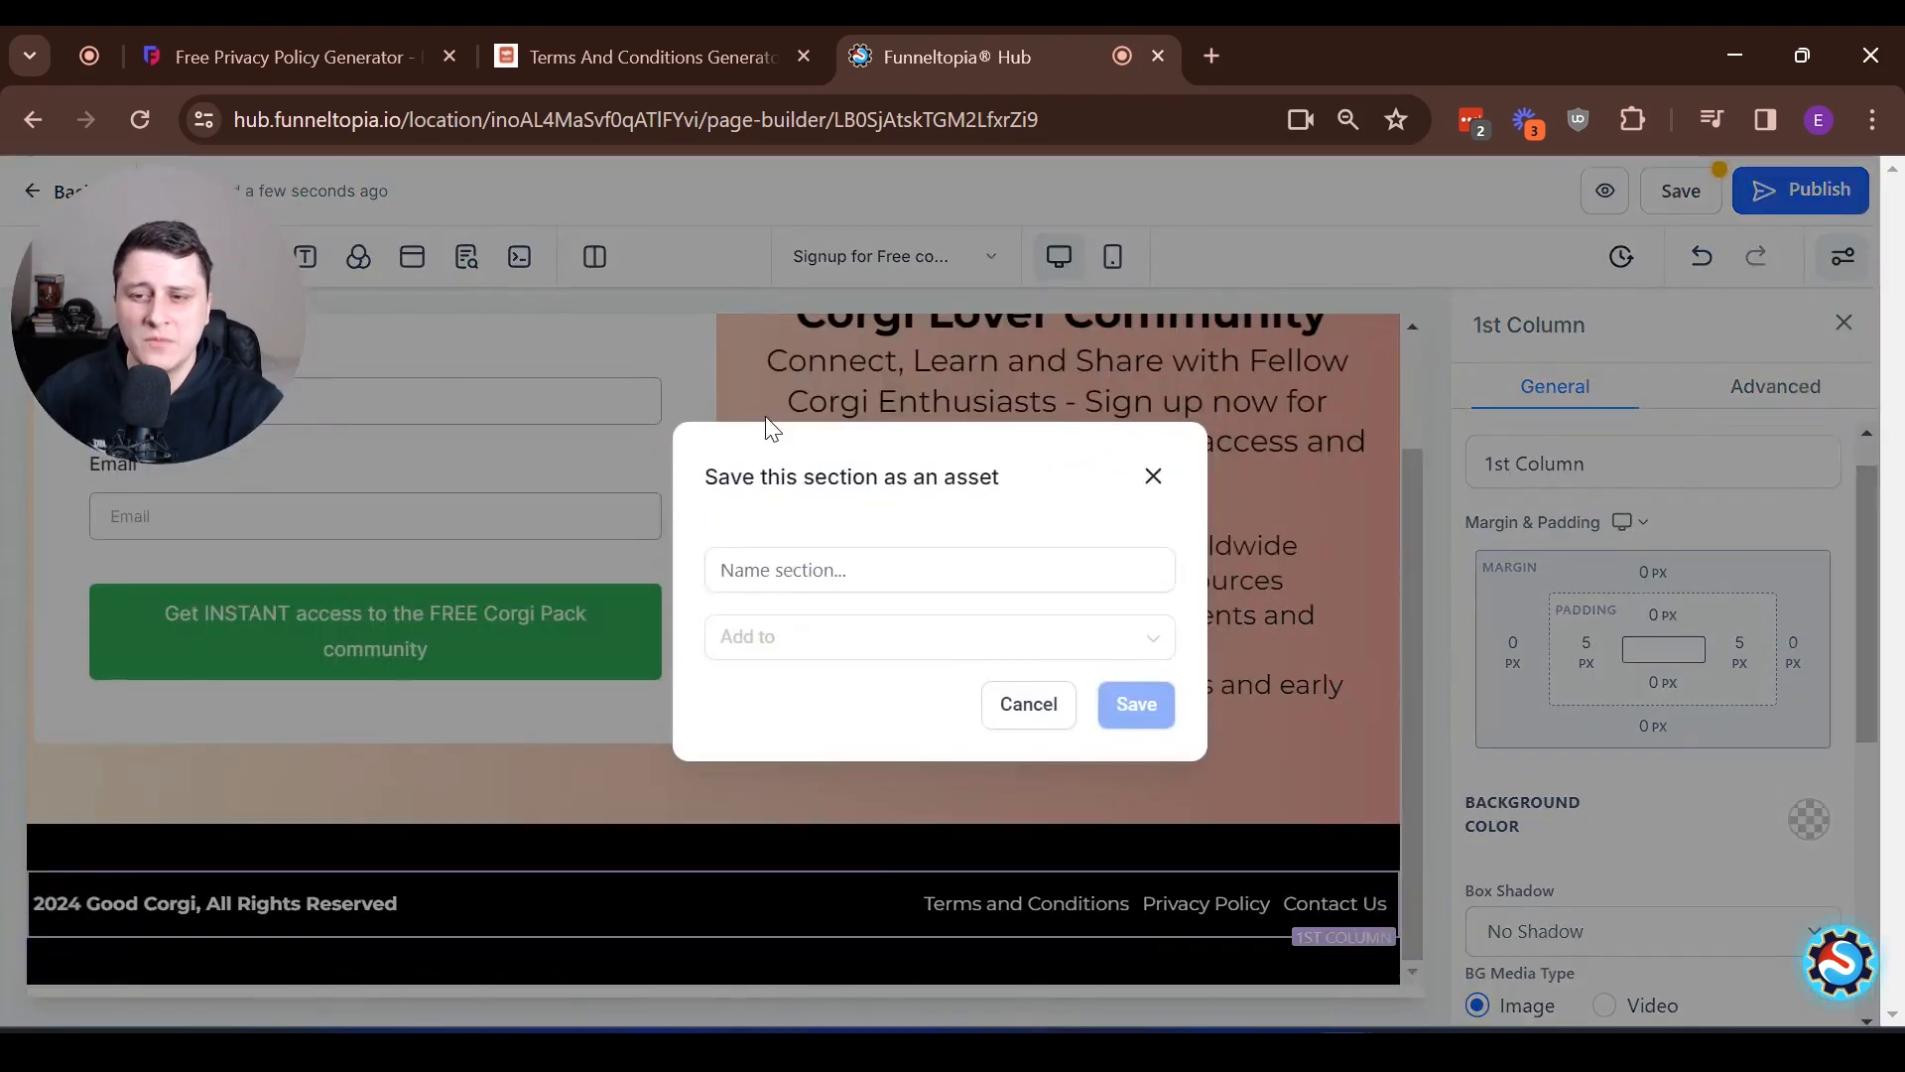
click(800, 571)
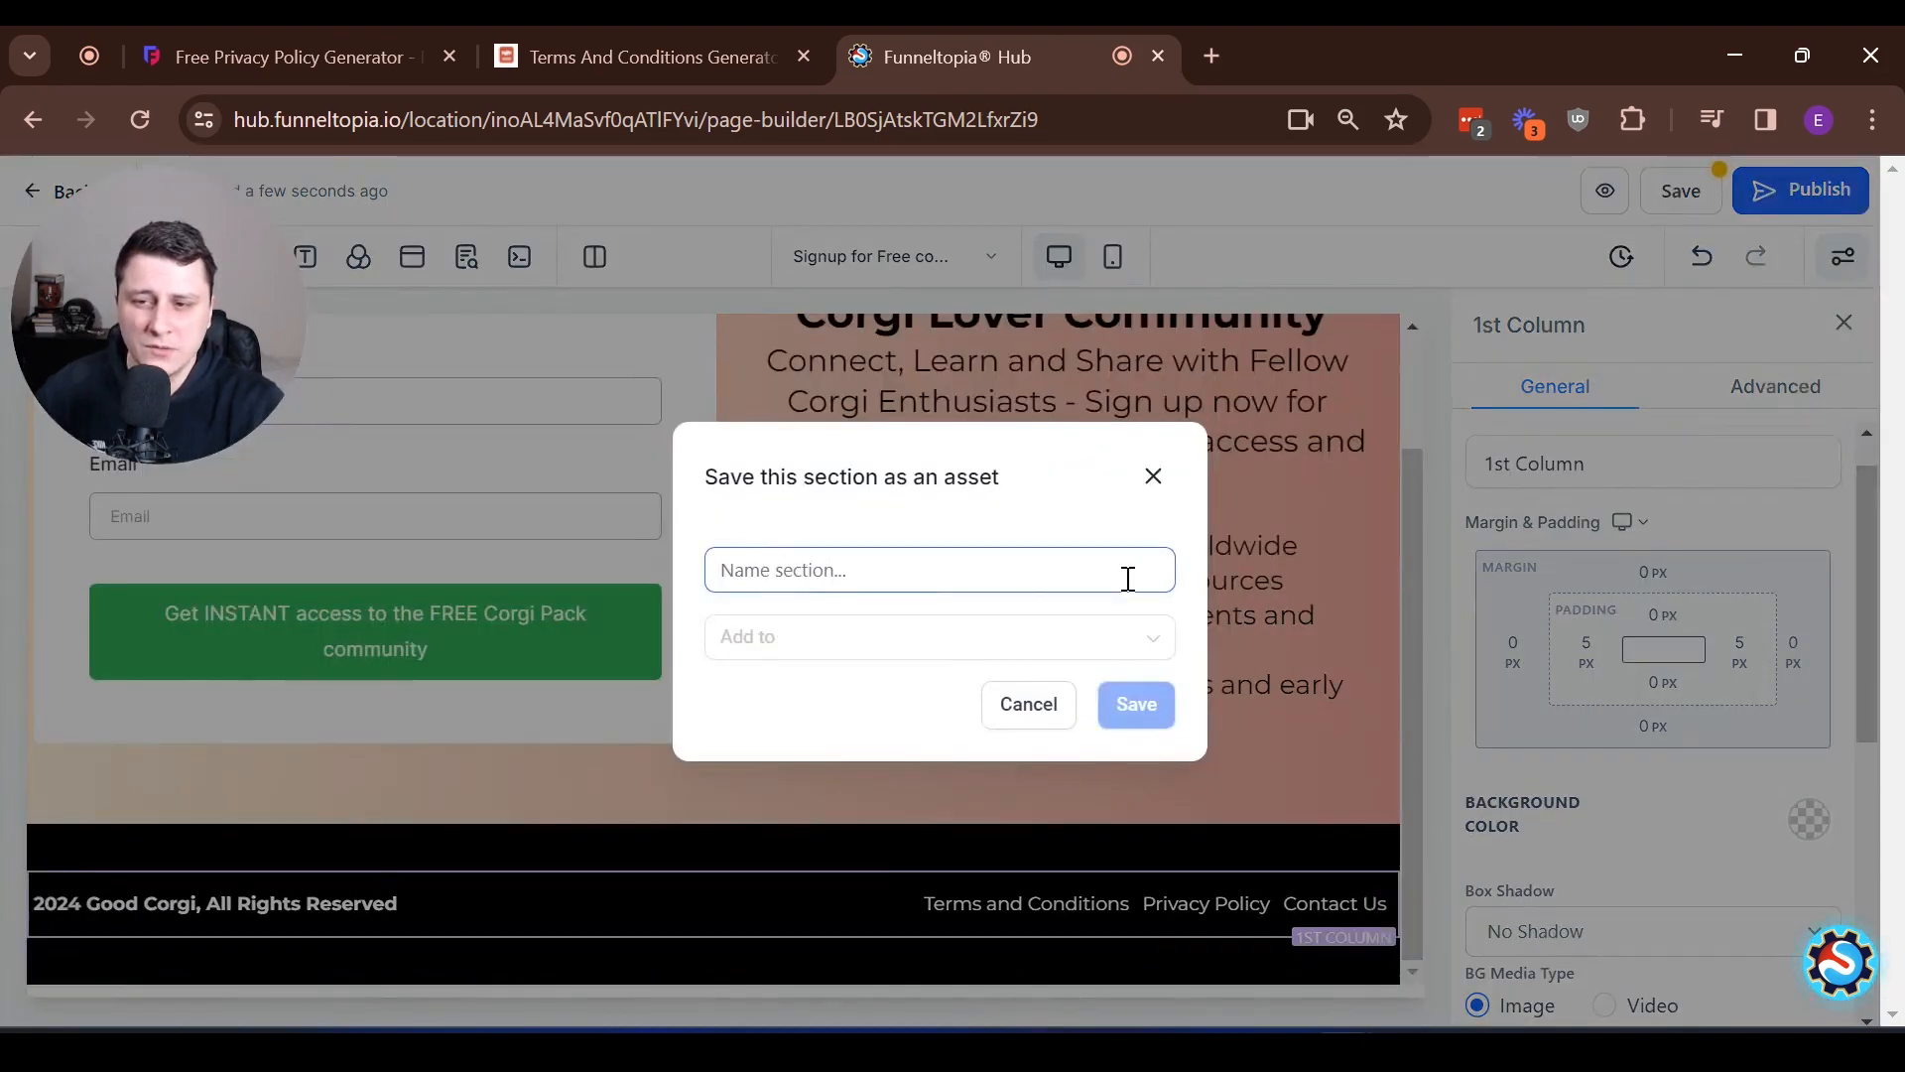
text(Default footer)
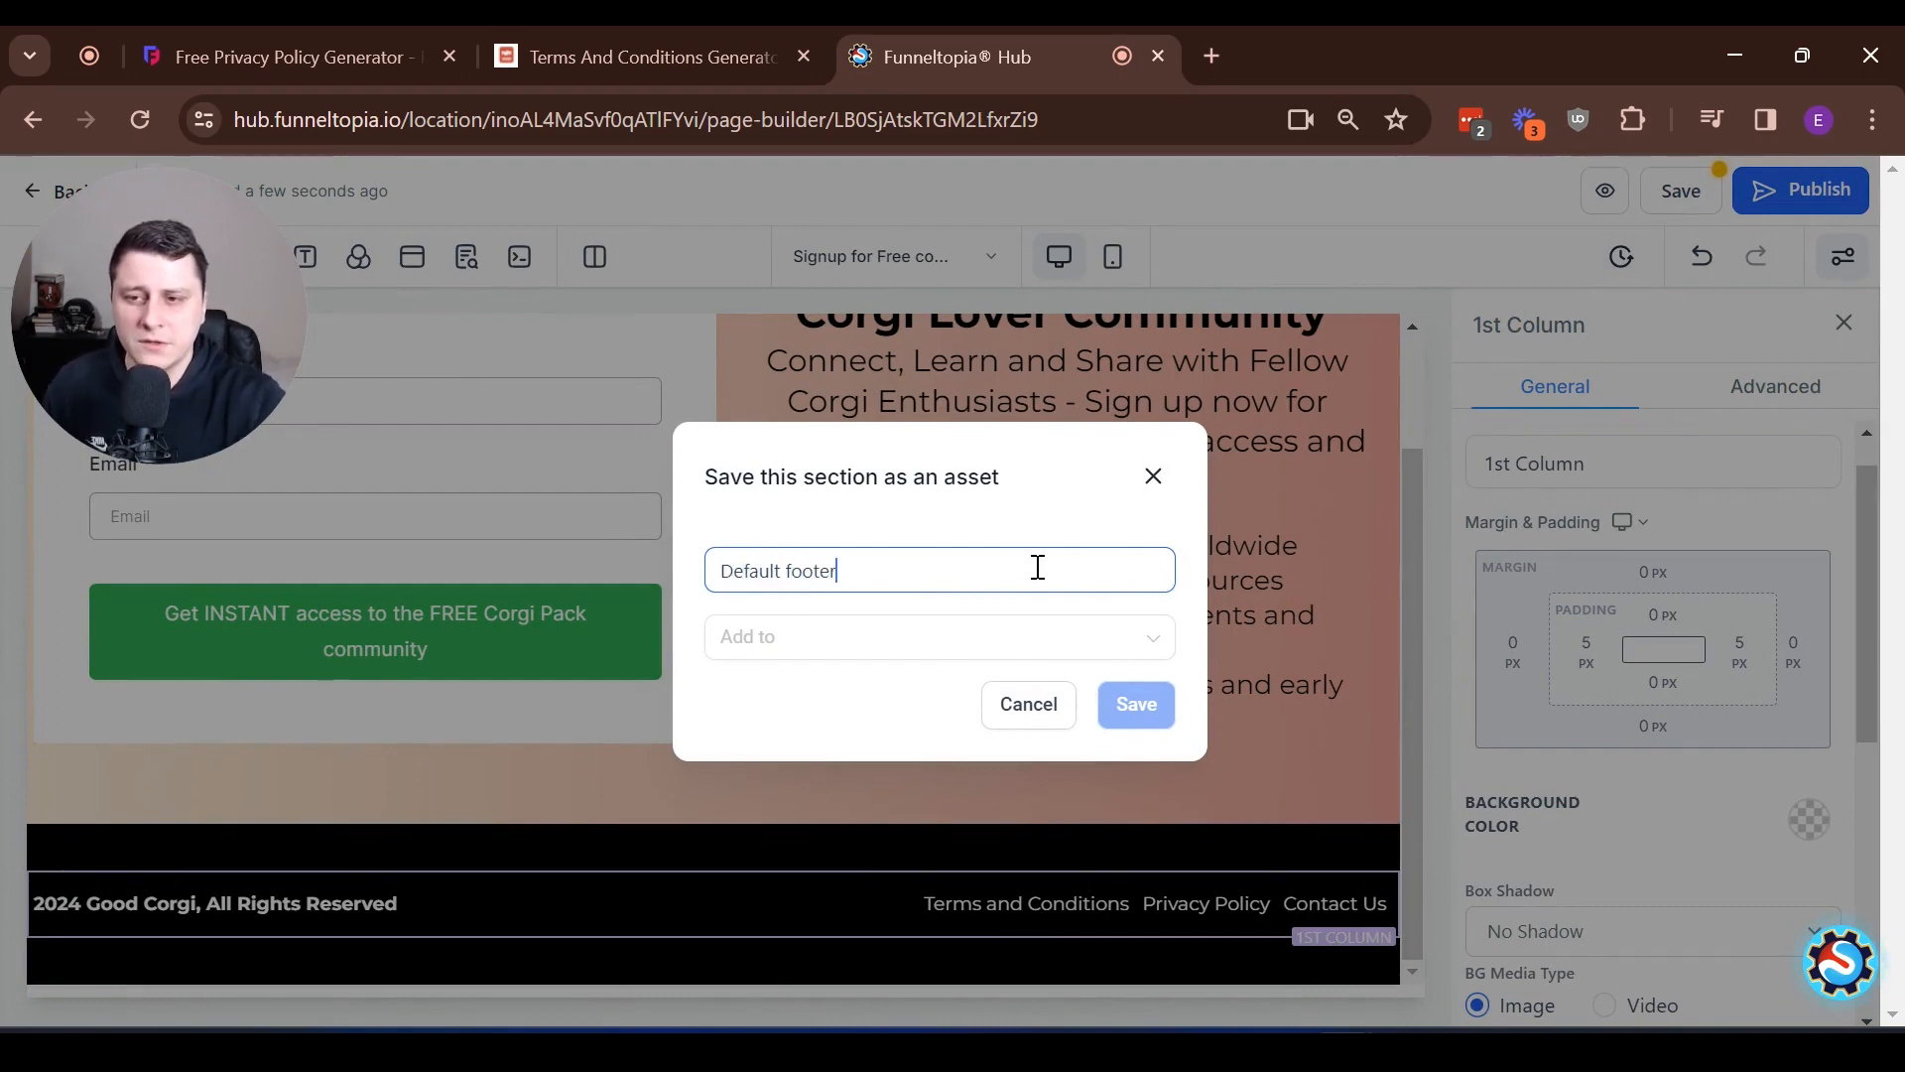
click(863, 637)
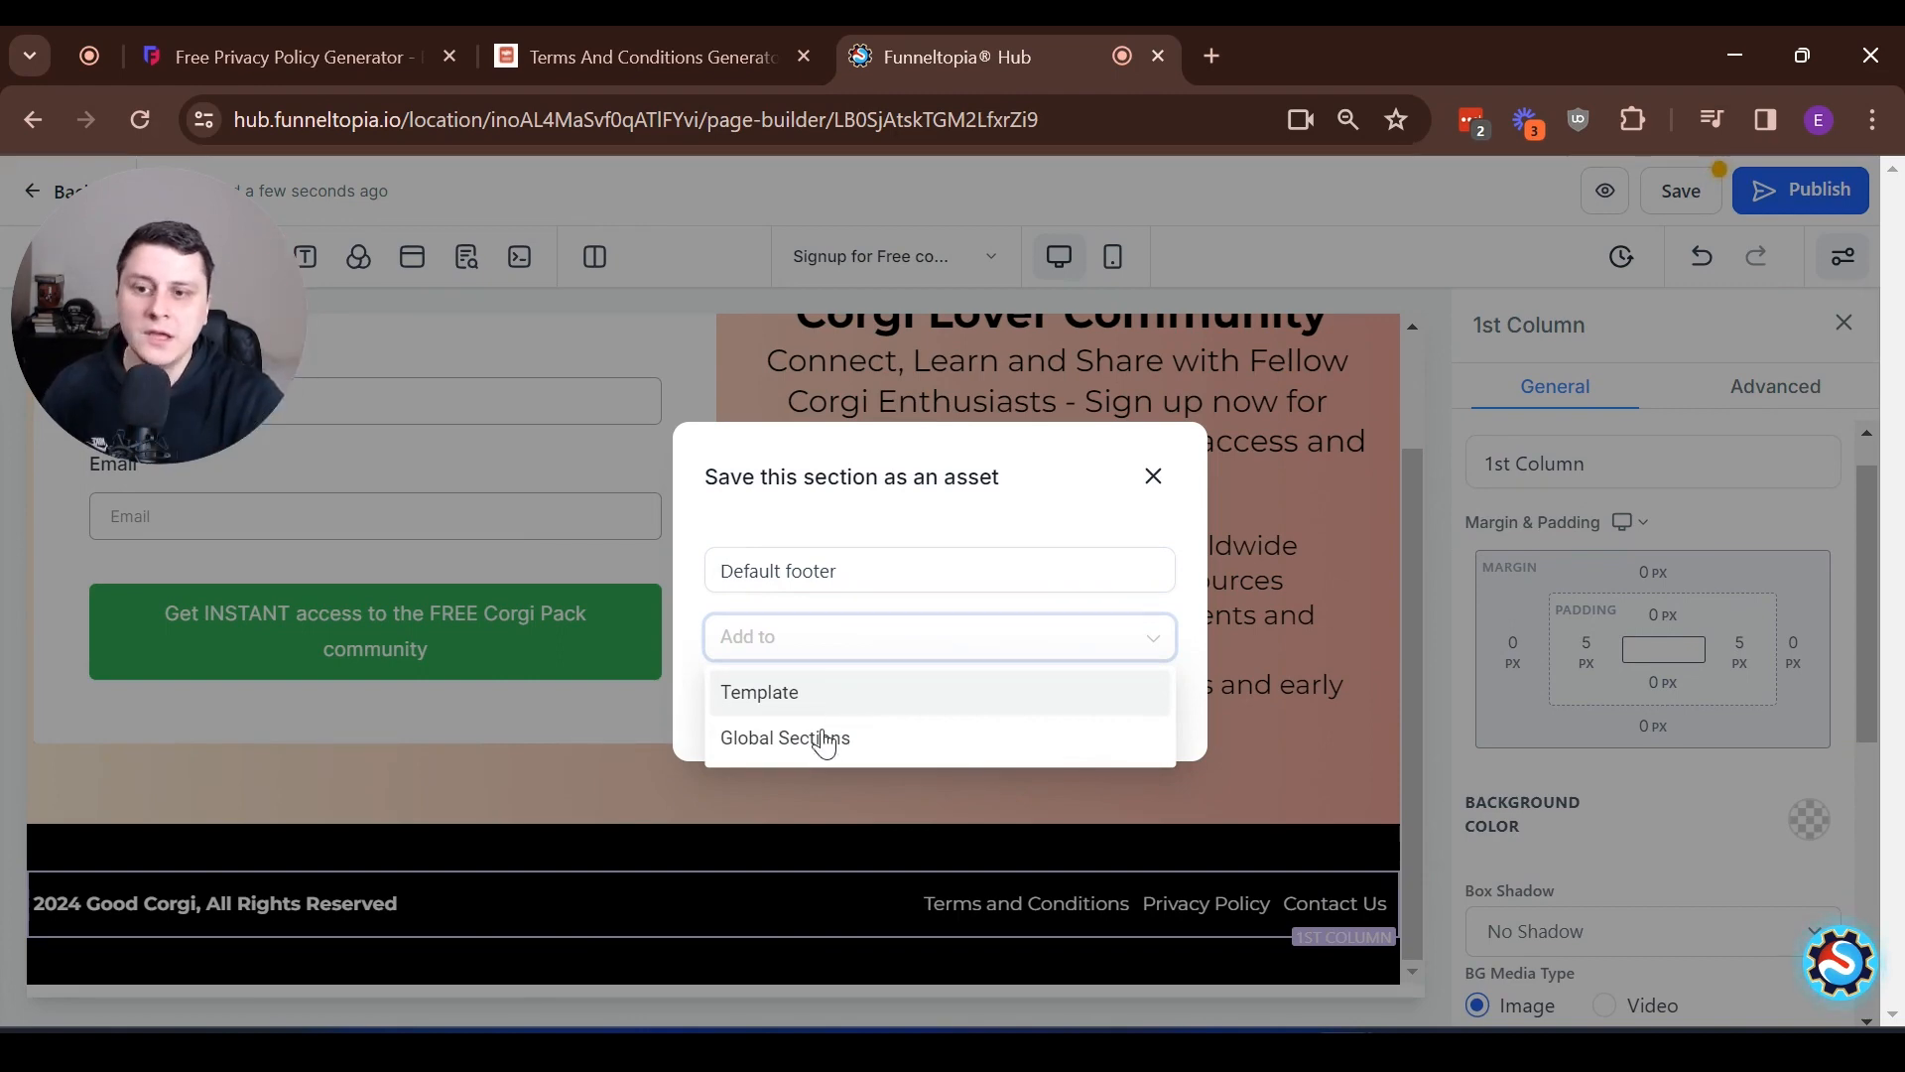
click(838, 736)
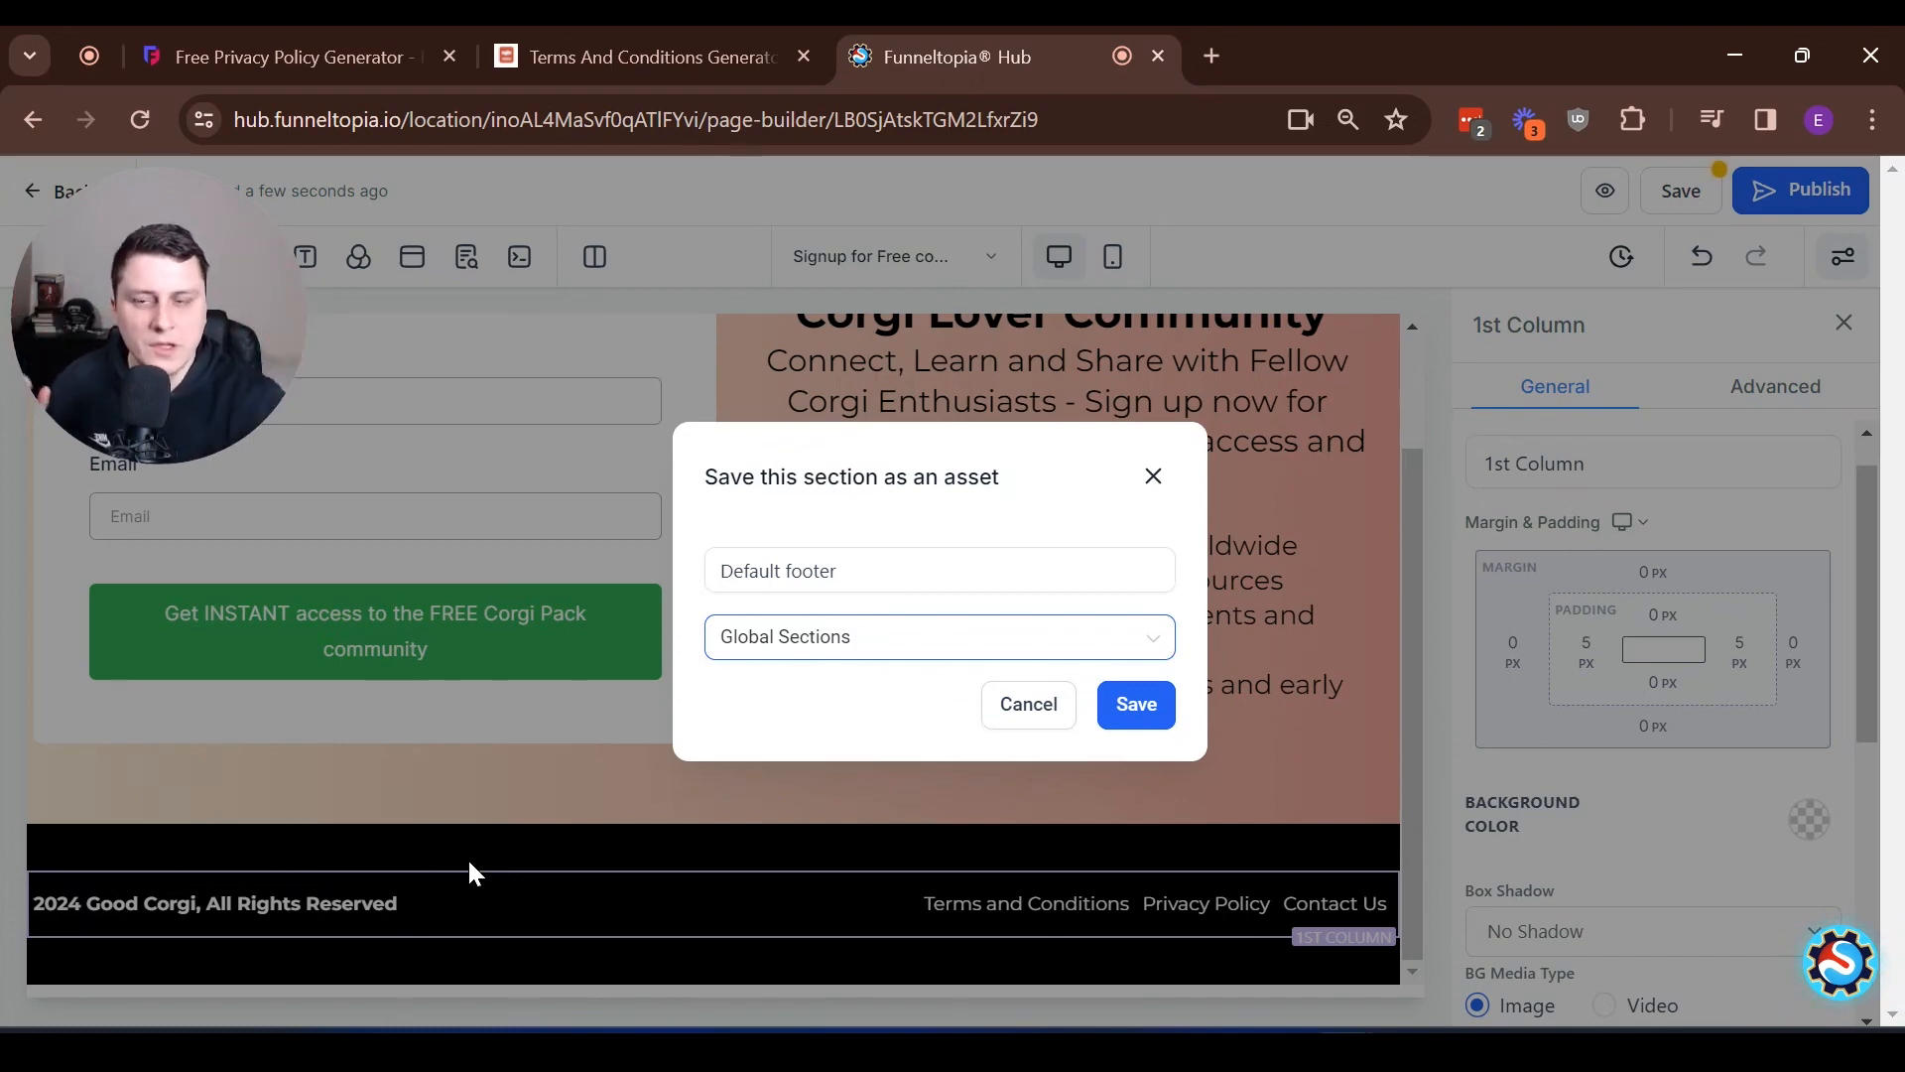
click(1136, 704)
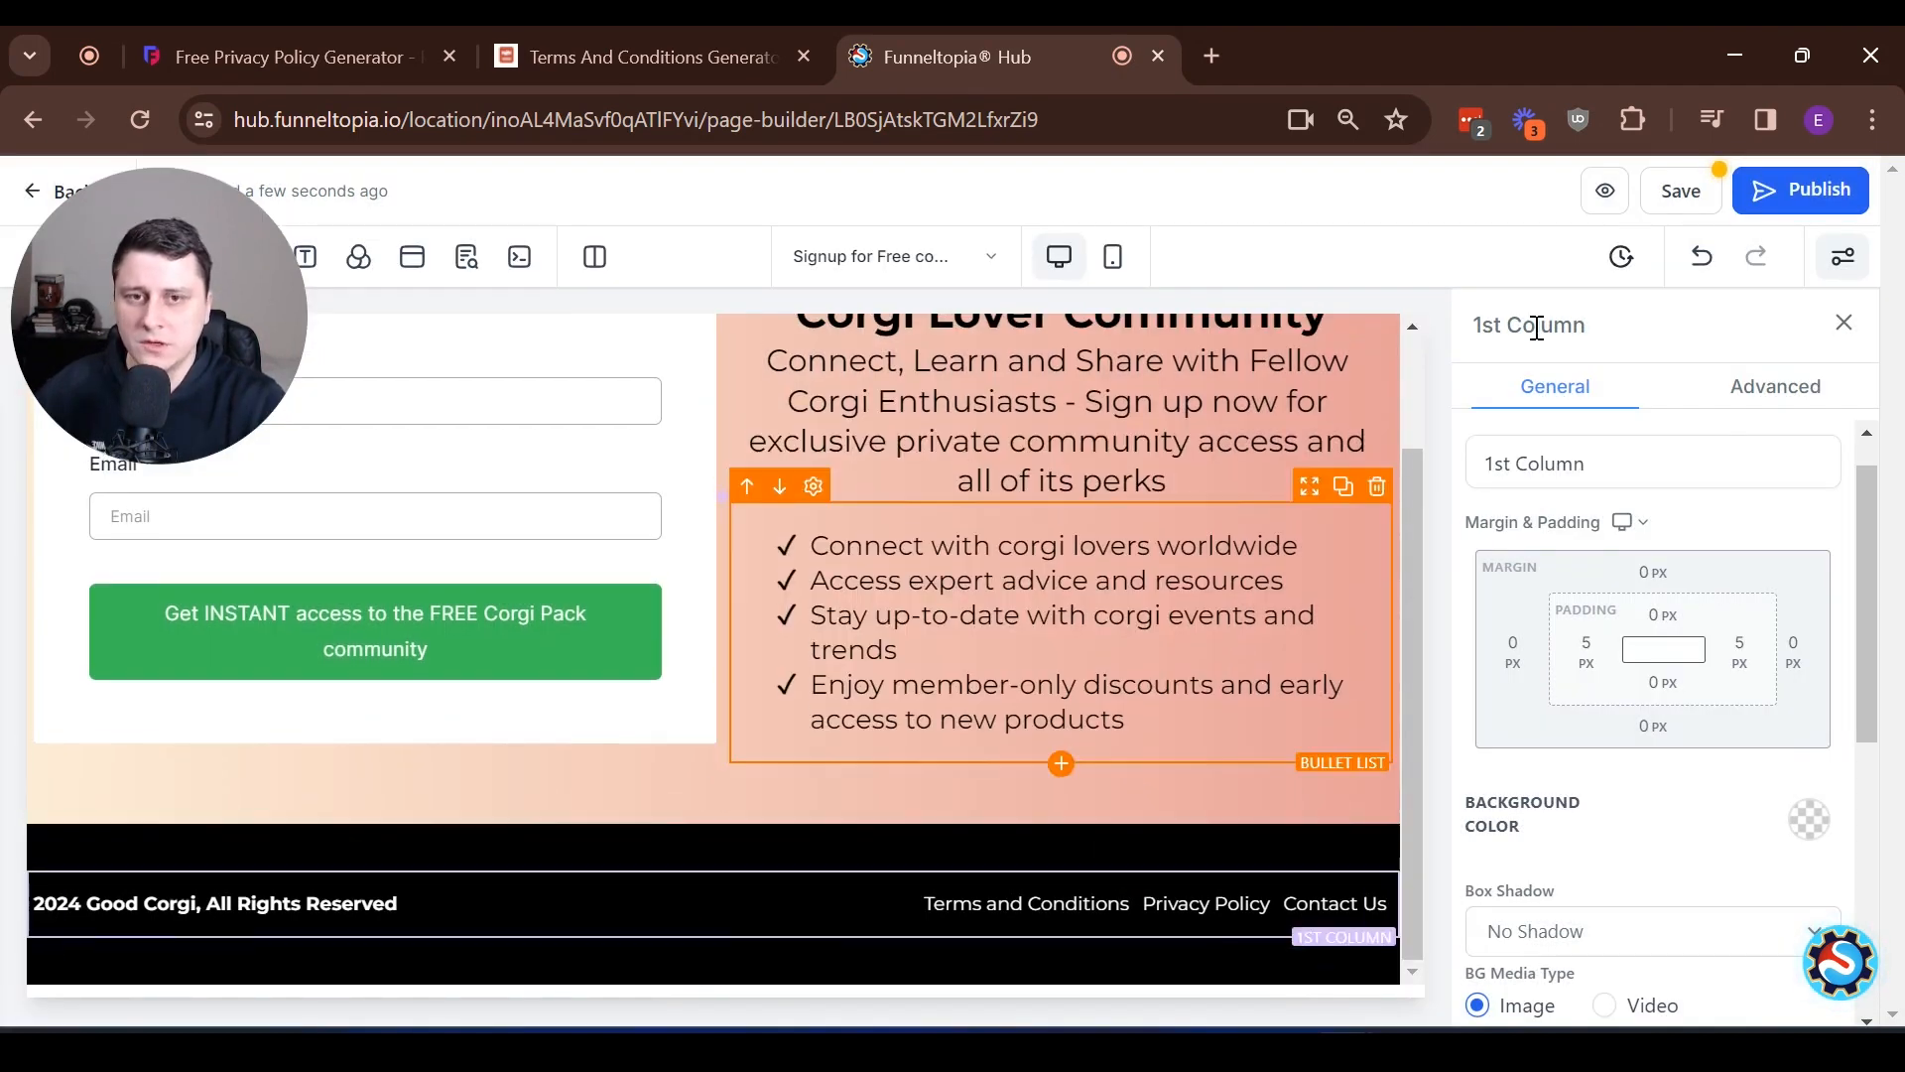
- Publish the signup page and open the Community signup funnel's TY page for editing
click(1813, 194)
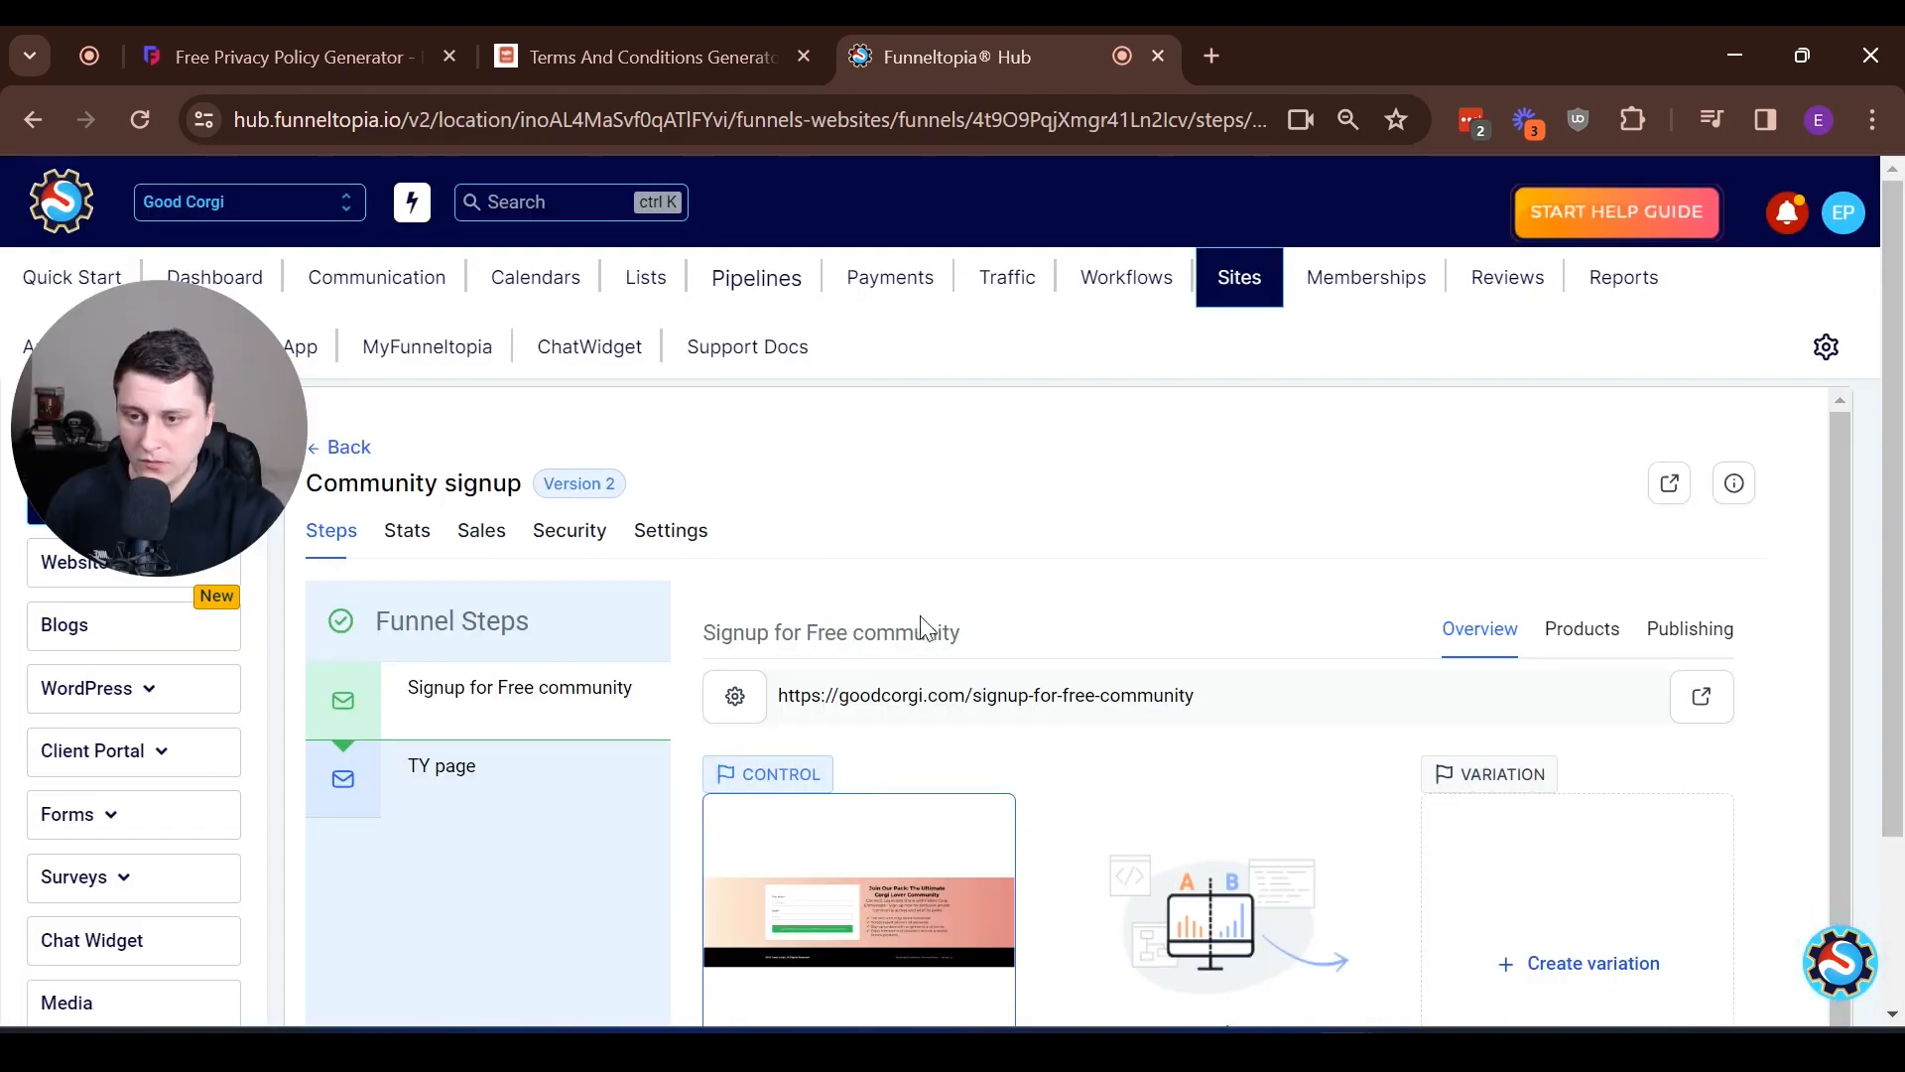
scroll(864, 685, down, 2)
click(404, 646)
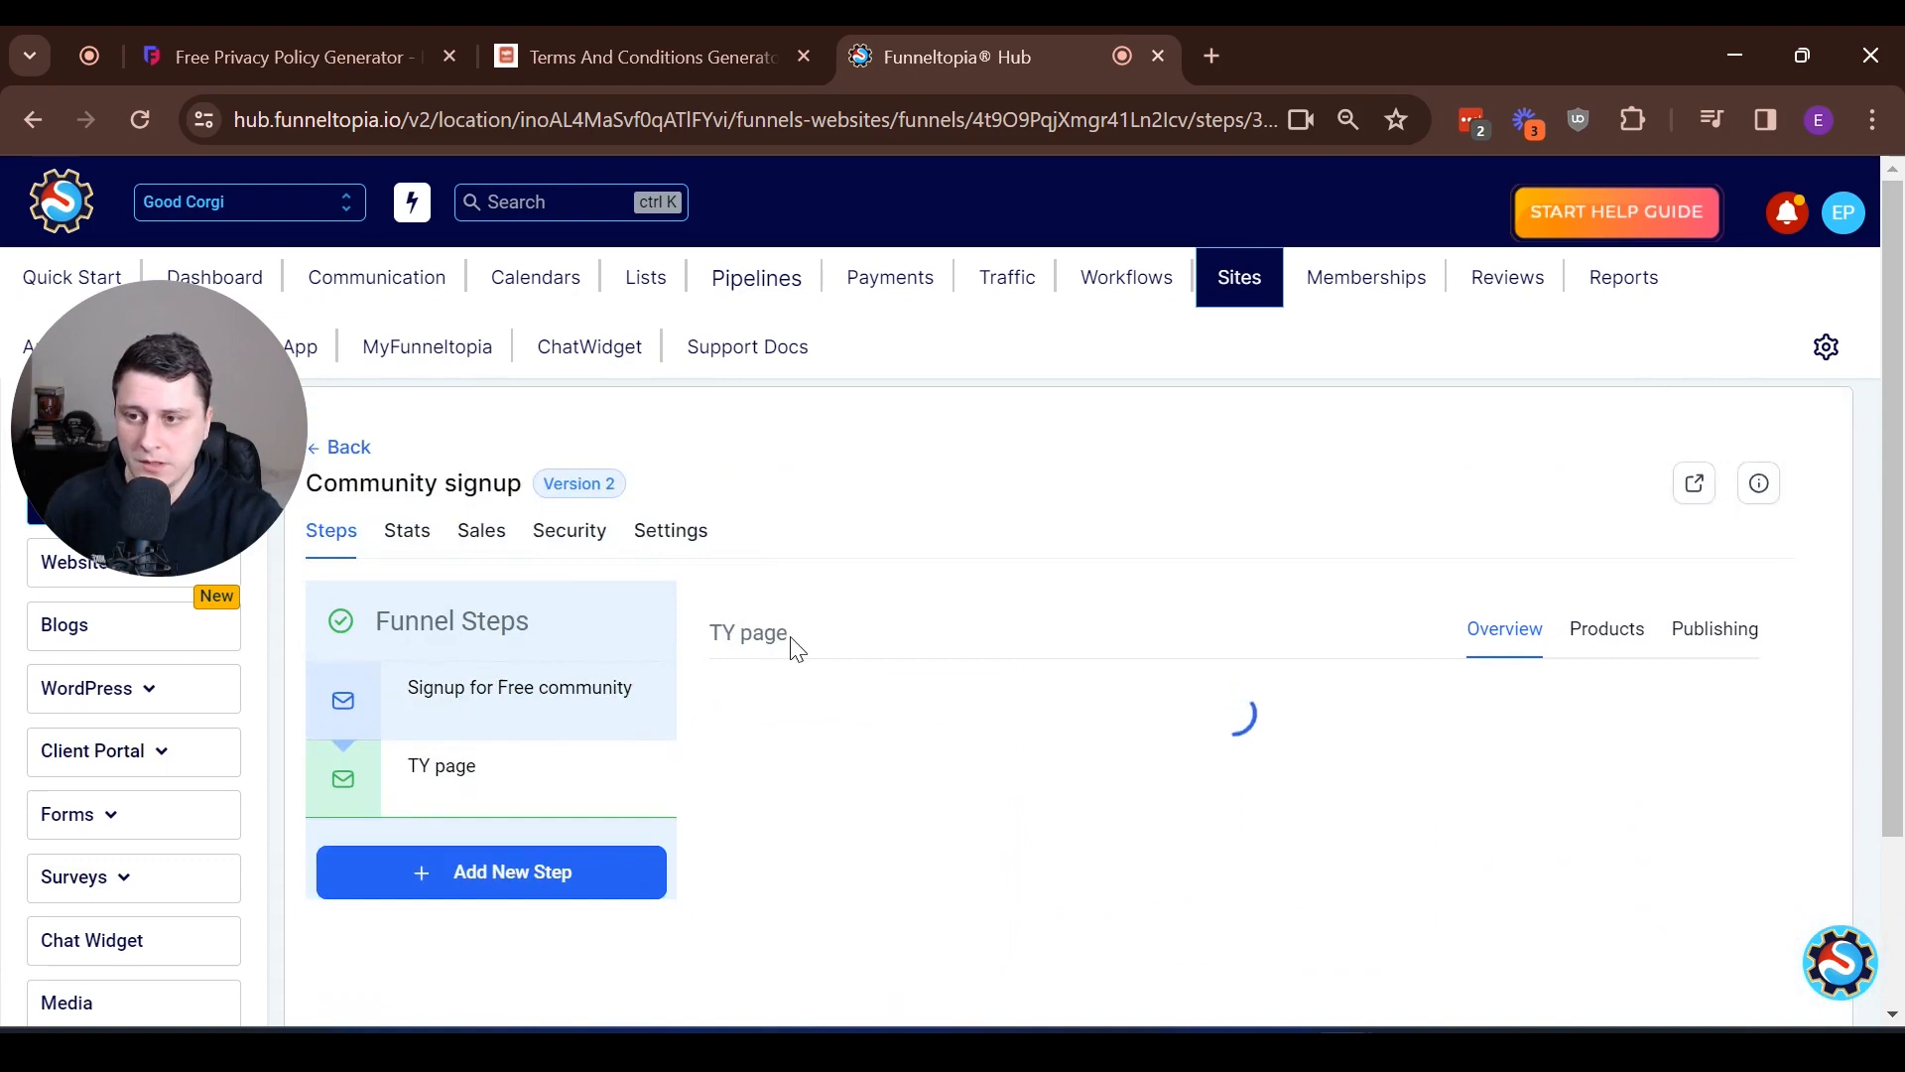
scroll(793, 637, down, 1)
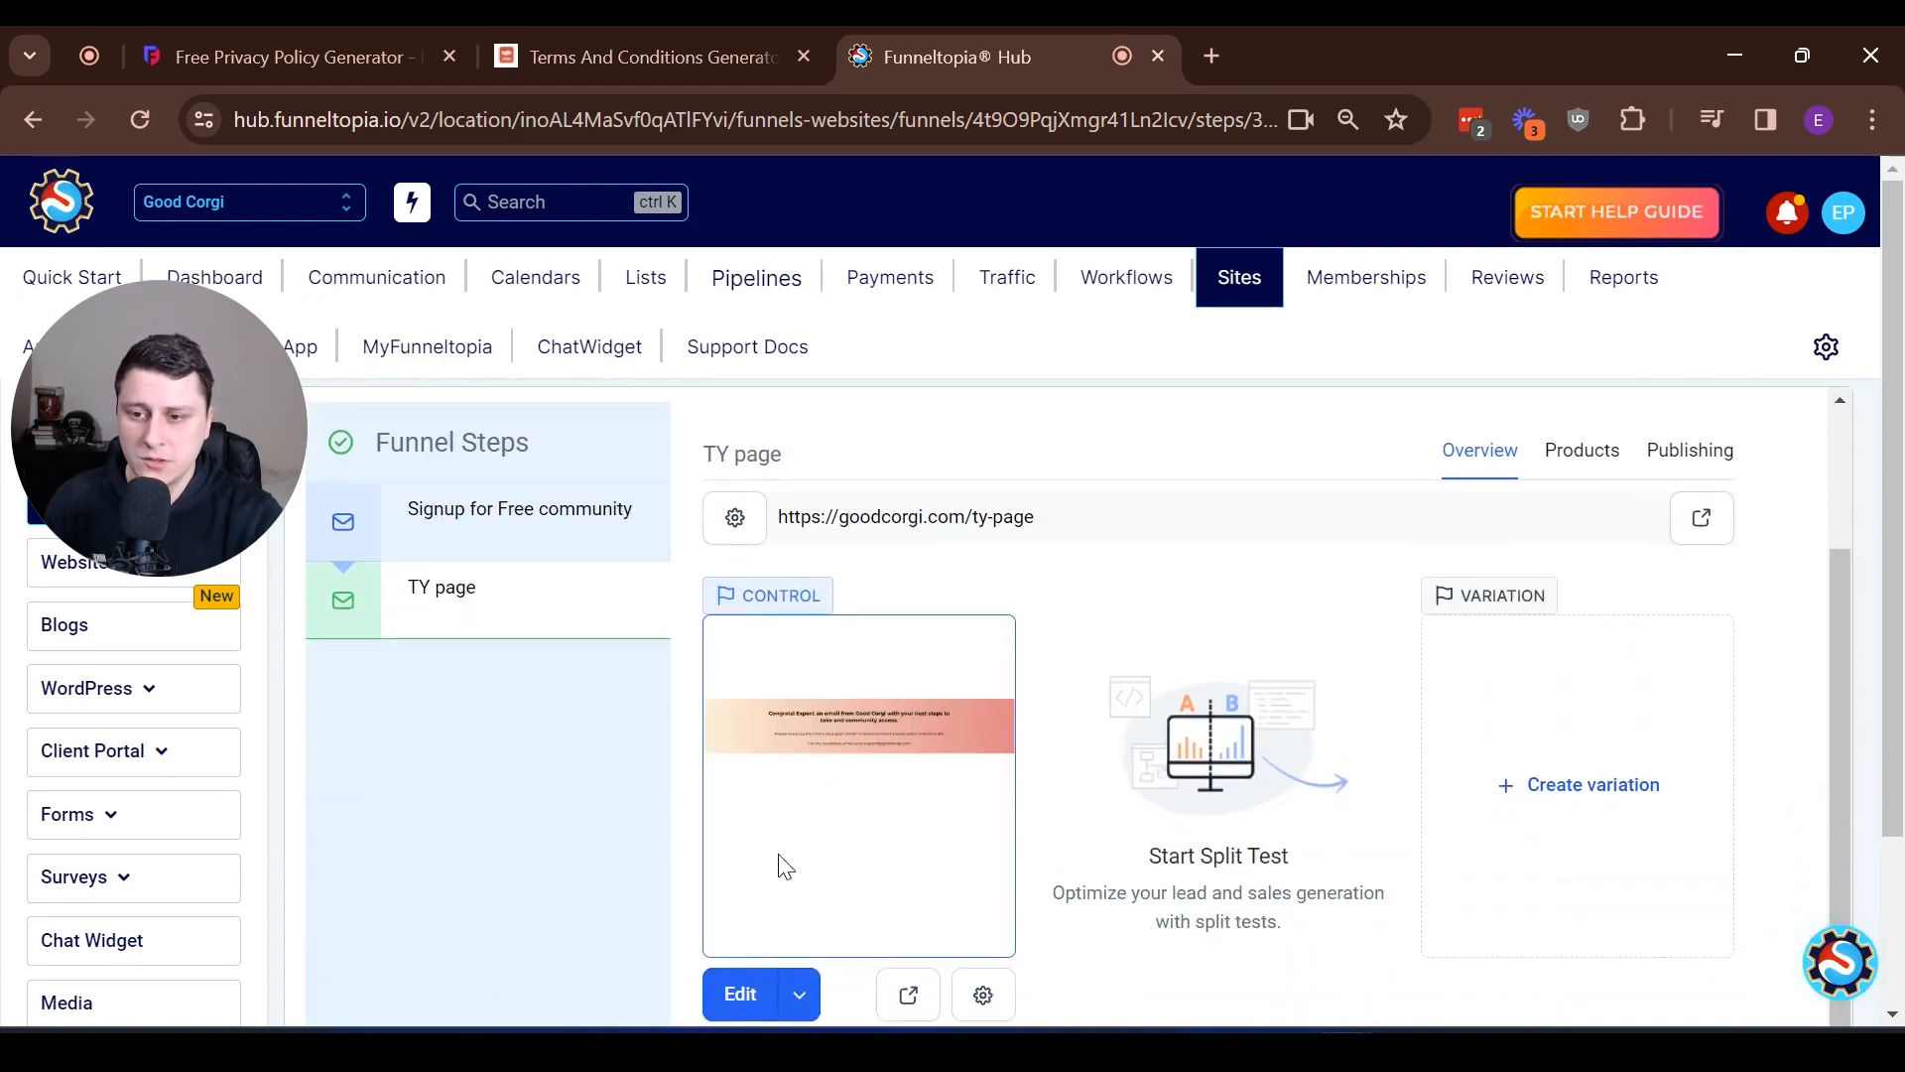
click(739, 996)
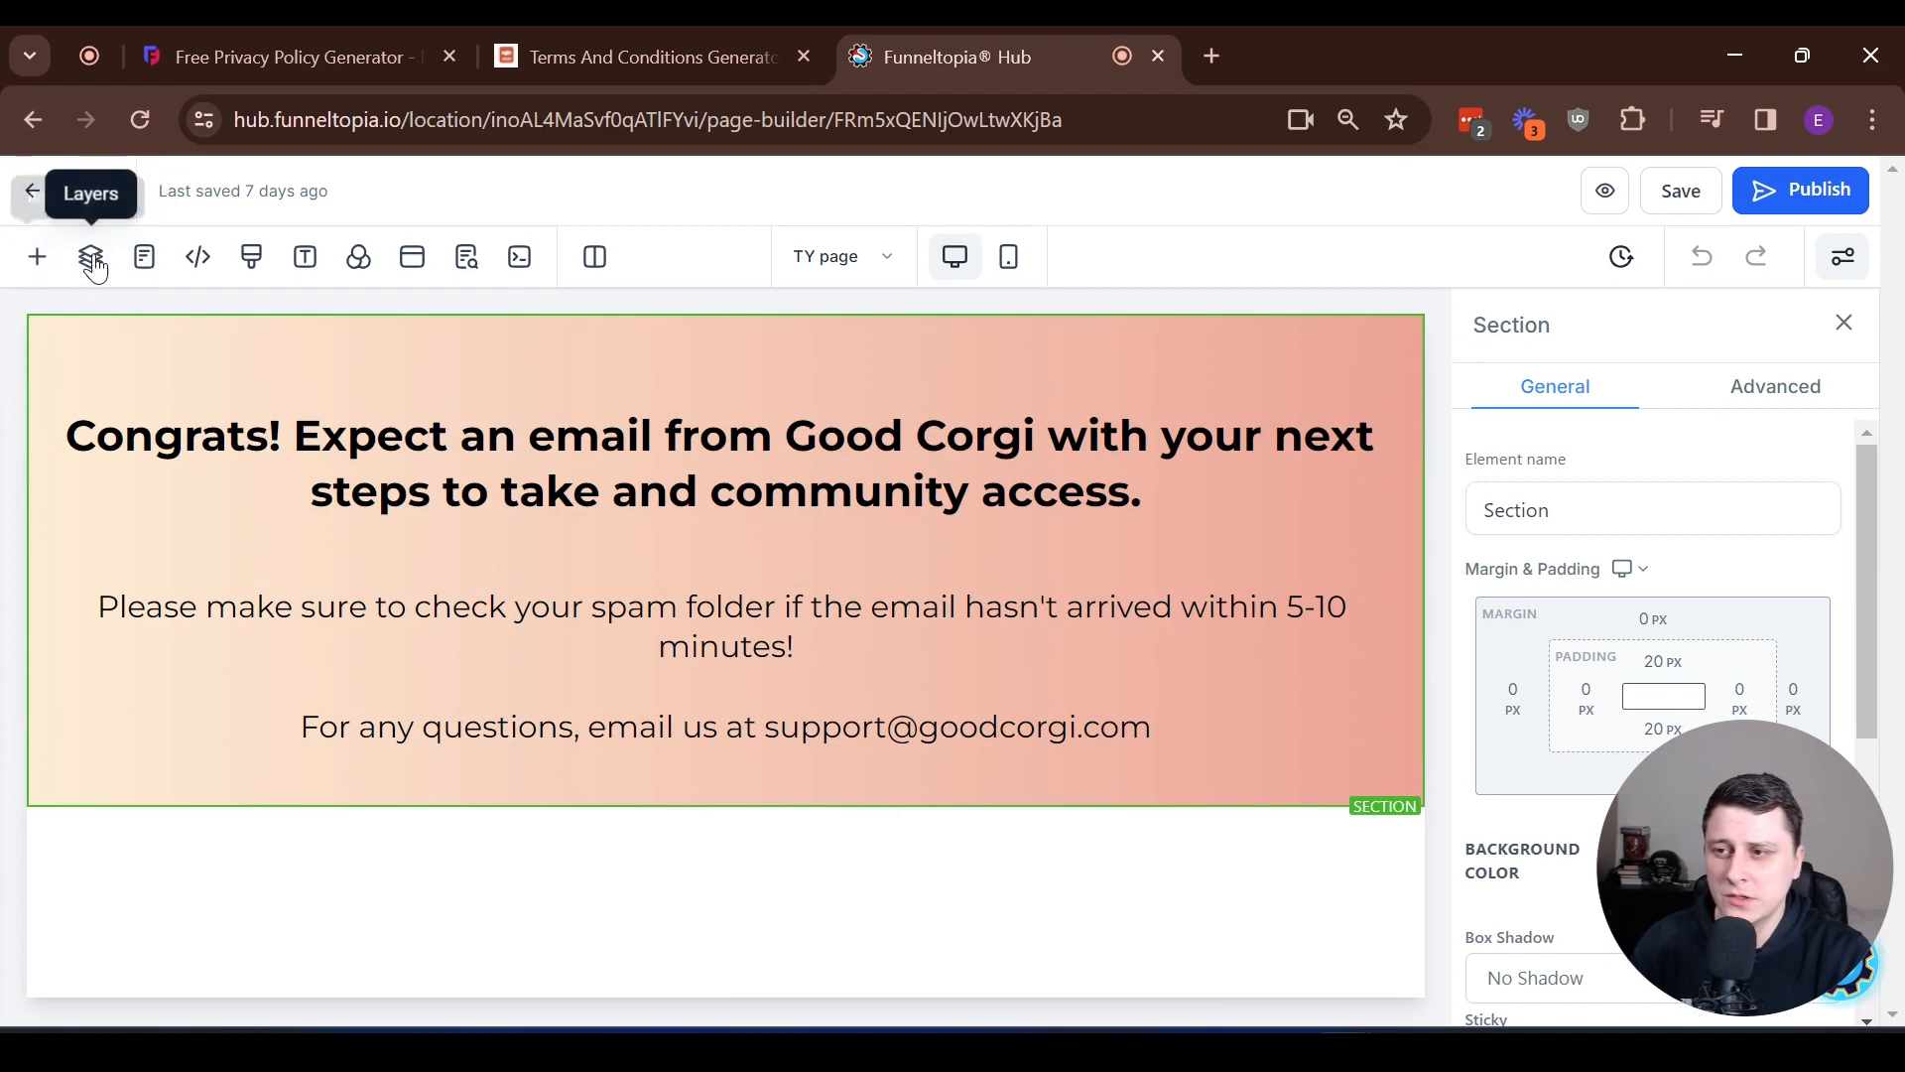
- Insert the "Default footer" global section below the congratulations section of the TY page
click(37, 258)
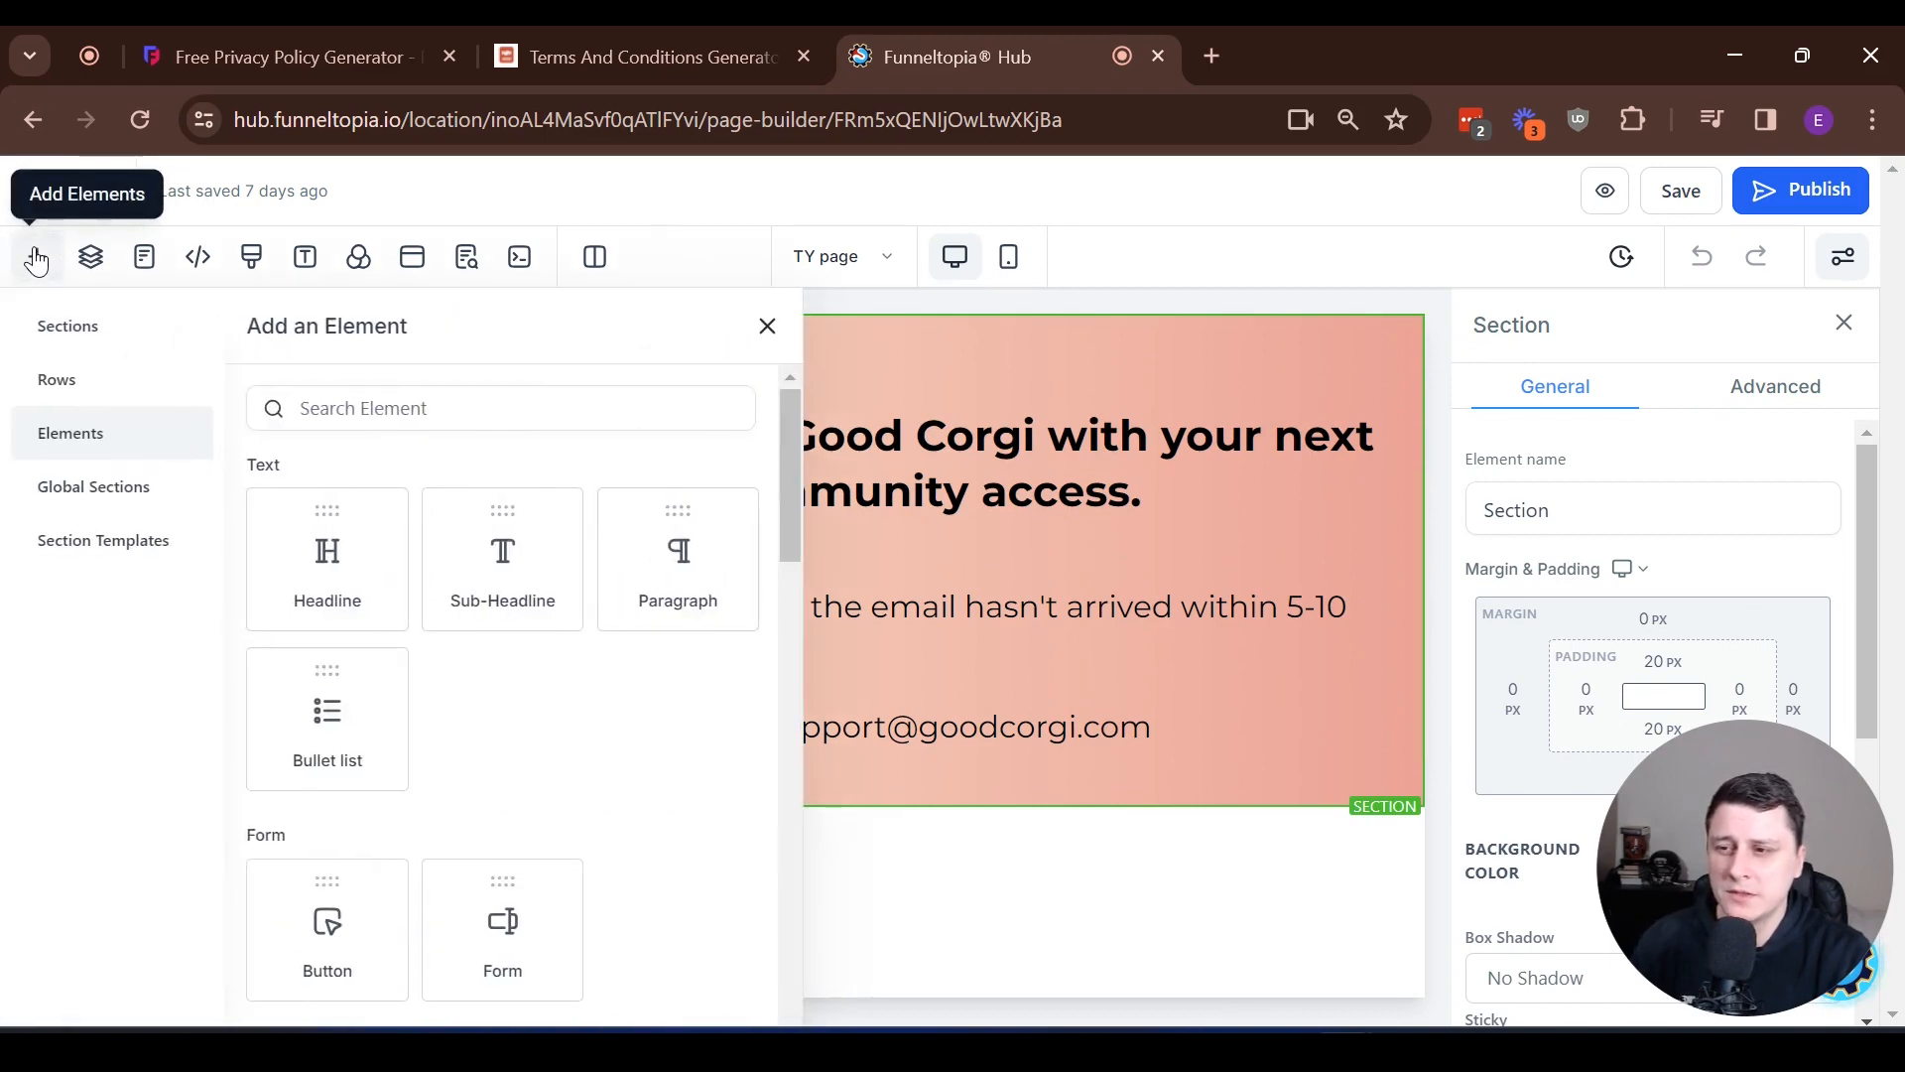
click(118, 488)
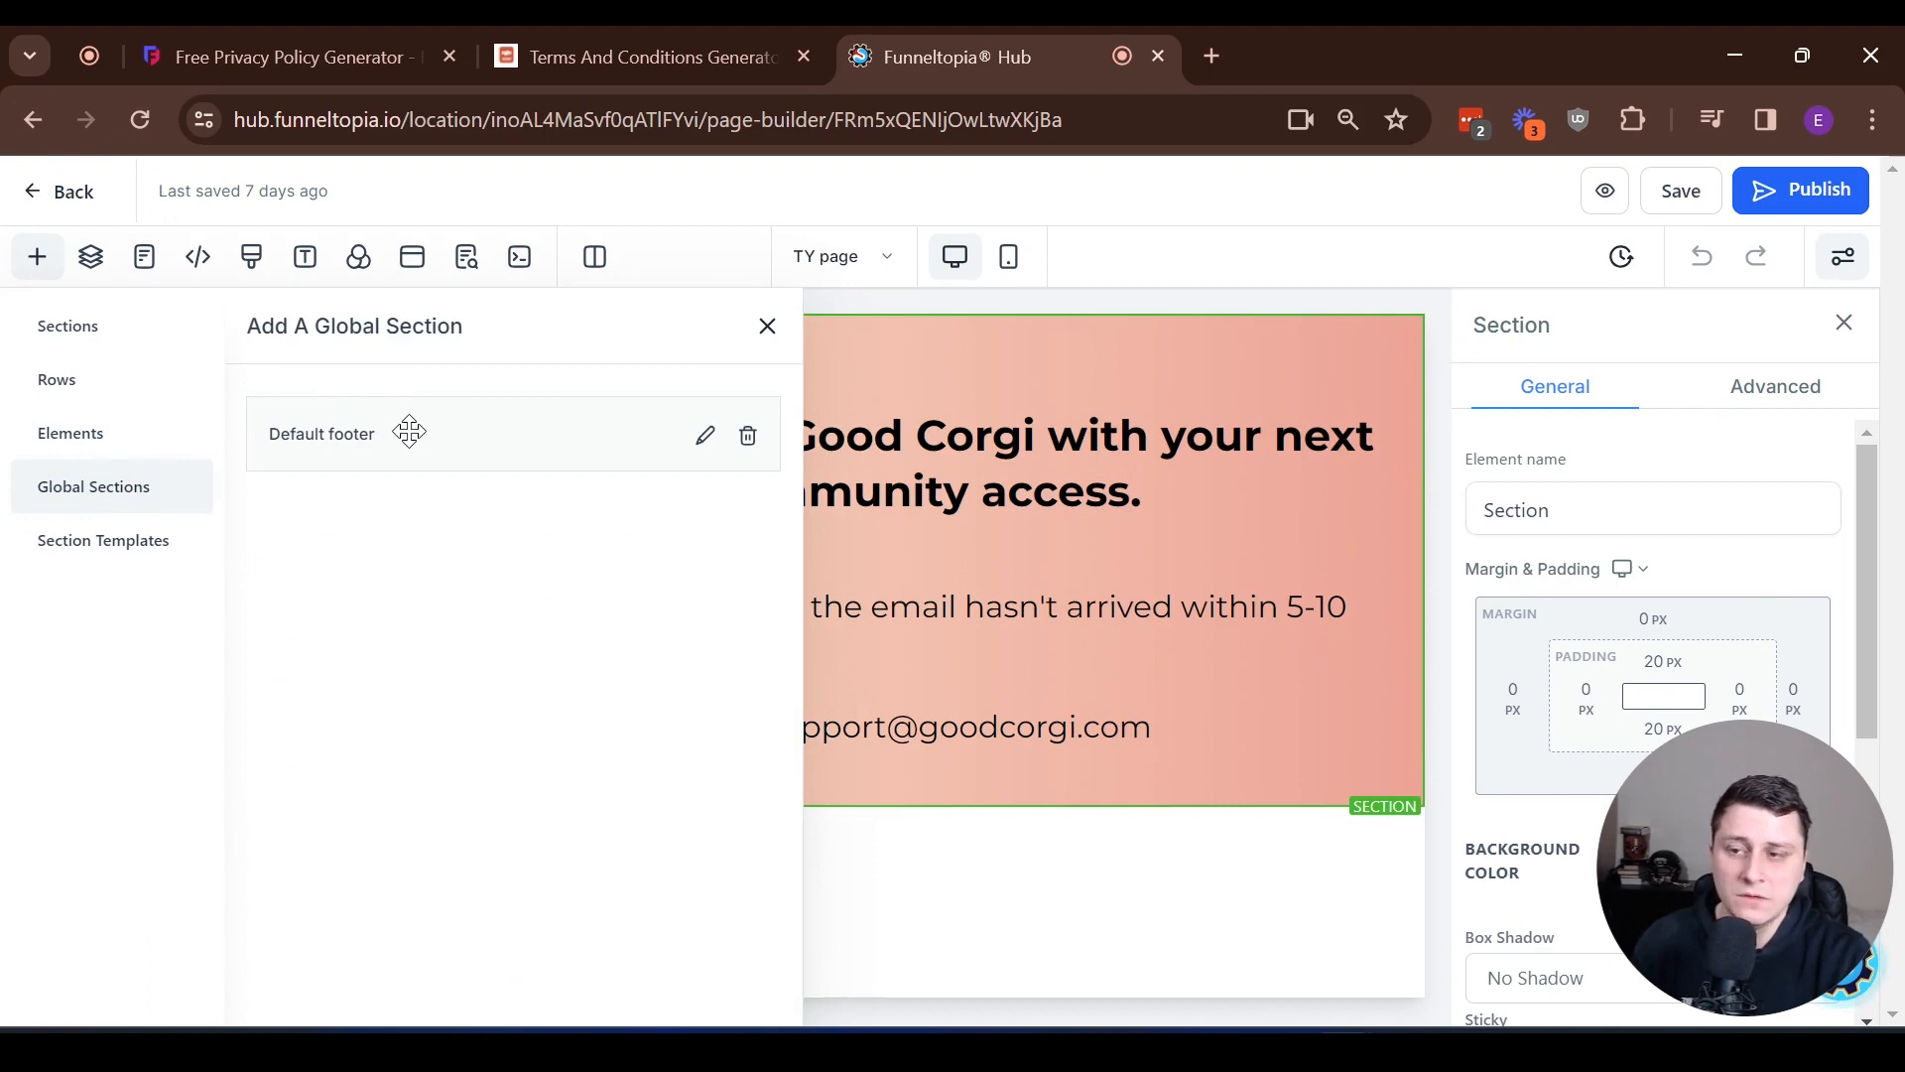
drag(409, 432, 1096, 874)
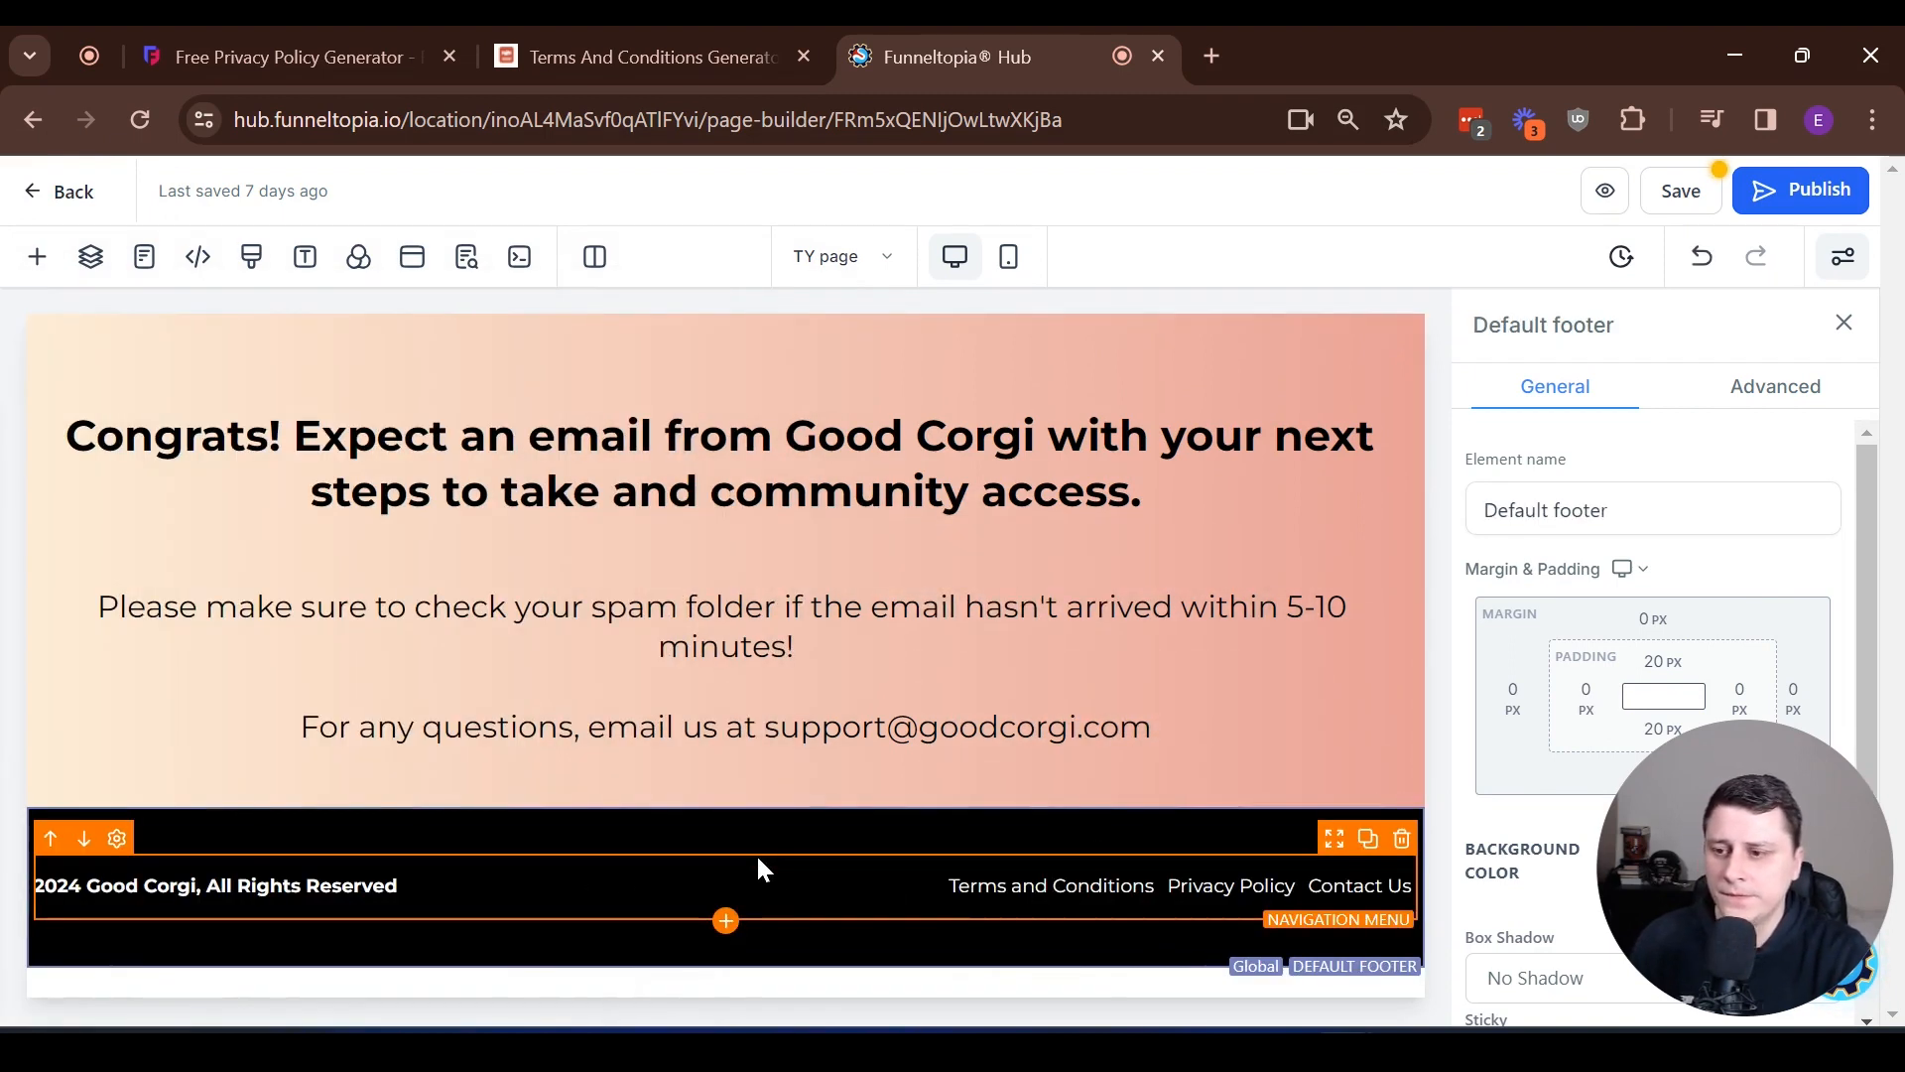